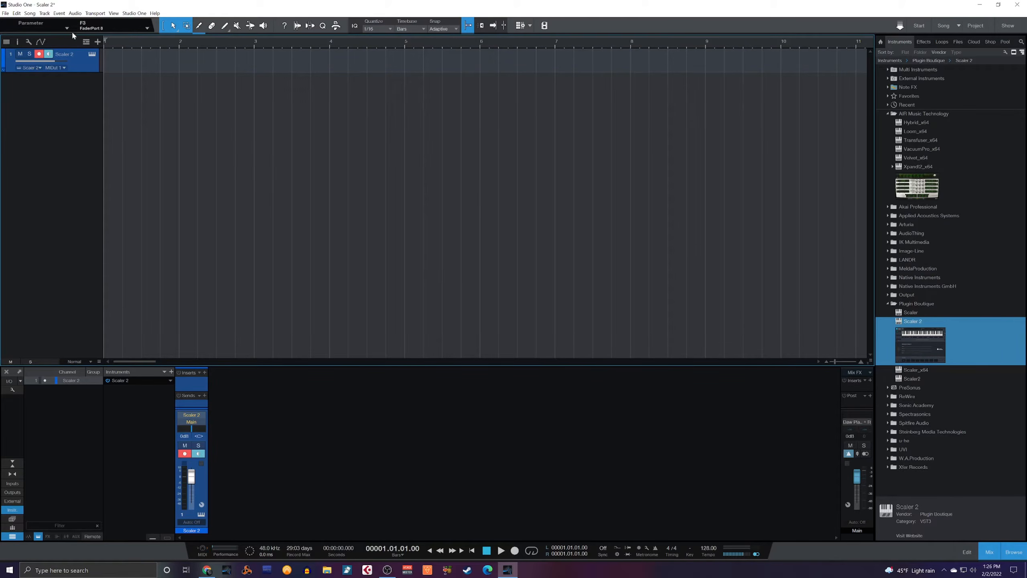
Open the Scaler 2 instrument window from its track and move it higher over the arrangement.
{"action": "left_click", "coordinate": [92, 54]}
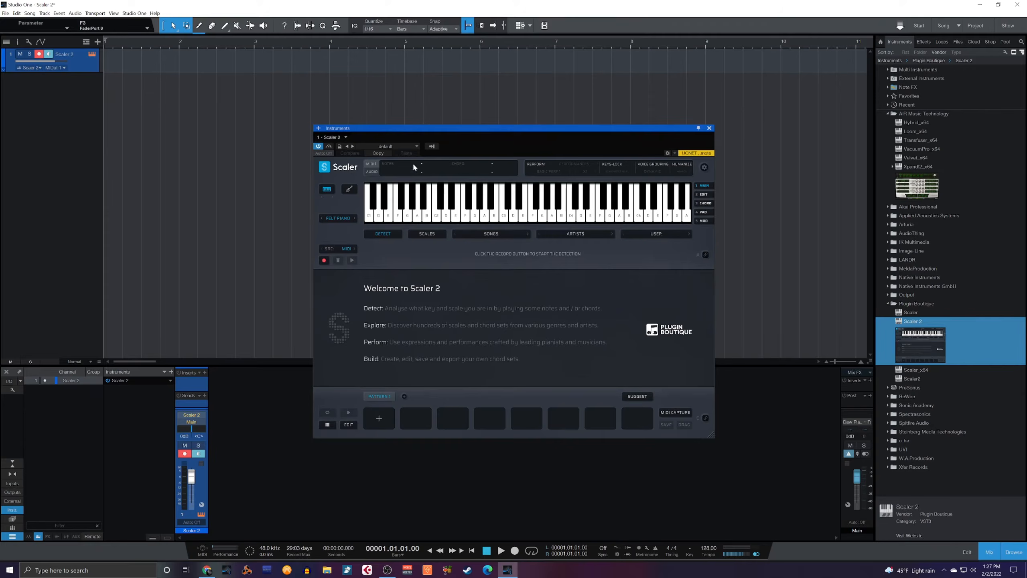
{"action": "left_click_drag", "start_coordinate": [429, 130], "coordinate": [397, 68]}
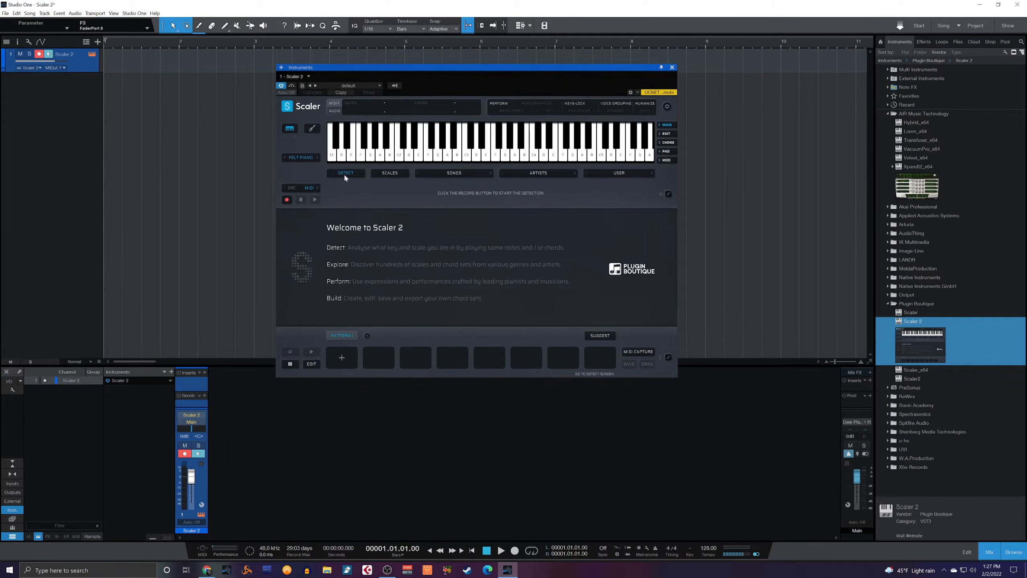
Review the list of built-in instrument sounds and the plug-in's About information, then close both.
{"action": "left_click", "coordinate": [299, 158]}
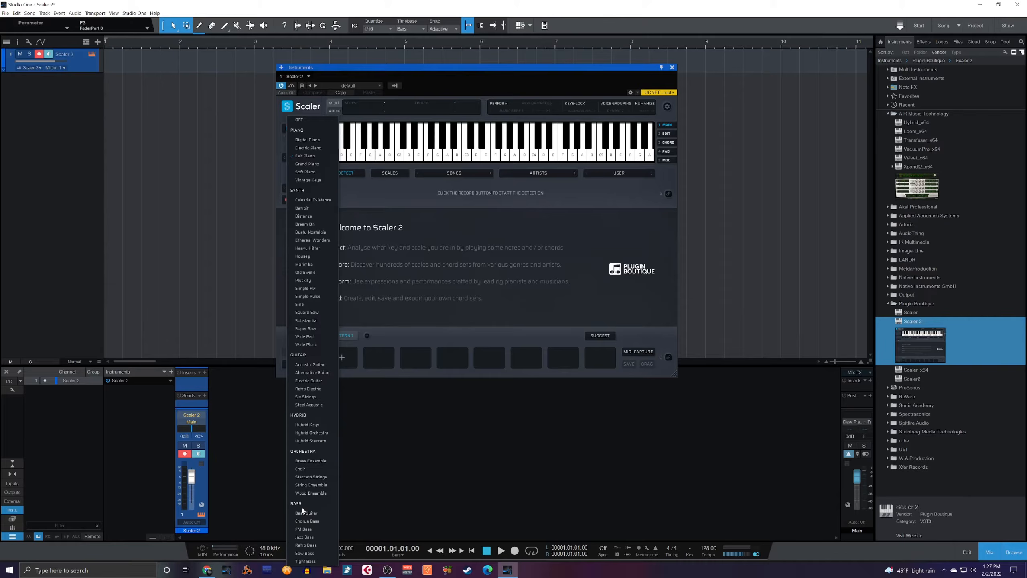
{"action": "left_click", "coordinate": [305, 111]}
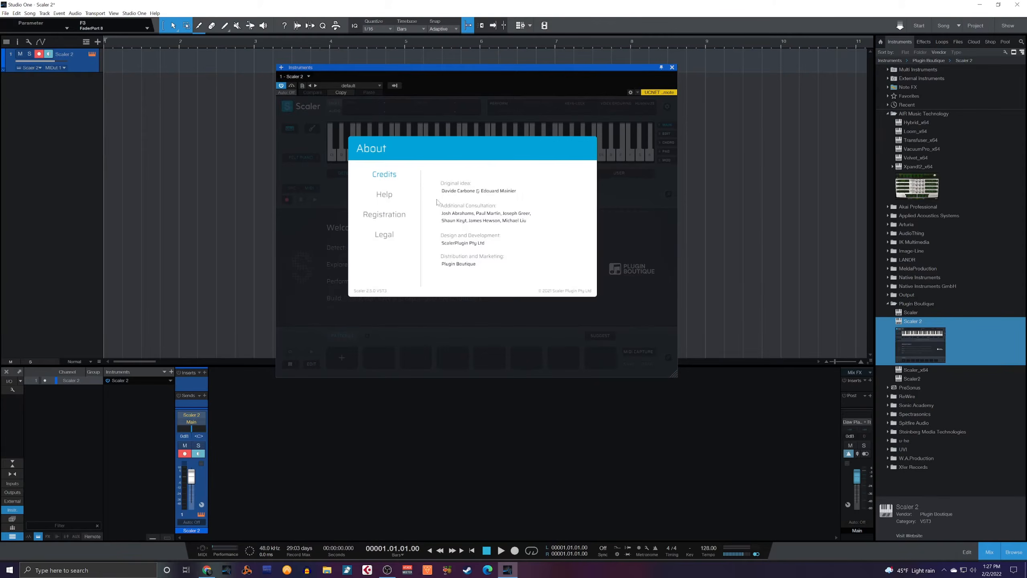
{"action": "left_click", "coordinate": [301, 170]}
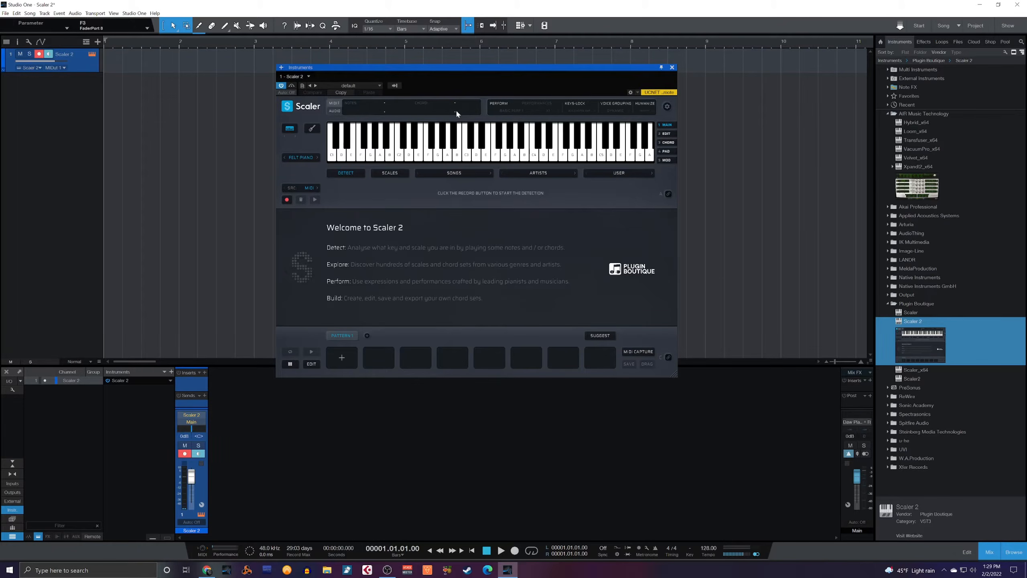
Review the voice grouping options and the guitar fretboard display, returning to the piano keyboard display.
{"action": "left_click", "coordinate": [615, 110]}
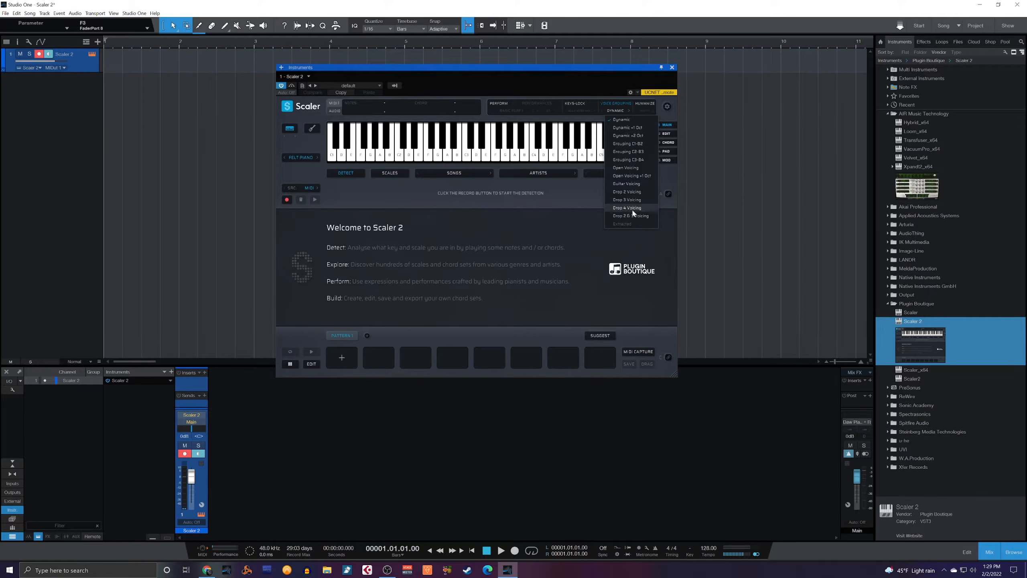
{"action": "left_click", "coordinate": [616, 99]}
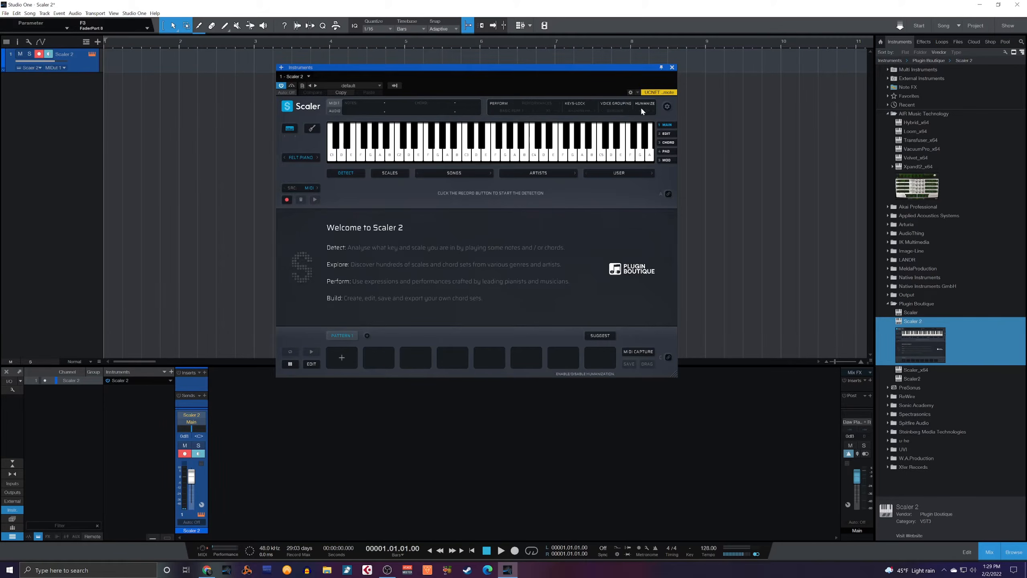
{"action": "left_click", "coordinate": [314, 127]}
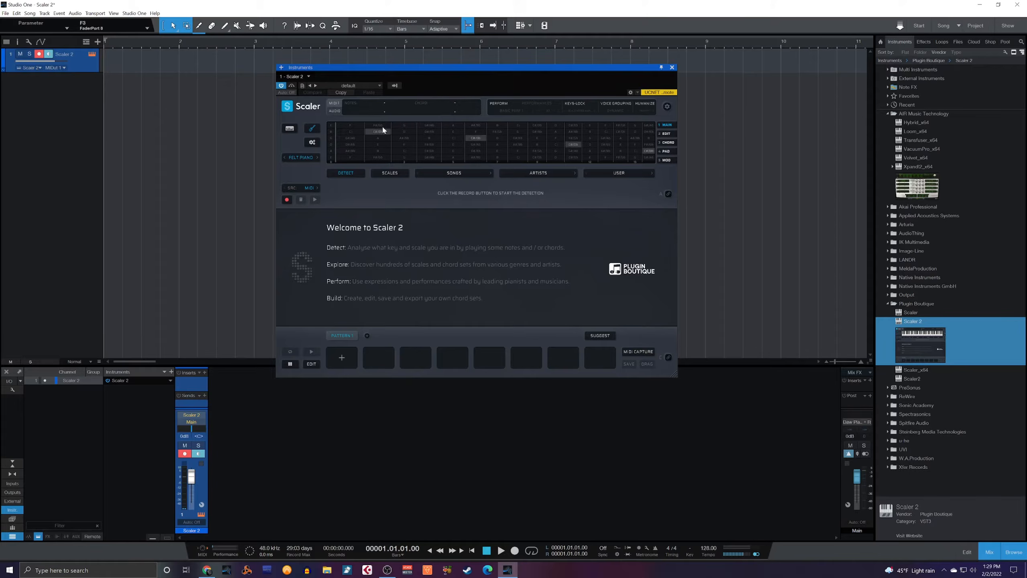
{"action": "left_click", "coordinate": [289, 128]}
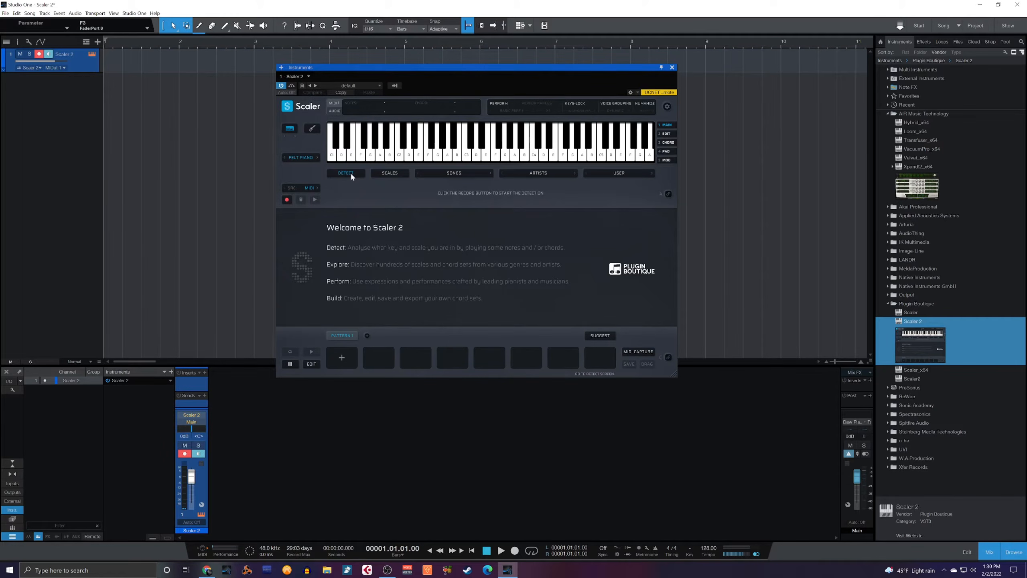
Browse the list of scales and audition the Major Blues Hexatonic mode 4 scale.
{"action": "left_click", "coordinate": [375, 172]}
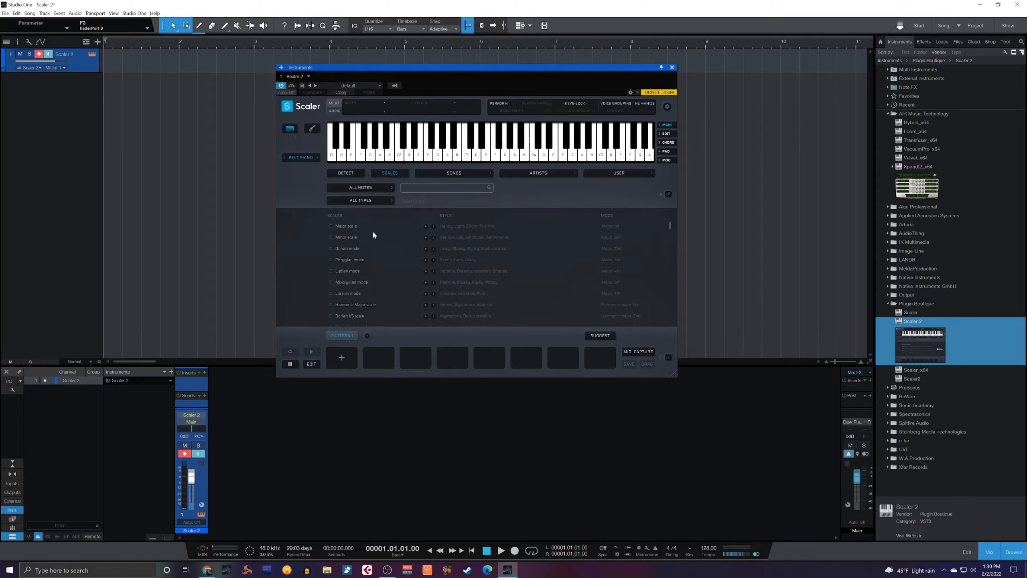
{"action": "scroll", "coordinate": [342, 269], "scroll_direction": "down", "scroll_amount": 8}
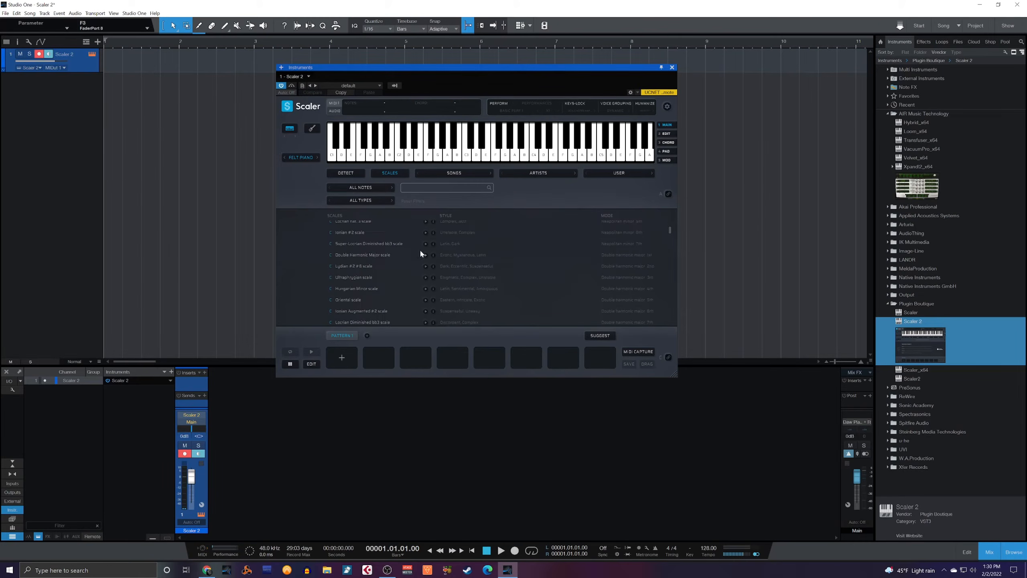
{"action": "scroll", "coordinate": [356, 272], "scroll_direction": "down", "scroll_amount": 10}
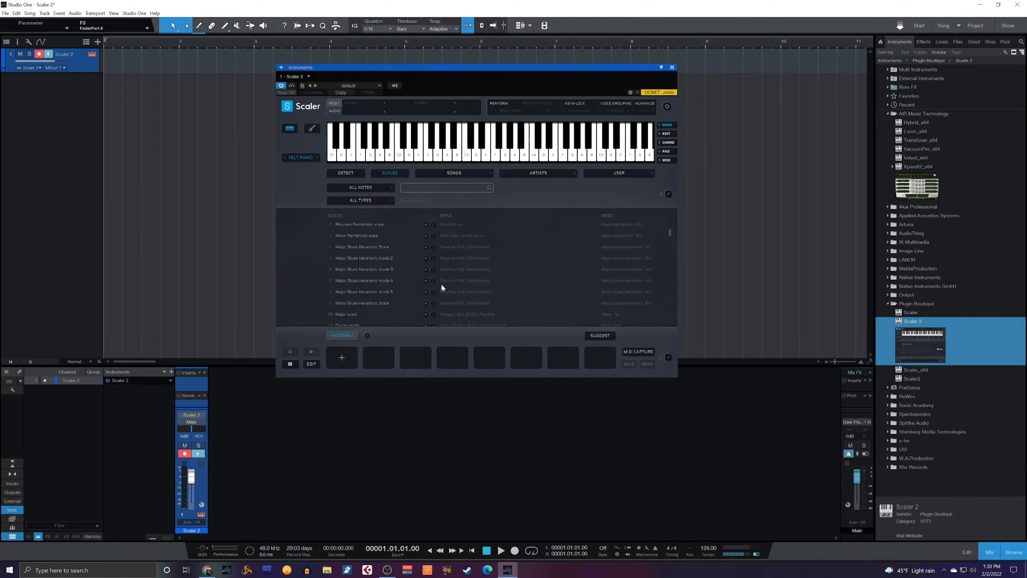
{"action": "left_click", "coordinate": [426, 280]}
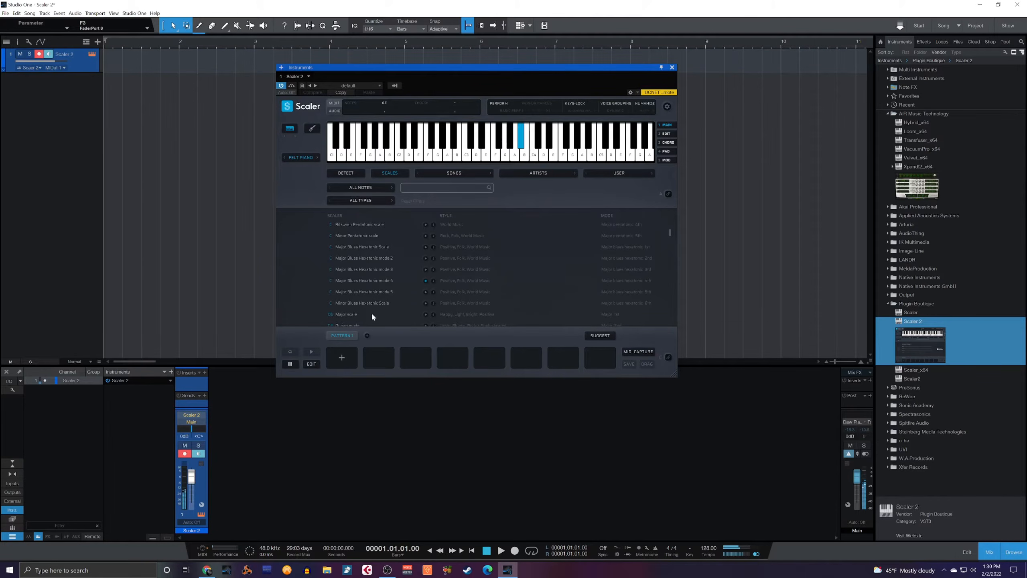
{"action": "scroll", "coordinate": [371, 311], "scroll_direction": "up", "scroll_amount": 5}
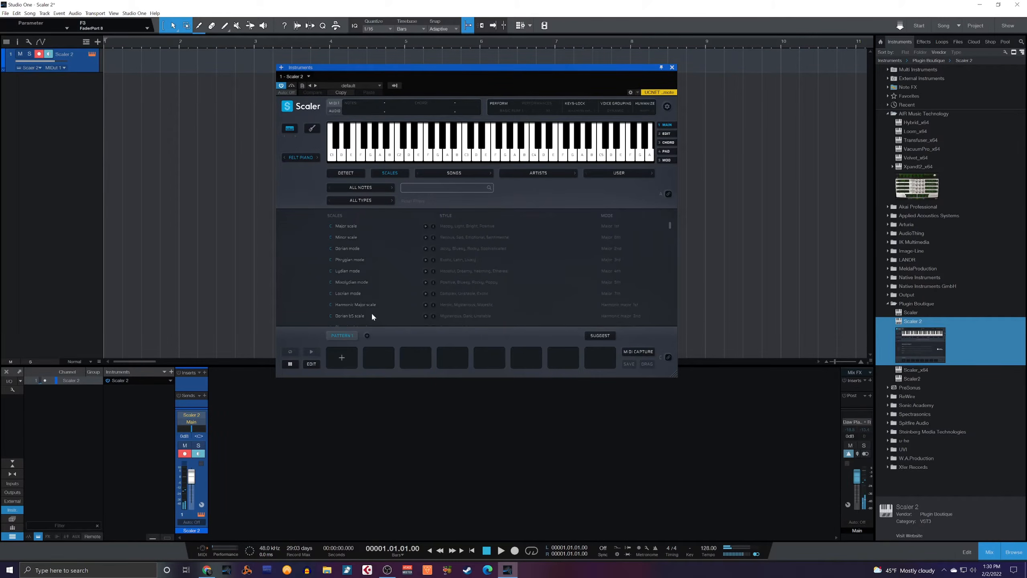
Browse the song chord sets by genre, including the Rock and Deep House sets.
{"action": "left_click", "coordinate": [454, 174]}
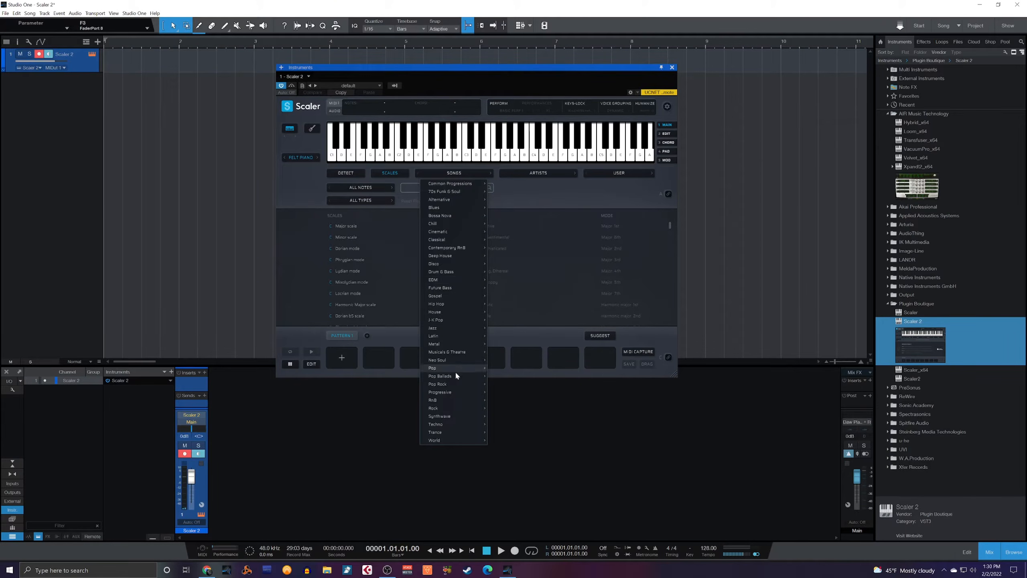
{"action": "mouse_move", "coordinate": [450, 408]}
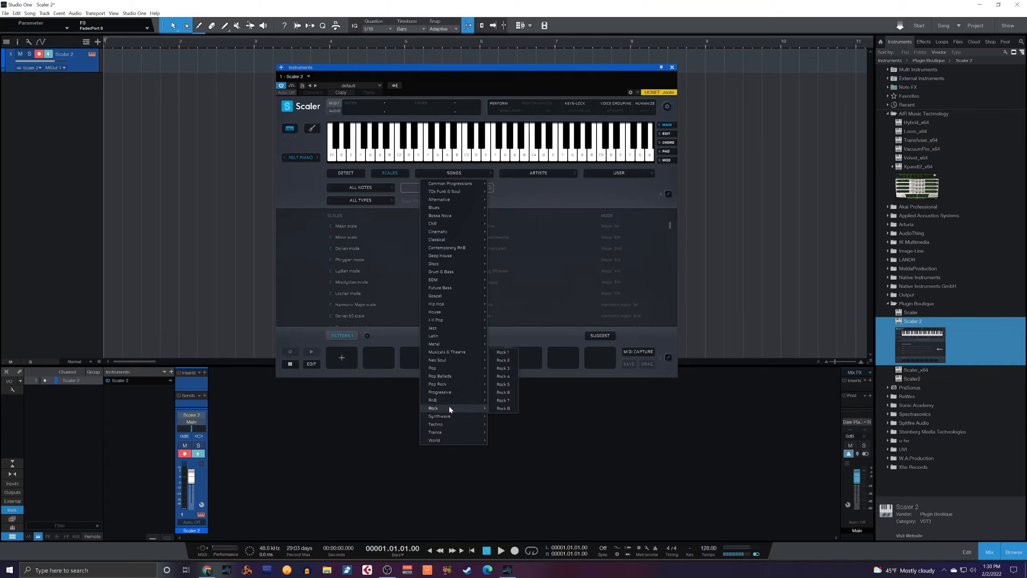
{"action": "mouse_move", "coordinate": [450, 261]}
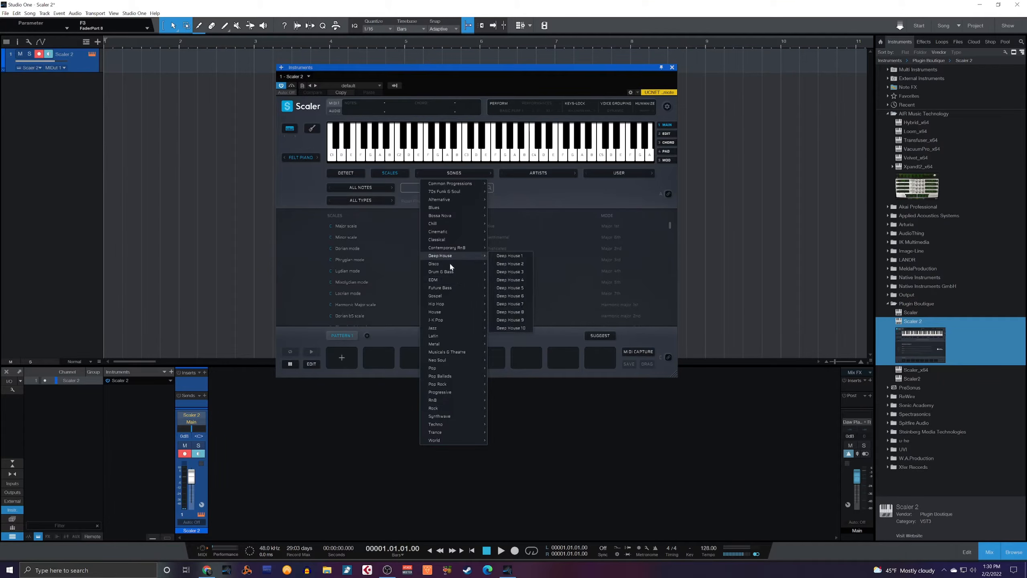
{"action": "left_click", "coordinate": [533, 175]}
Browse the artist chord sets, including the Community entries, and the options for user chord sets.
{"action": "left_click", "coordinate": [534, 175]}
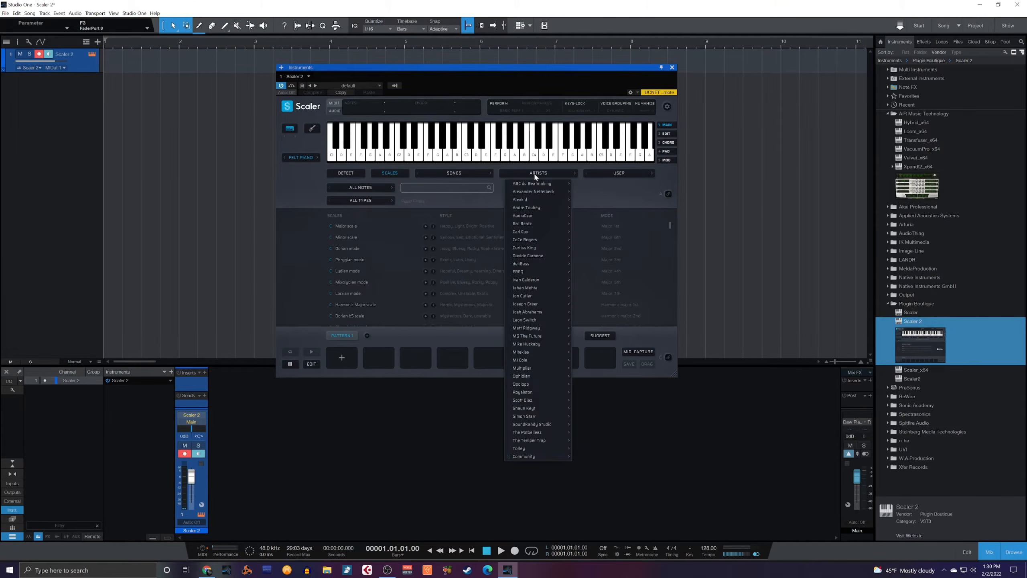
{"action": "mouse_move", "coordinate": [551, 384]}
{"action": "mouse_move", "coordinate": [549, 402]}
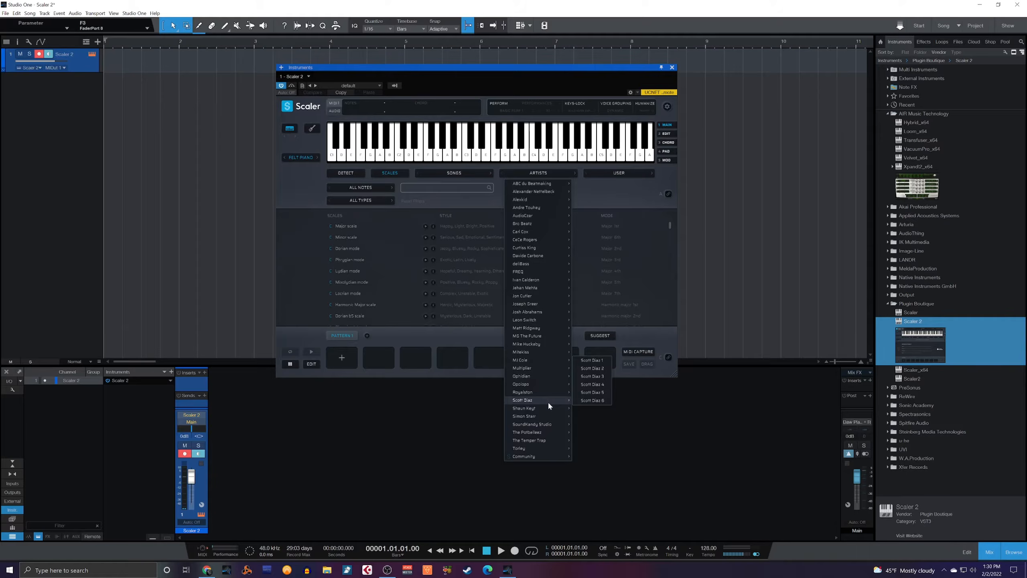
{"action": "mouse_move", "coordinate": [565, 418]}
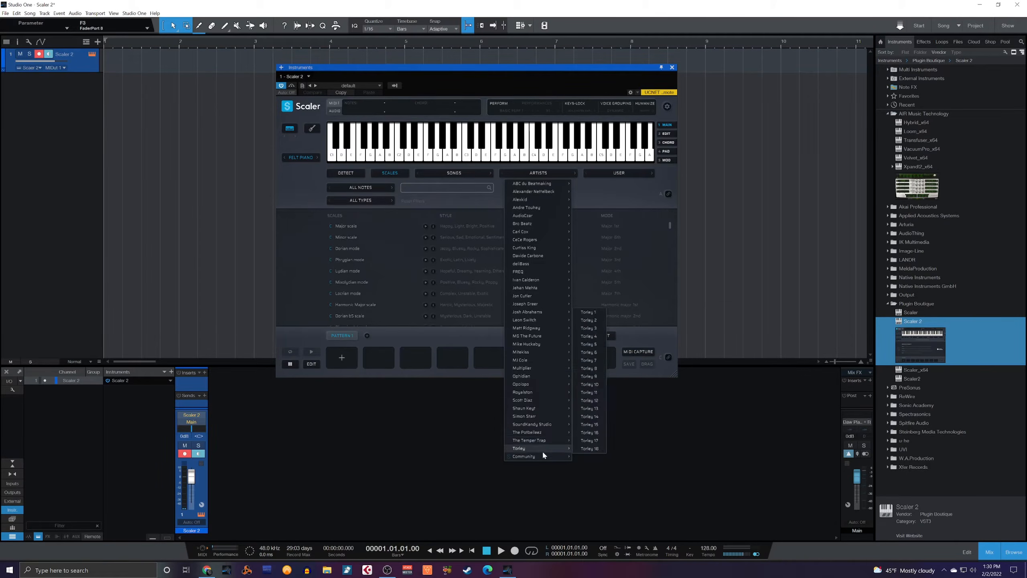
{"action": "mouse_move", "coordinate": [543, 455]}
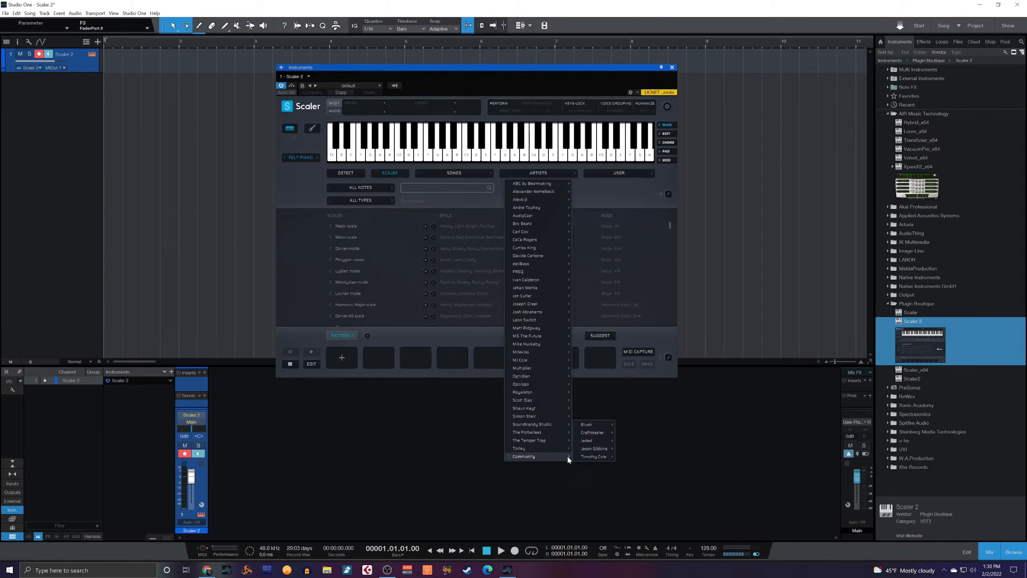
{"action": "mouse_move", "coordinate": [603, 433]}
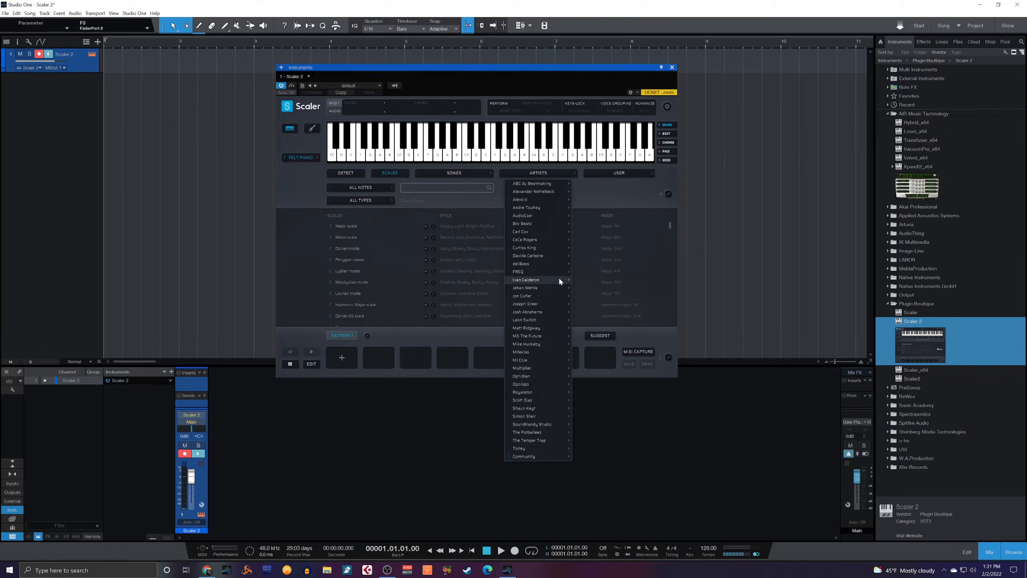
{"action": "mouse_move", "coordinate": [564, 247]}
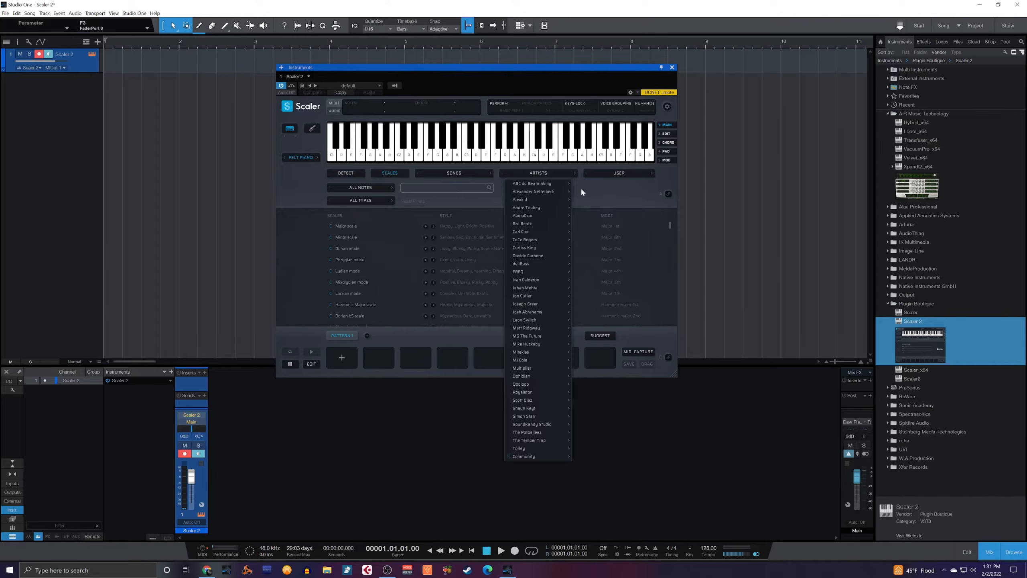
{"action": "left_click", "coordinate": [607, 198]}
{"action": "left_click", "coordinate": [616, 174]}
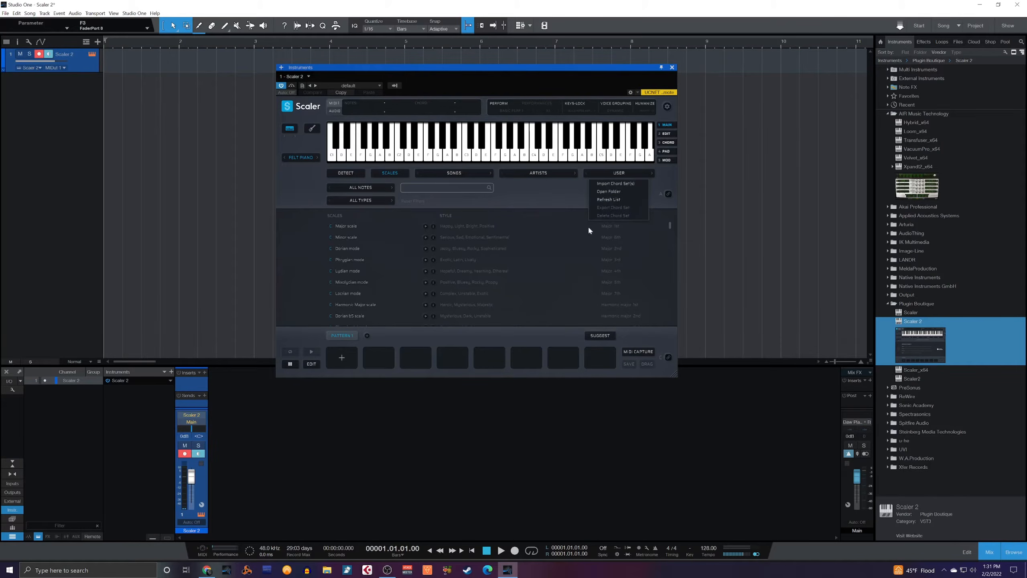
{"action": "left_click", "coordinate": [512, 200]}
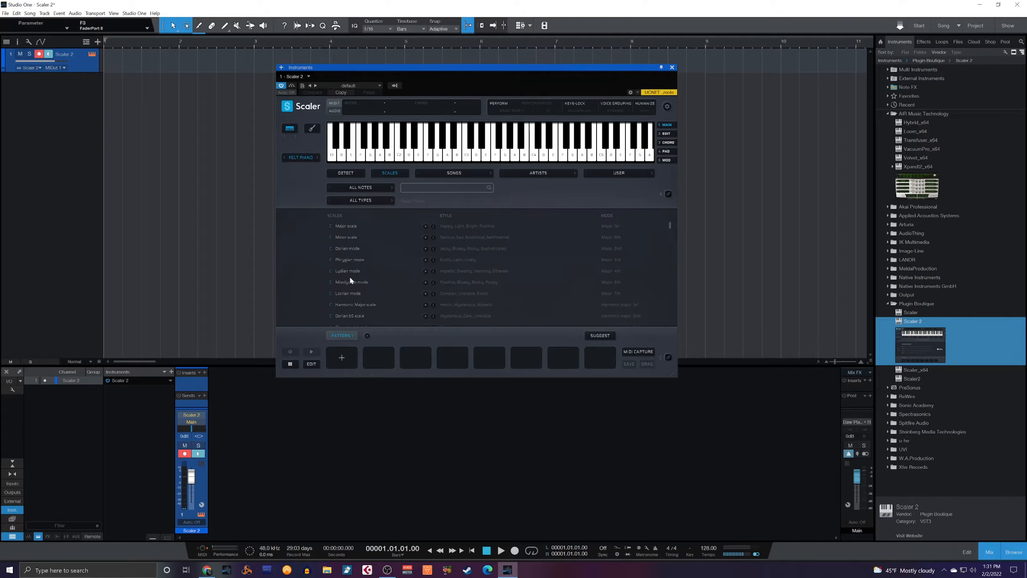
Load the RnB 1 chord set from the RnB song category.
{"action": "left_click", "coordinate": [439, 170]}
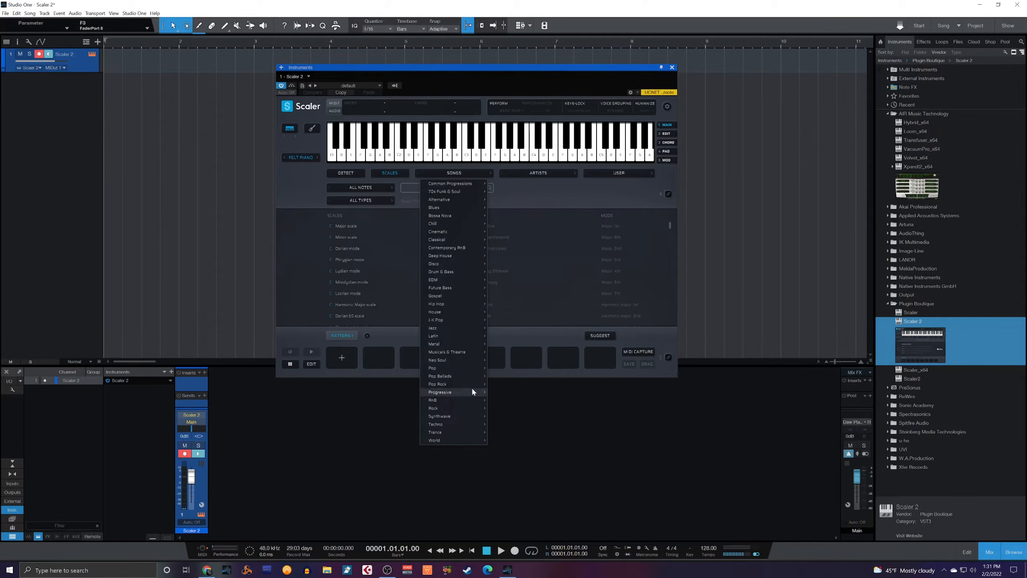
{"action": "mouse_move", "coordinate": [437, 401]}
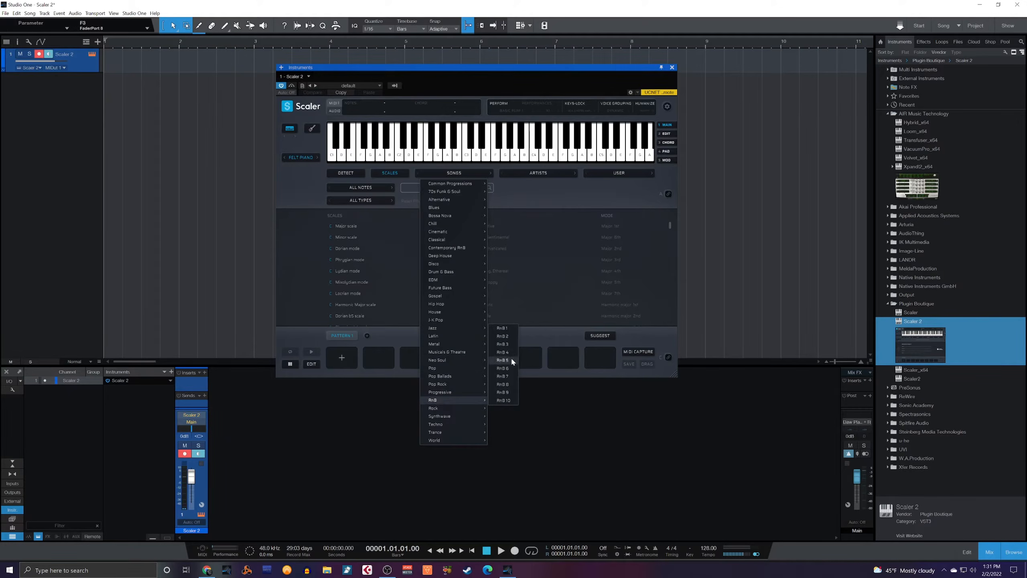
{"action": "left_click", "coordinate": [506, 330]}
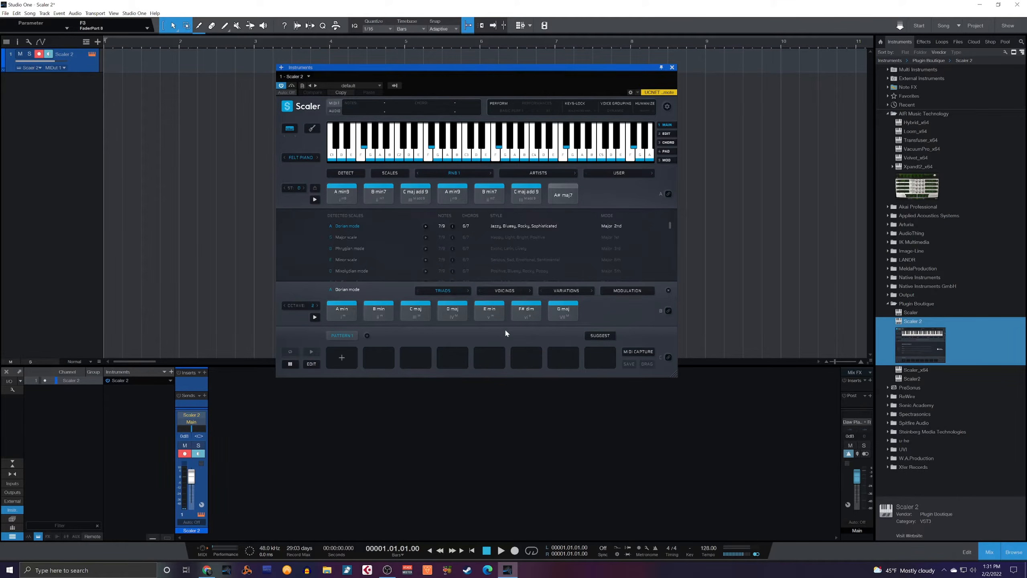
Audition the A min9 and B min7 chords of the RnB 1 chord set.
{"action": "left_click", "coordinate": [341, 201]}
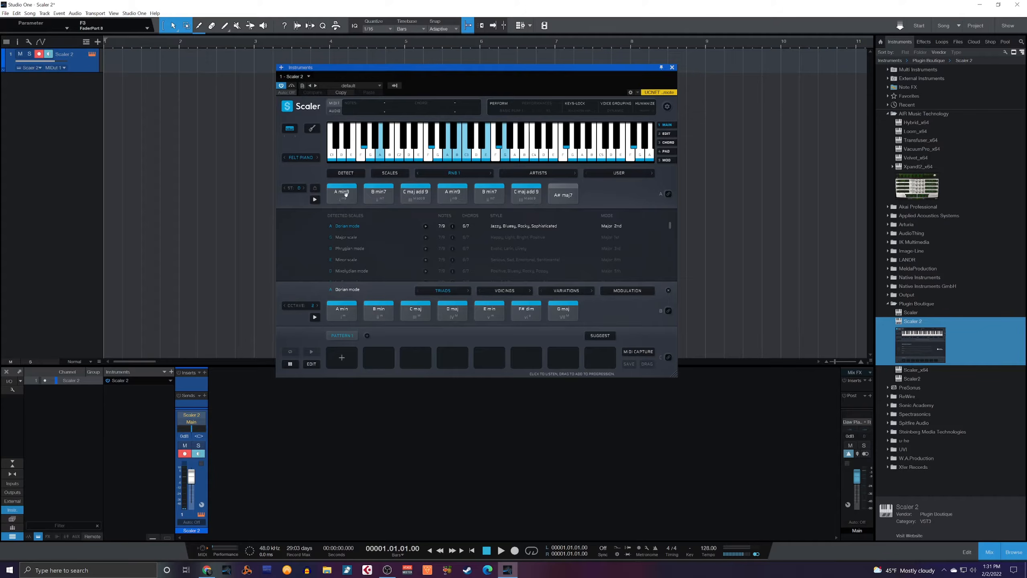
{"action": "left_click", "coordinate": [347, 191]}
{"action": "left_click", "coordinate": [367, 197]}
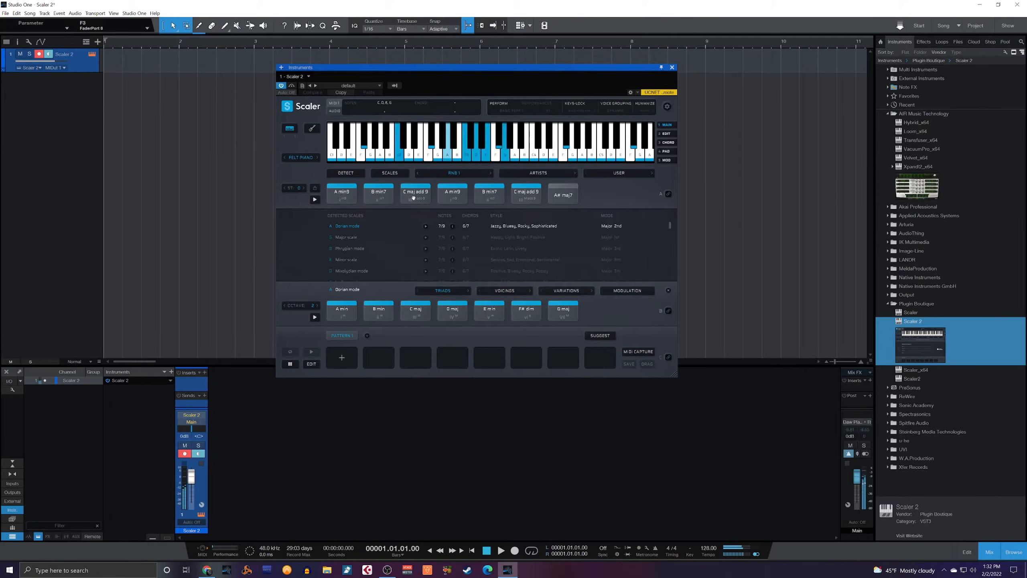
Bind the RnB 1 chord row in section A to MIDI keys and set the instrument sound to Wide Pad.
{"action": "left_click", "coordinate": [669, 194]}
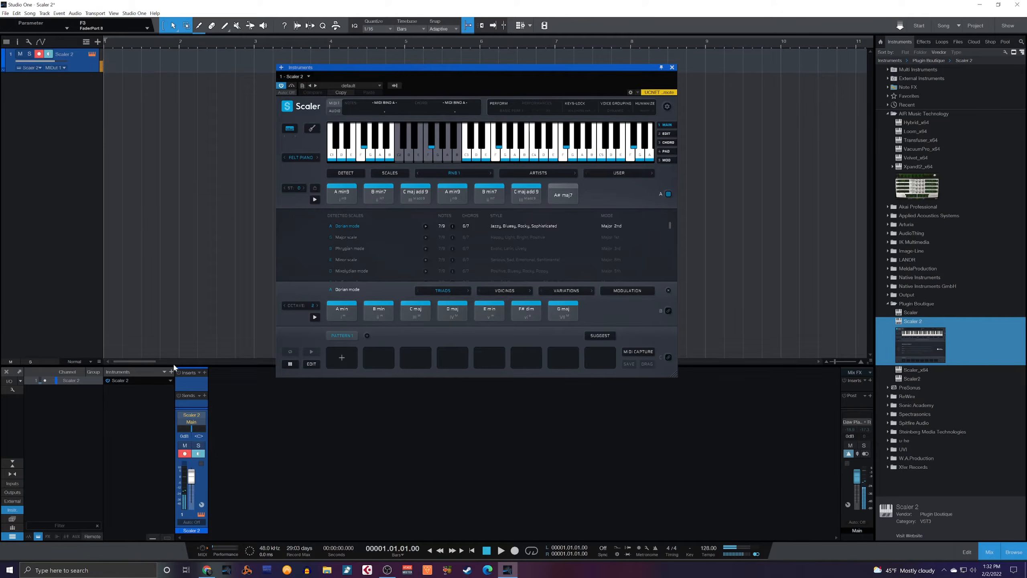
{"action": "left_click", "coordinate": [300, 157]}
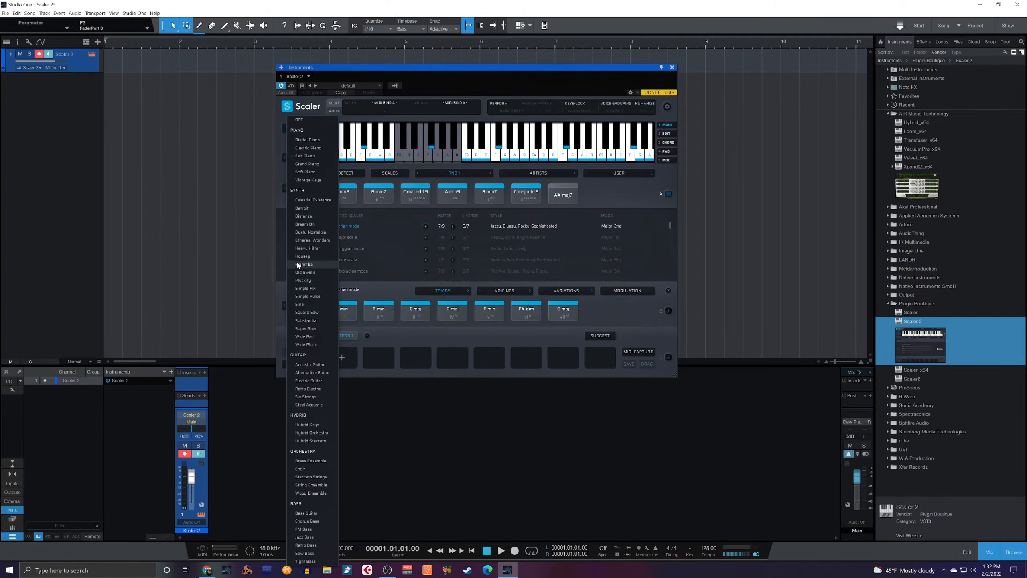
{"action": "left_click", "coordinate": [304, 337]}
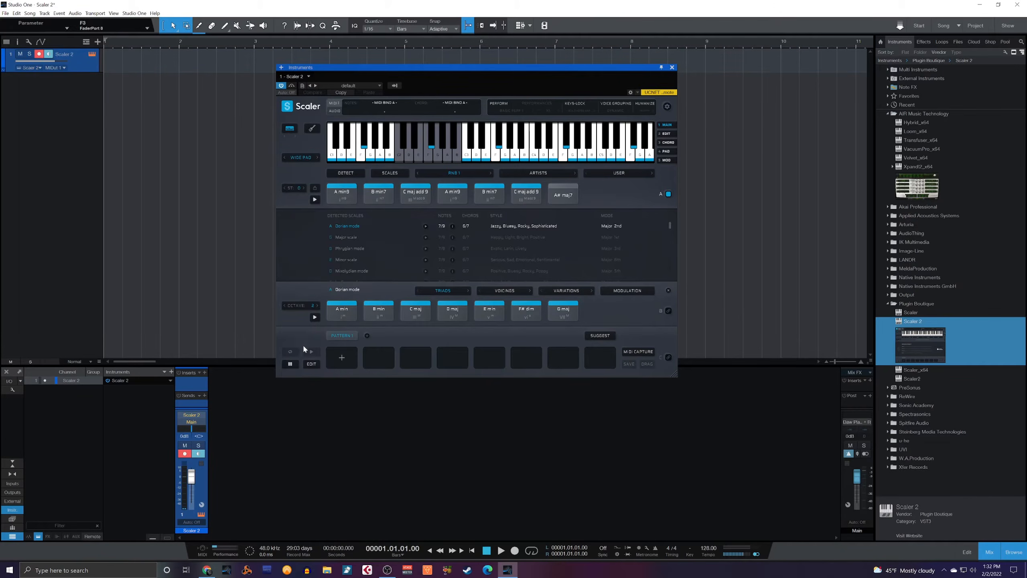
Audition the C maj add 9 chord with the Wide Pad sound.
{"action": "left_click", "coordinate": [307, 351]}
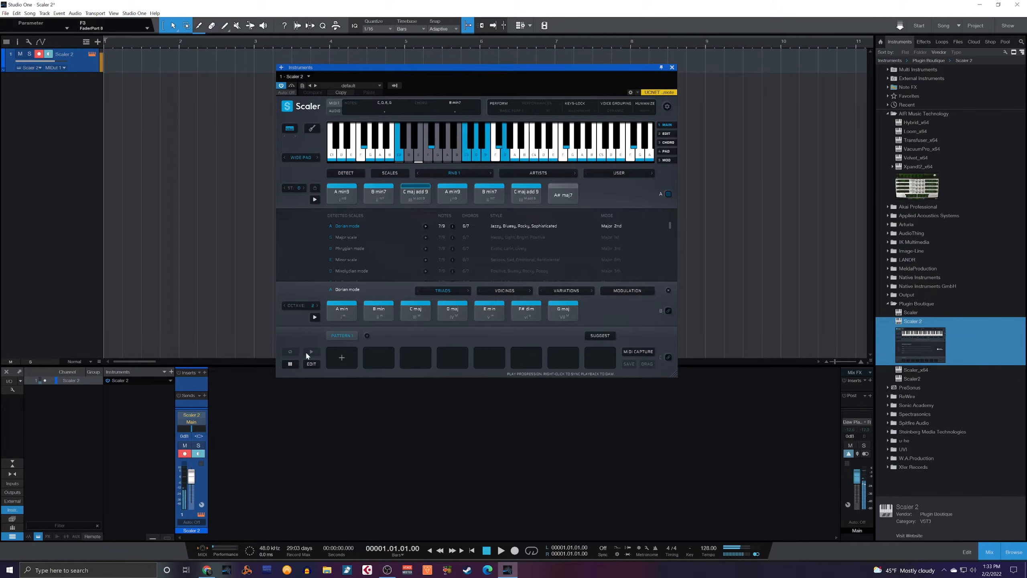
{"action": "left_click", "coordinate": [413, 192]}
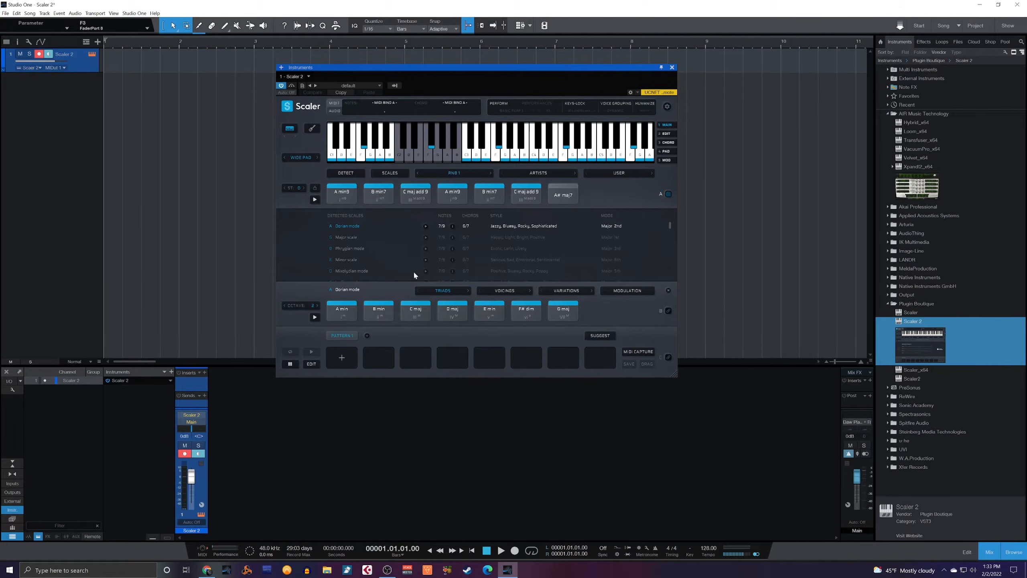
Audition the Dorian mode triads in section B, including A min, C maj, D maj, E min, F# dim and G maj.
{"action": "left_click", "coordinate": [319, 199]}
{"action": "left_click", "coordinate": [350, 319]}
{"action": "left_click", "coordinate": [340, 315]}
{"action": "left_click", "coordinate": [342, 317]}
{"action": "left_click", "coordinate": [523, 313]}
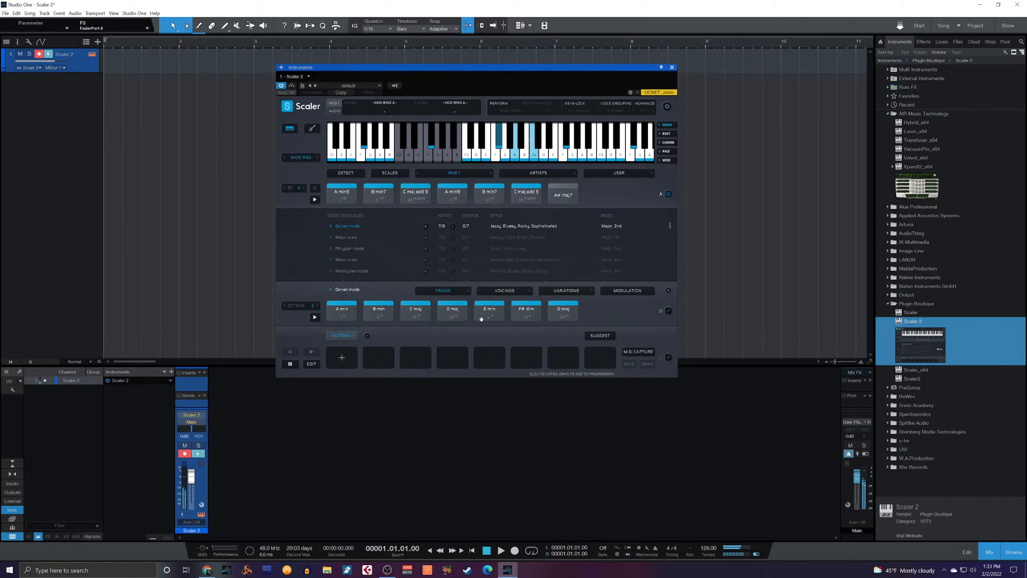
{"action": "left_click", "coordinate": [353, 310]}
{"action": "left_click", "coordinate": [417, 314]}
{"action": "left_click", "coordinate": [490, 316]}
{"action": "left_click", "coordinate": [536, 311]}
{"action": "left_click", "coordinate": [574, 314]}
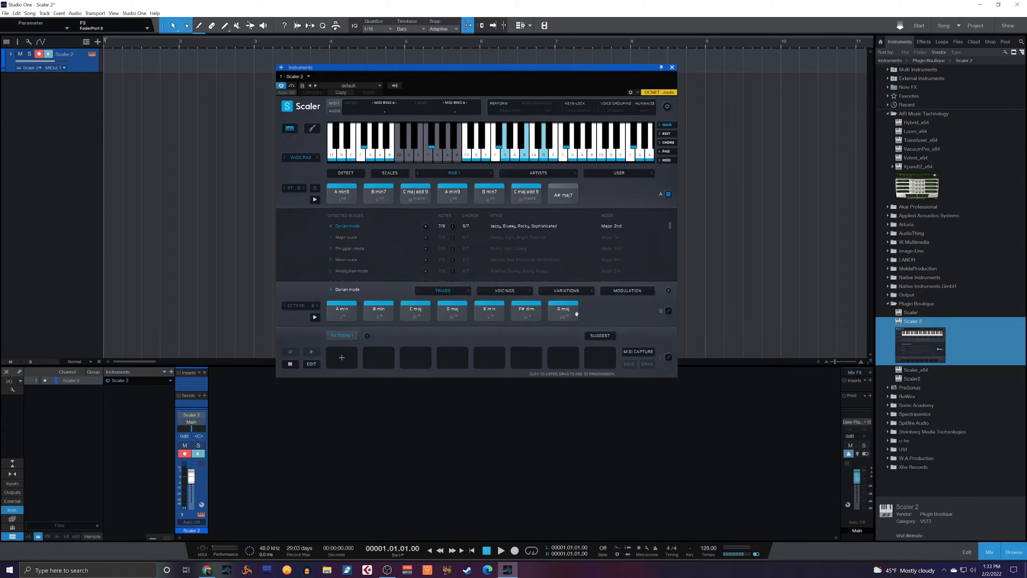
{"action": "left_click", "coordinate": [341, 312]}
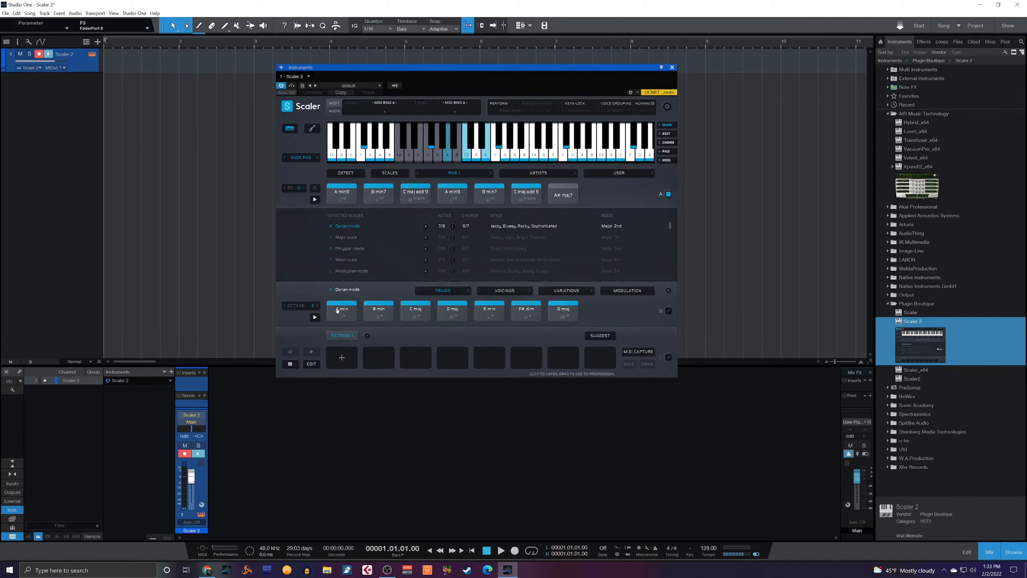
{"action": "left_click", "coordinate": [459, 316]}
{"action": "left_click", "coordinate": [487, 317]}
{"action": "left_click", "coordinate": [567, 310]}
{"action": "left_click", "coordinate": [437, 313]}
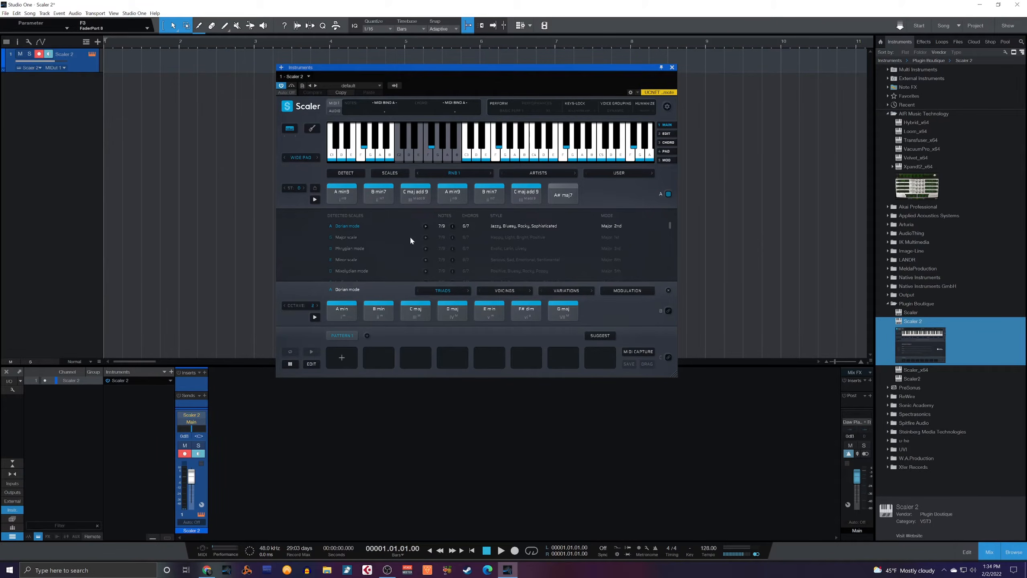
Load the Hip Hop 1 chord set from the songs and set the instrument sound to Felt Piano.
{"action": "left_click", "coordinate": [454, 173]}
{"action": "mouse_move", "coordinate": [447, 296]}
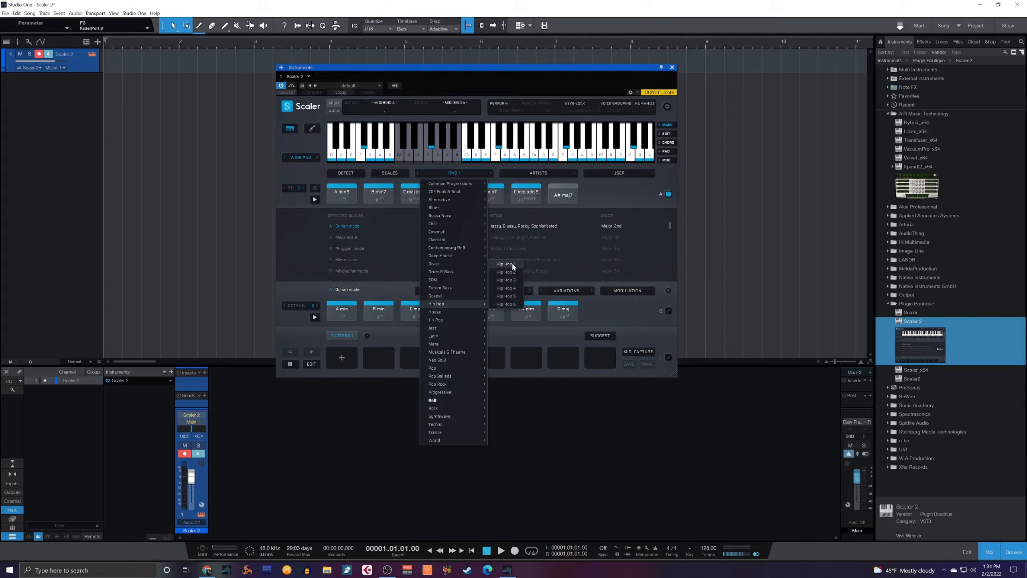
{"action": "left_click", "coordinate": [512, 264]}
{"action": "left_click", "coordinate": [304, 156]}
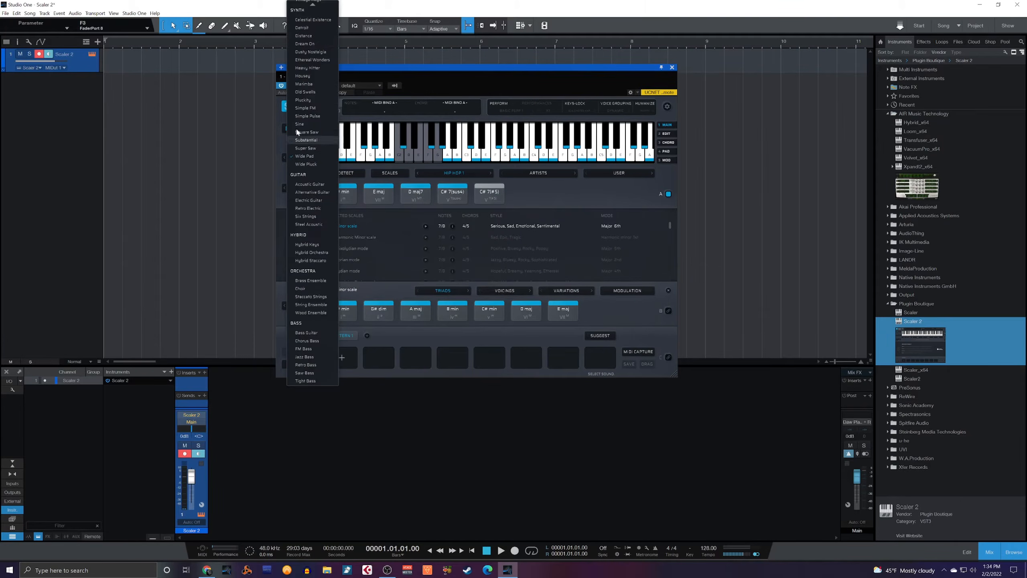
{"action": "scroll", "coordinate": [311, 44], "scroll_direction": "up", "scroll_amount": 3}
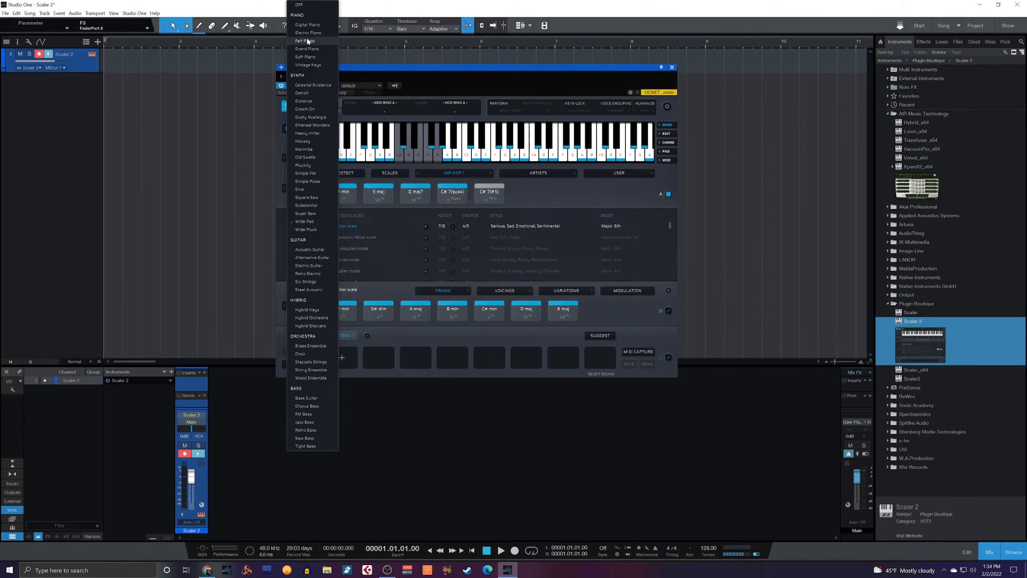
{"action": "left_click", "coordinate": [307, 42]}
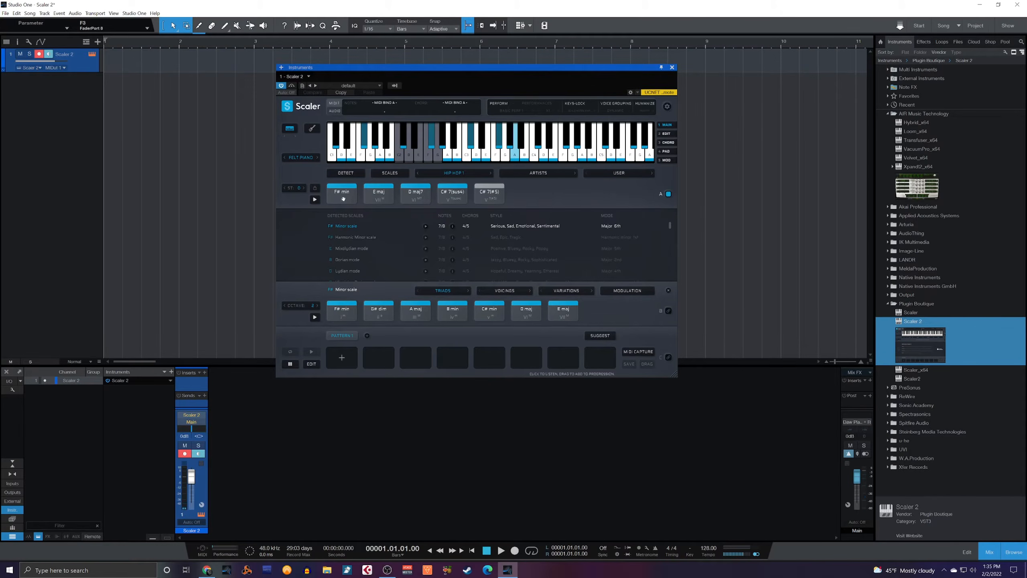
Place F# min, E maj and D maj7 in Pattern 1 with a rest between each chord, and play the pattern.
{"action": "left_click_drag", "start_coordinate": [343, 199], "coordinate": [344, 360]}
{"action": "left_click_drag", "start_coordinate": [379, 193], "coordinate": [416, 357]}
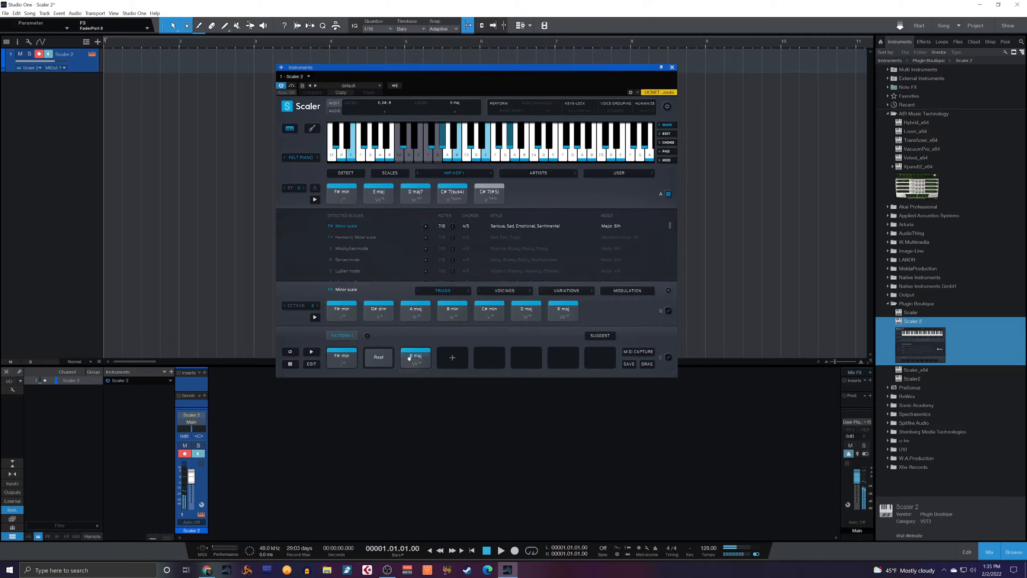
{"action": "left_click_drag", "start_coordinate": [415, 192], "coordinate": [484, 360]}
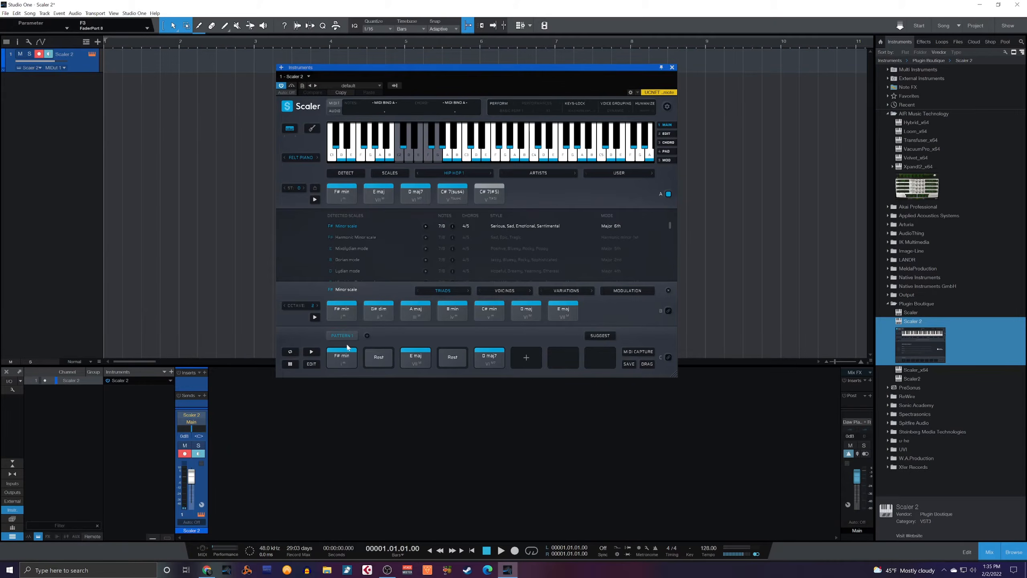
{"action": "left_click", "coordinate": [406, 361]}
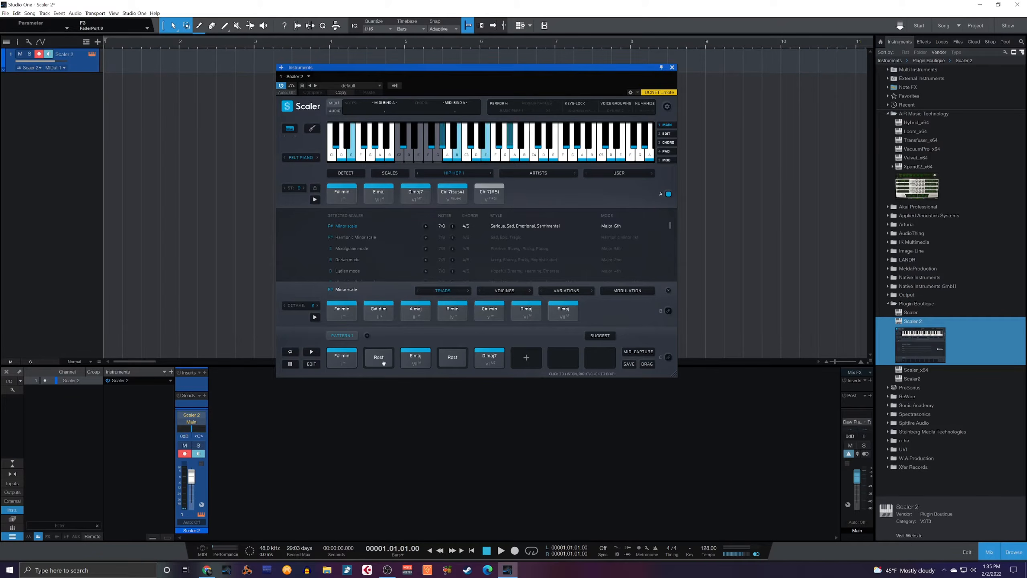
{"action": "left_click", "coordinate": [311, 353]}
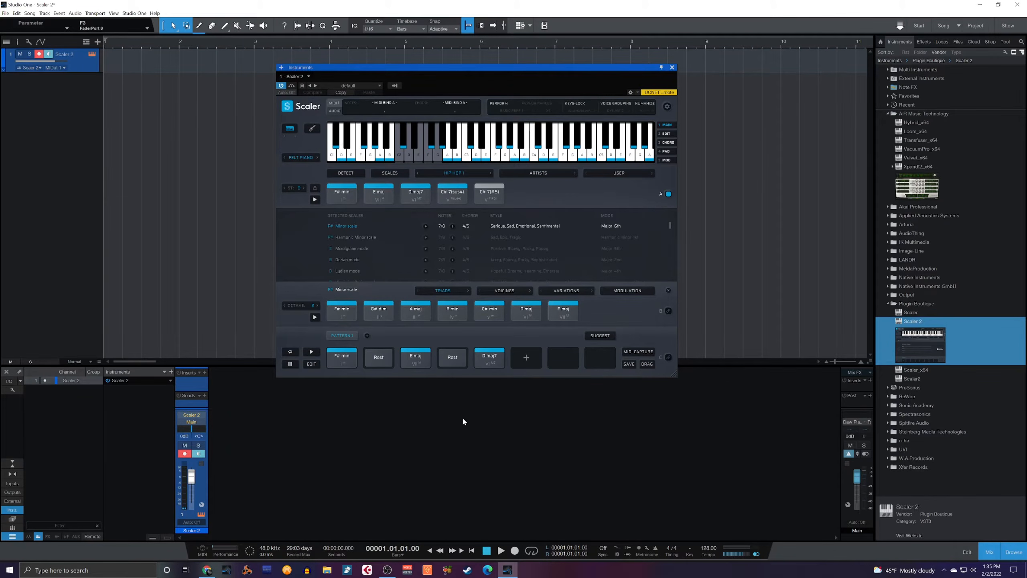
Remove the D maj7, E maj and F# min chords from Pattern 1.
{"action": "left_click", "coordinate": [474, 367]}
{"action": "left_click", "coordinate": [485, 357]}
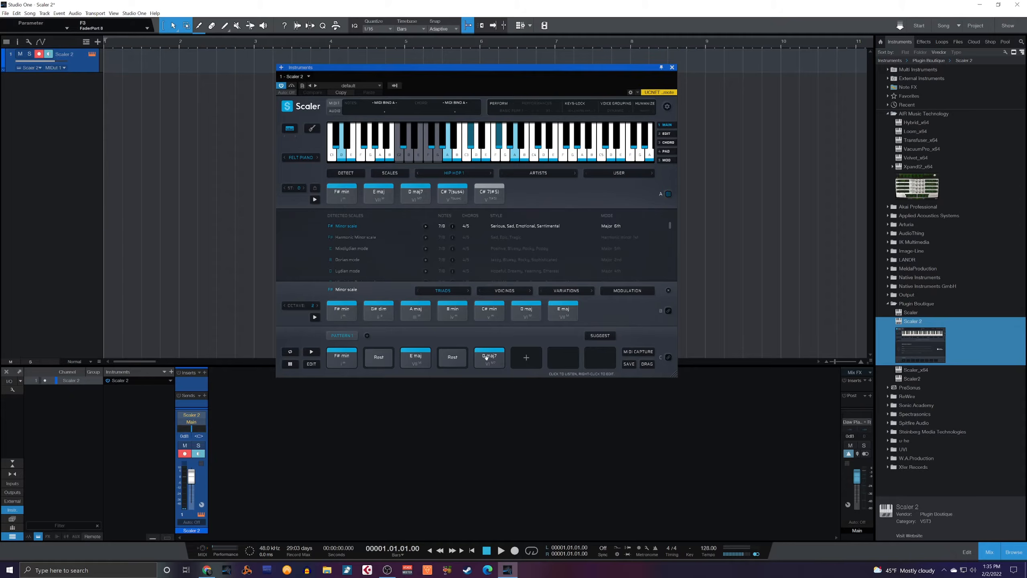
{"action": "right_click", "coordinate": [486, 357]}
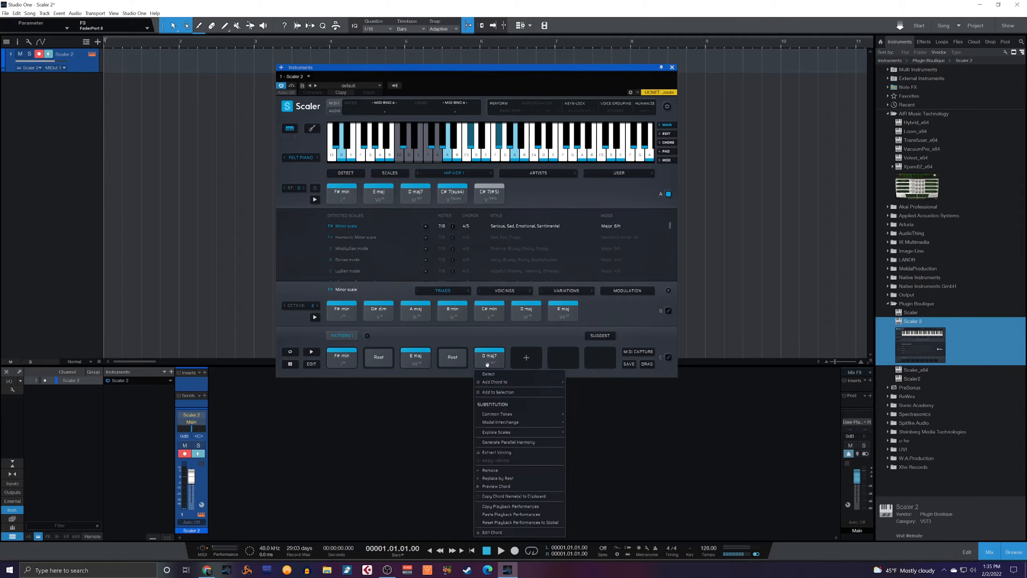
{"action": "left_click", "coordinate": [489, 470]}
{"action": "left_click", "coordinate": [414, 358]}
{"action": "right_click", "coordinate": [413, 358]}
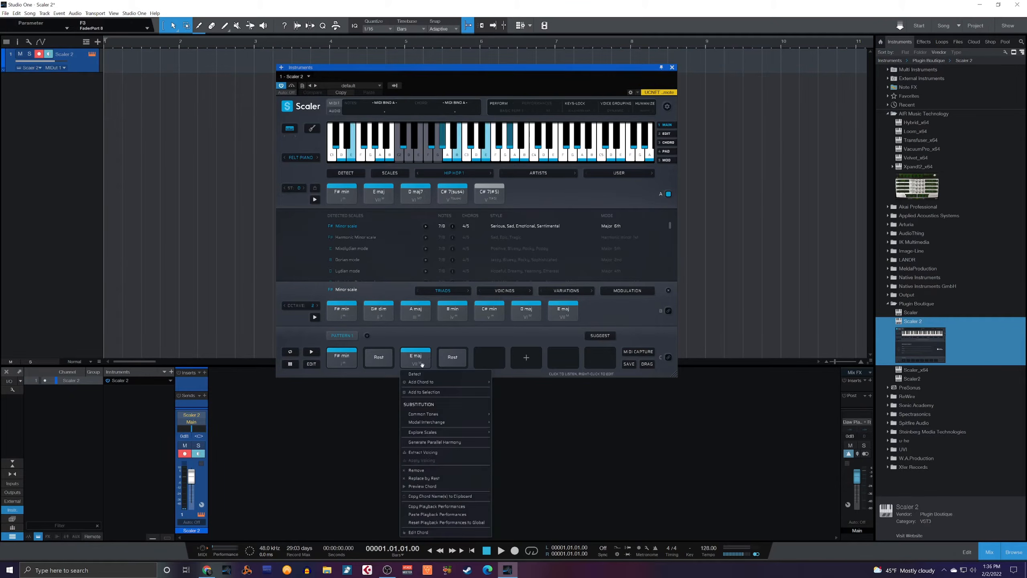
{"action": "left_click", "coordinate": [427, 469]}
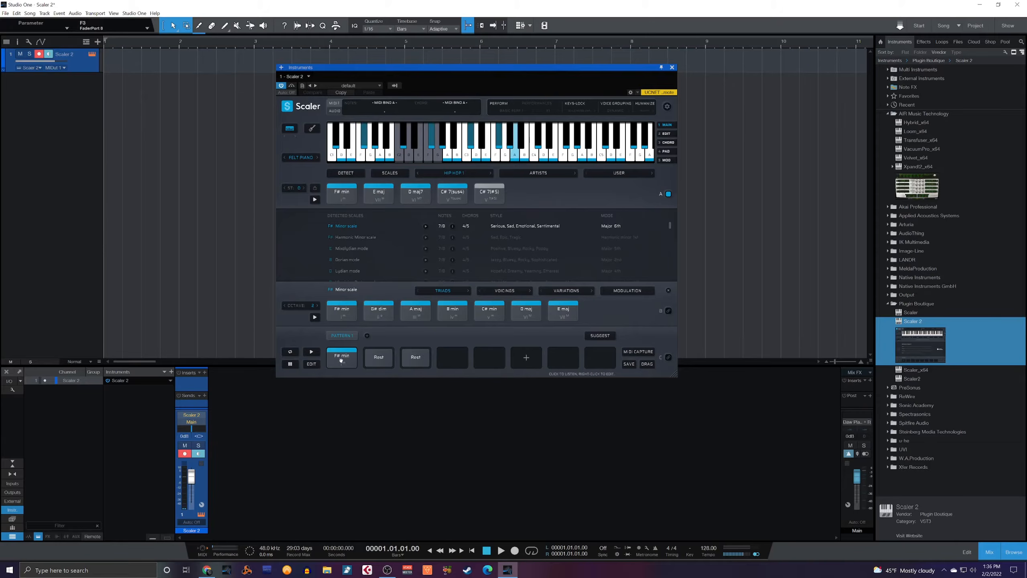
{"action": "right_click", "coordinate": [342, 357]}
{"action": "left_click", "coordinate": [343, 470]}
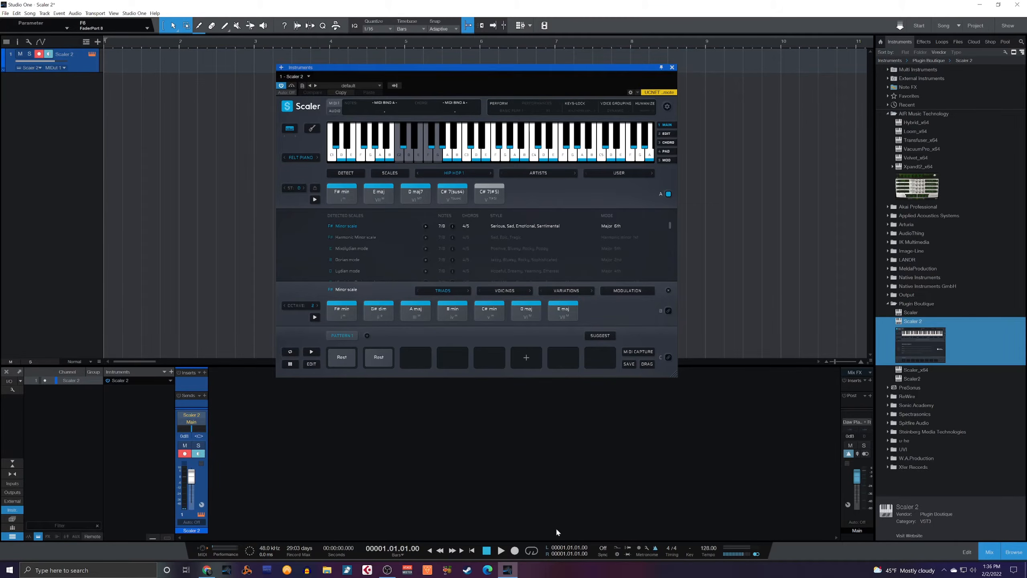
Set the song tempo to 140 BPM and test it with a short playback from the start.
{"action": "left_click_drag", "start_coordinate": [707, 552], "coordinate": [704, 542]}
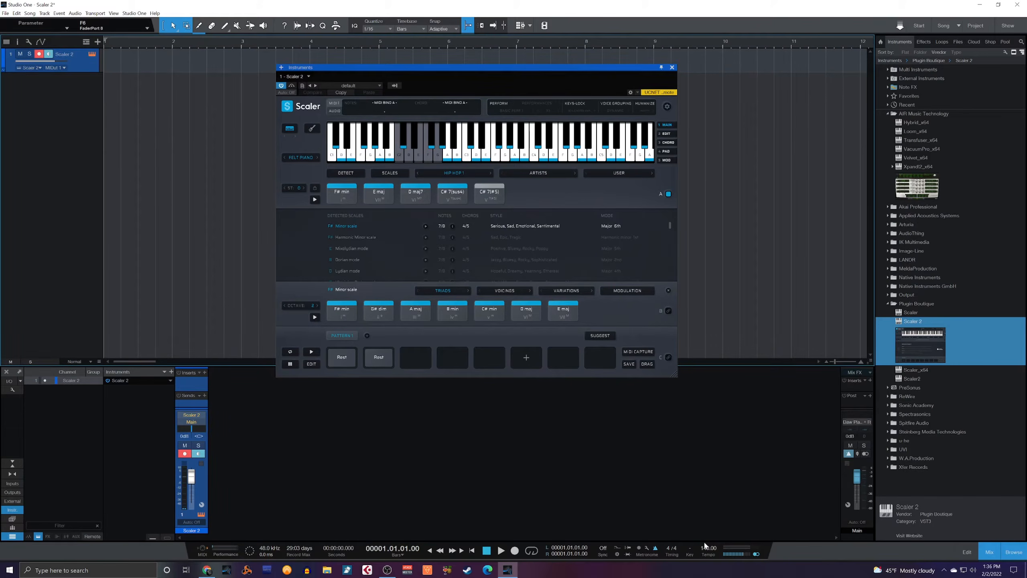
{"action": "key", "text": "space"}
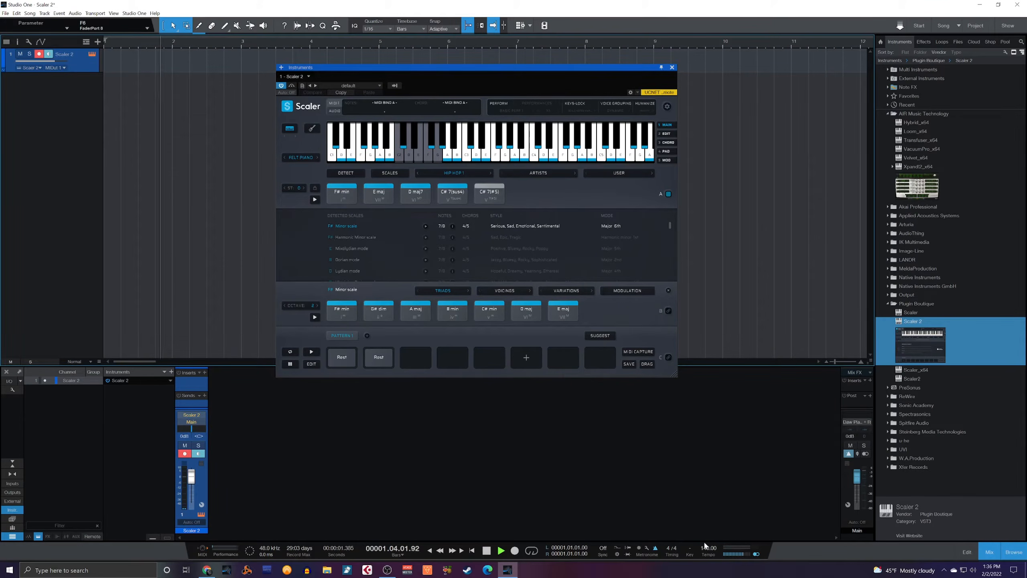
{"action": "key", "text": "space"}
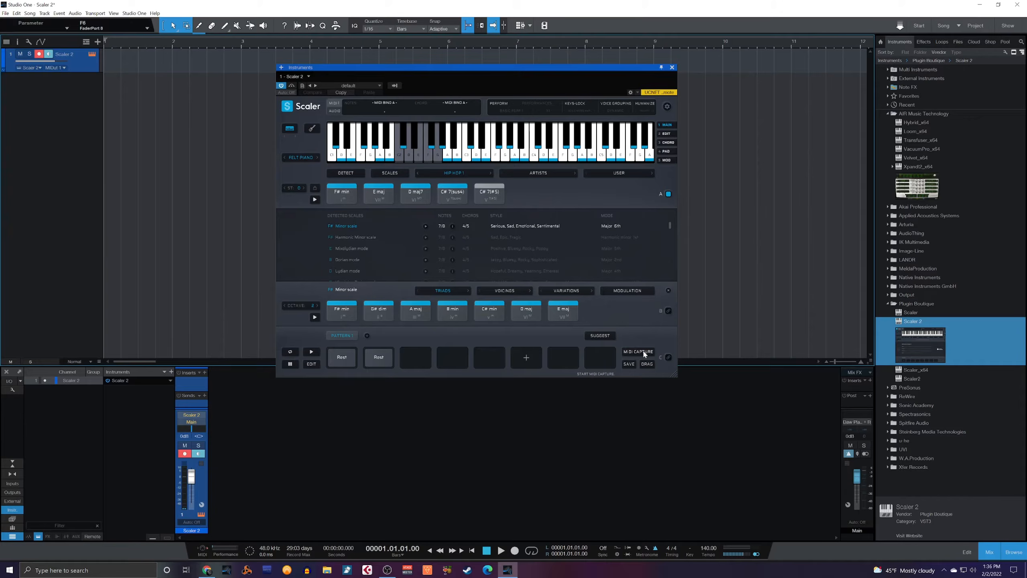
Record a performance of the bound Hip Hop 1 chords with MIDI Capture while the song plays.
{"action": "key", "text": "space"}
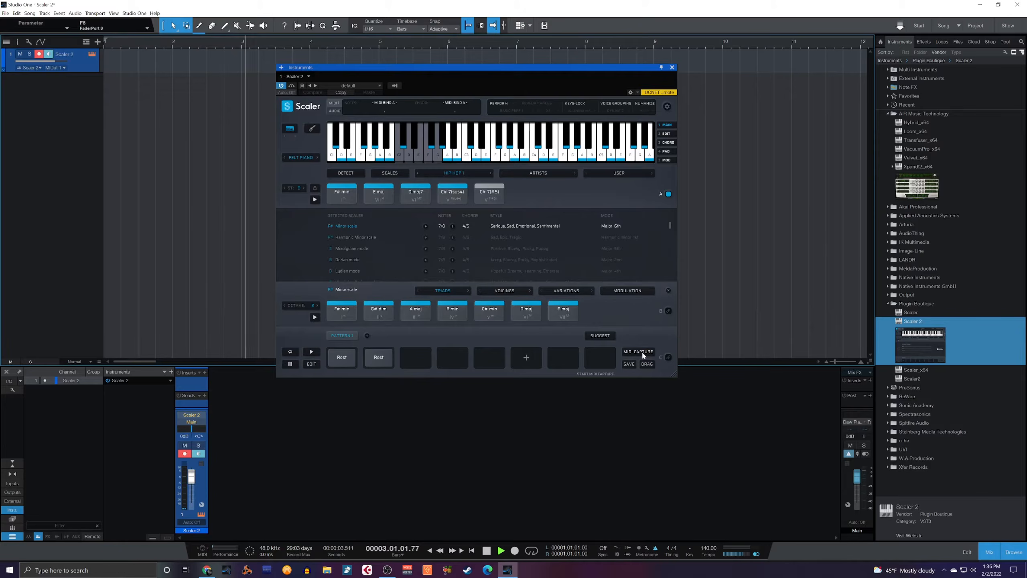
{"action": "left_click", "coordinate": [639, 352]}
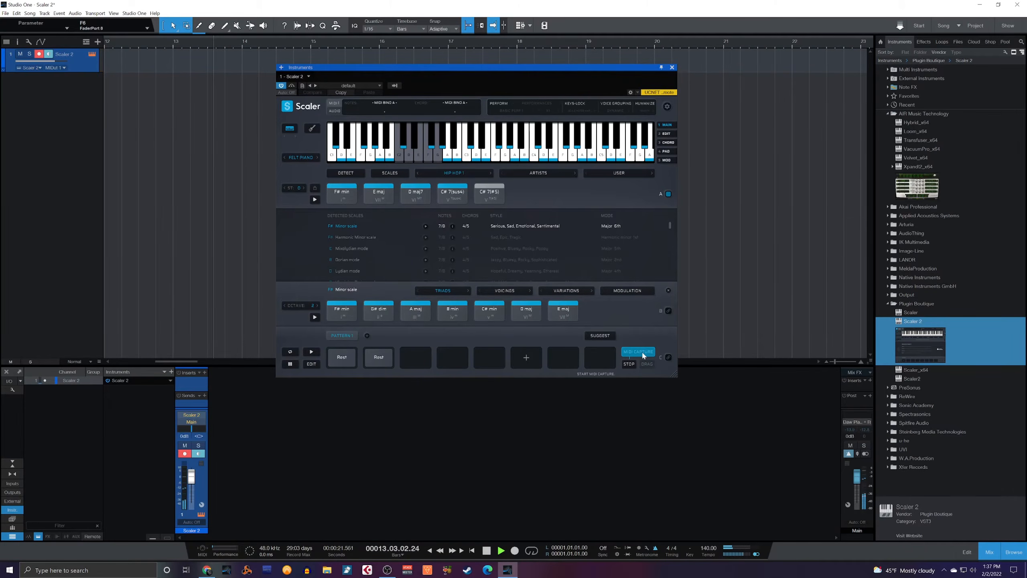
{"action": "left_click", "coordinate": [629, 363]}
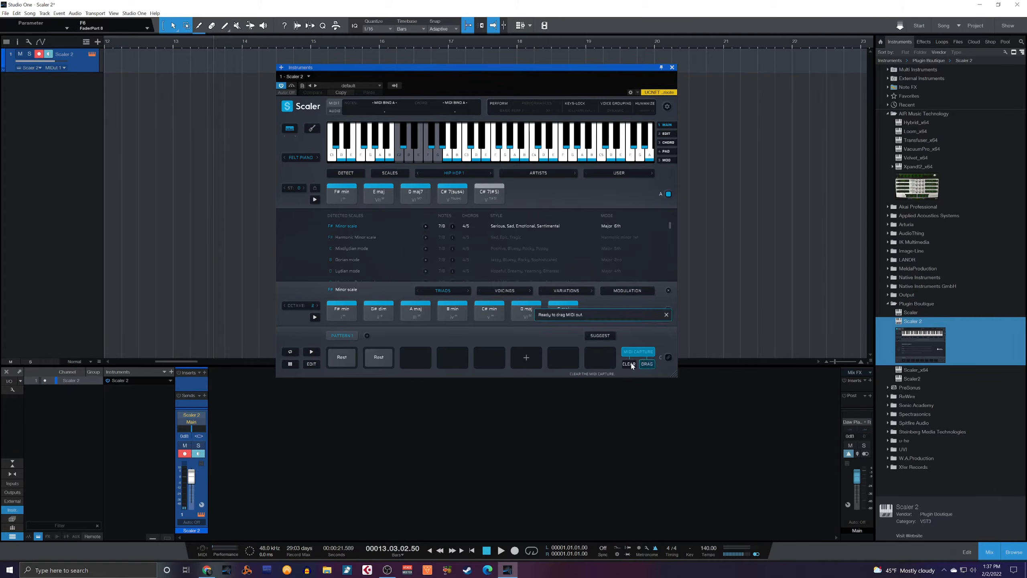
Place the captured MIDI on the Scaler 2 track as a clip starting at bar 1.
{"action": "left_click_drag", "start_coordinate": [179, 363], "coordinate": [80, 350]}
{"action": "left_click", "coordinate": [666, 315]}
{"action": "left_click_drag", "start_coordinate": [647, 364], "coordinate": [113, 59]}
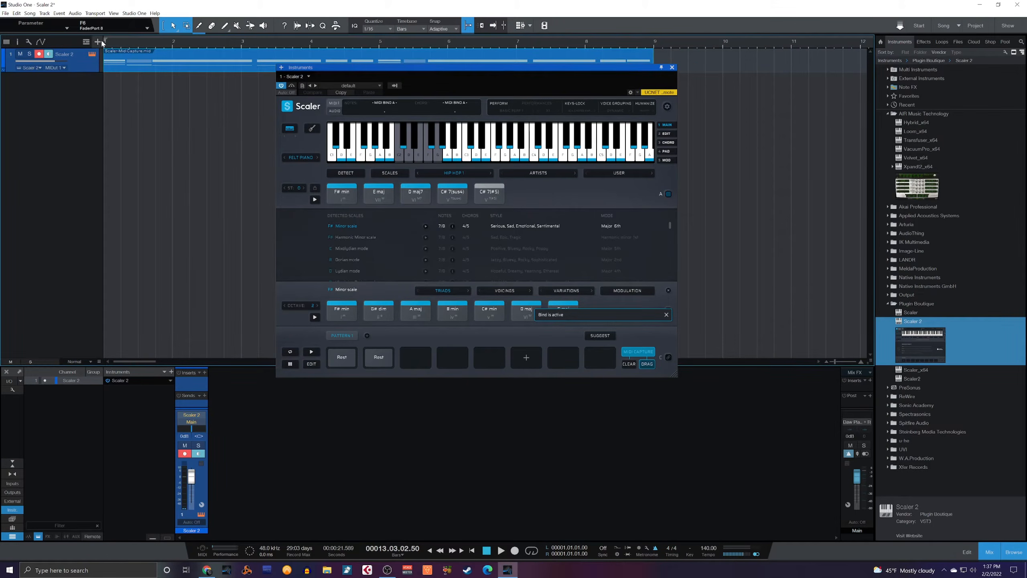
{"action": "left_click_drag", "start_coordinate": [107, 41], "coordinate": [644, 57]}
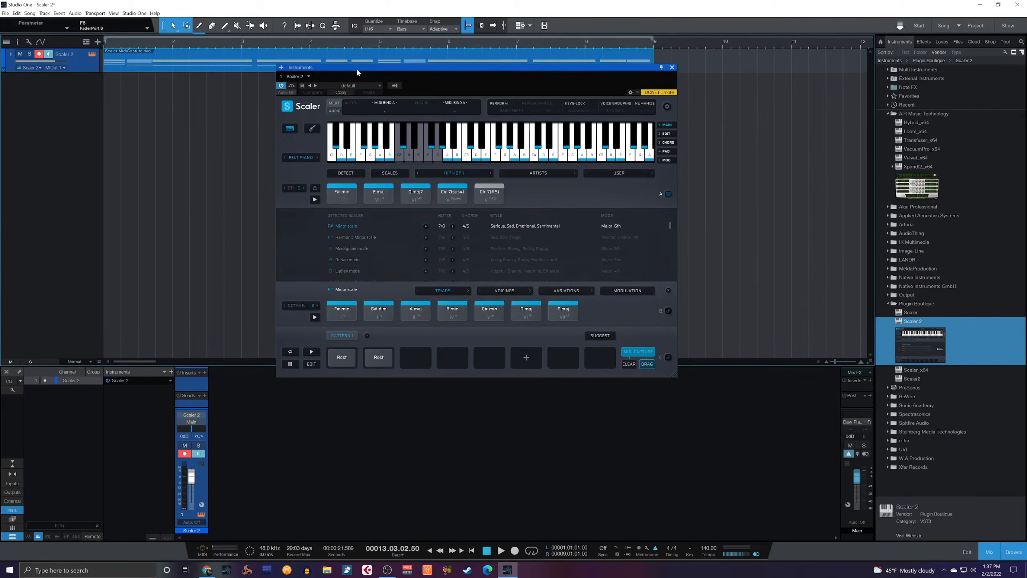
Open the captured MIDI clip in the note editor and enlarge the editor upward to show more notes.
{"action": "double_click", "coordinate": [207, 70]}
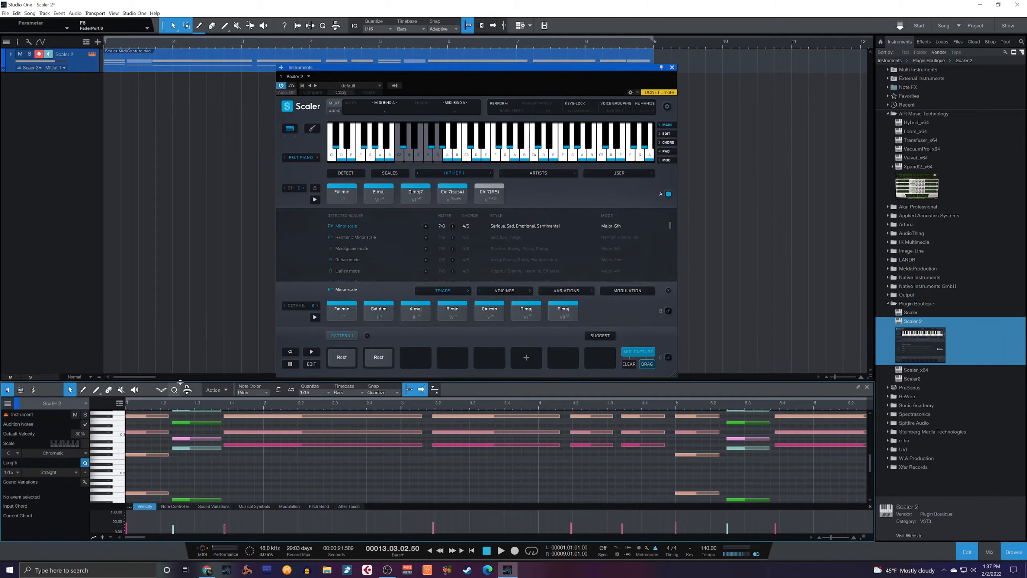
{"action": "left_click_drag", "start_coordinate": [183, 382], "coordinate": [195, 232]}
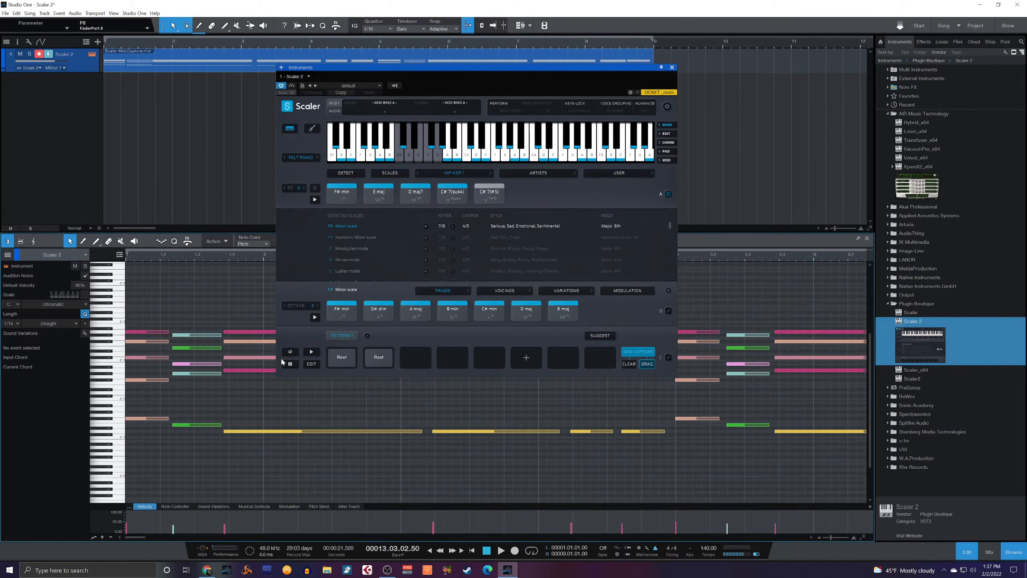
{"action": "key", "text": "f"}
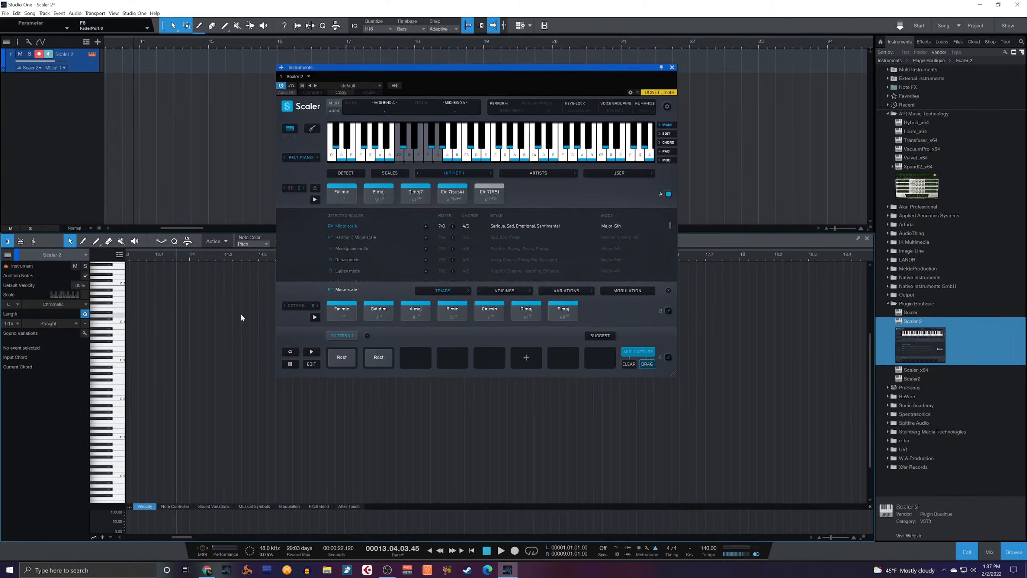
Play the captured clip from the start and move the Scaler window clear of the notes.
{"action": "key", "text": "comma"}
{"action": "key", "text": "space"}
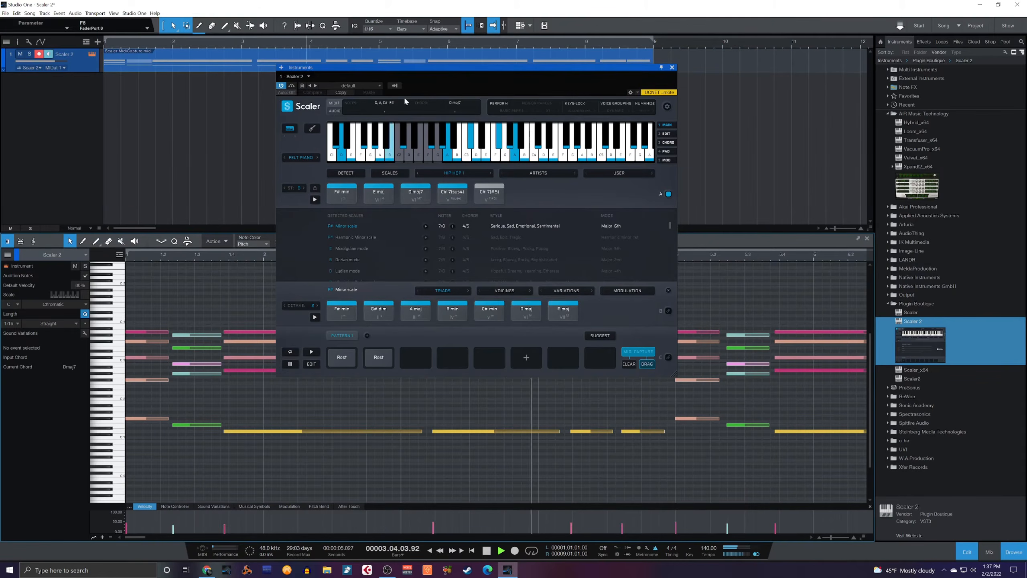
{"action": "left_click_drag", "start_coordinate": [446, 71], "coordinate": [626, 26]}
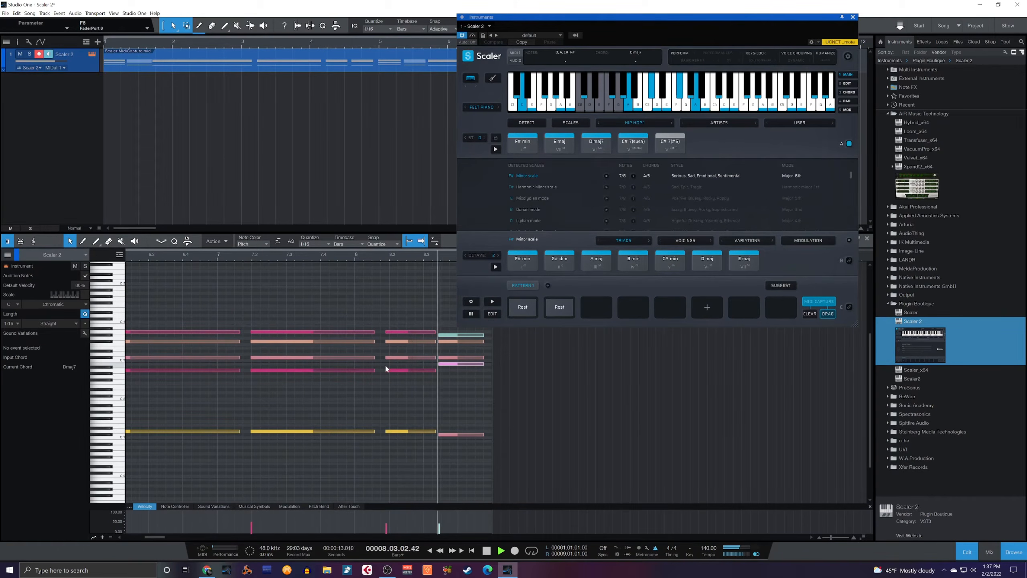
{"action": "key", "text": "space"}
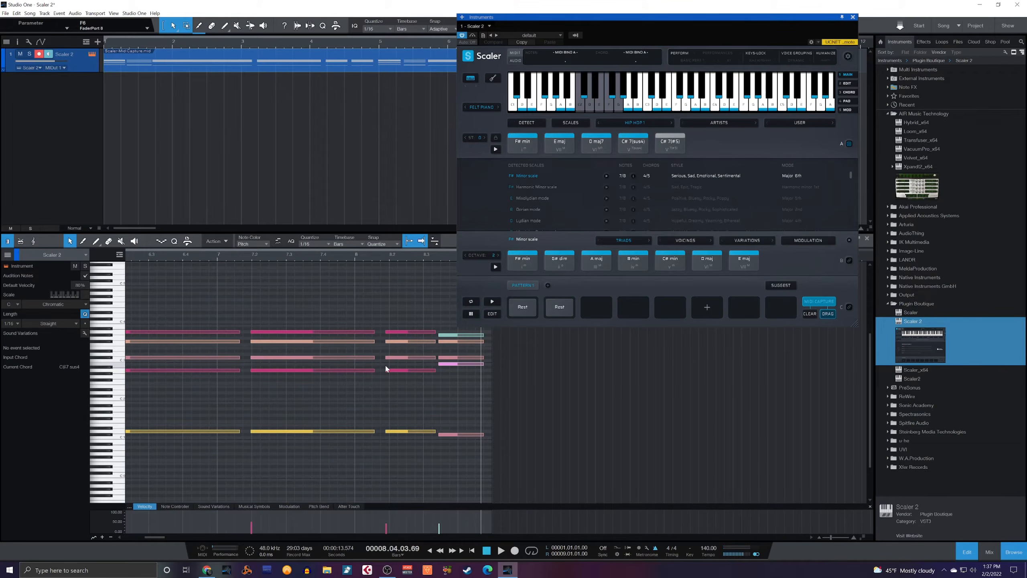
Quantize the captured clip's notes to 1/8 and play the clip from the start.
{"action": "left_click", "coordinate": [307, 247]}
{"action": "left_click", "coordinate": [374, 251]}
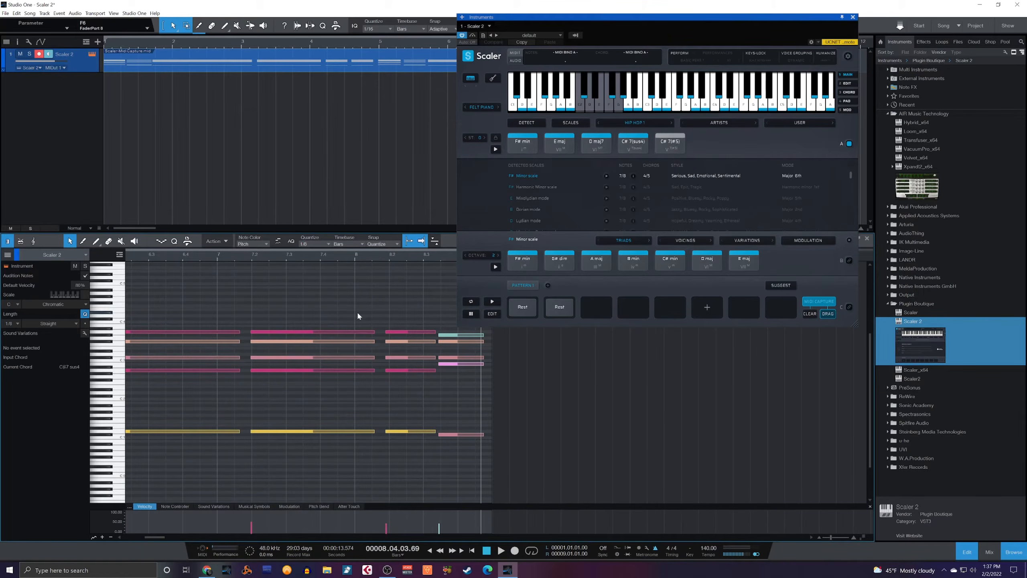
{"action": "key", "text": "q"}
{"action": "key", "text": "comma"}
{"action": "key", "text": "space"}
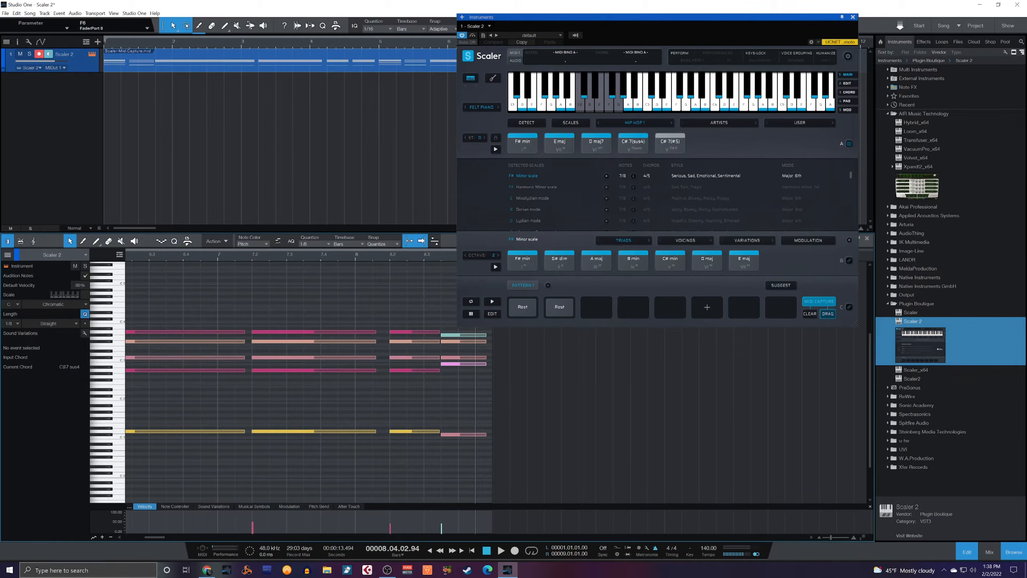
Transpose all notes of the captured clip down three semitones and play the clip.
{"action": "left_click_drag", "start_coordinate": [158, 536], "coordinate": [56, 530]}
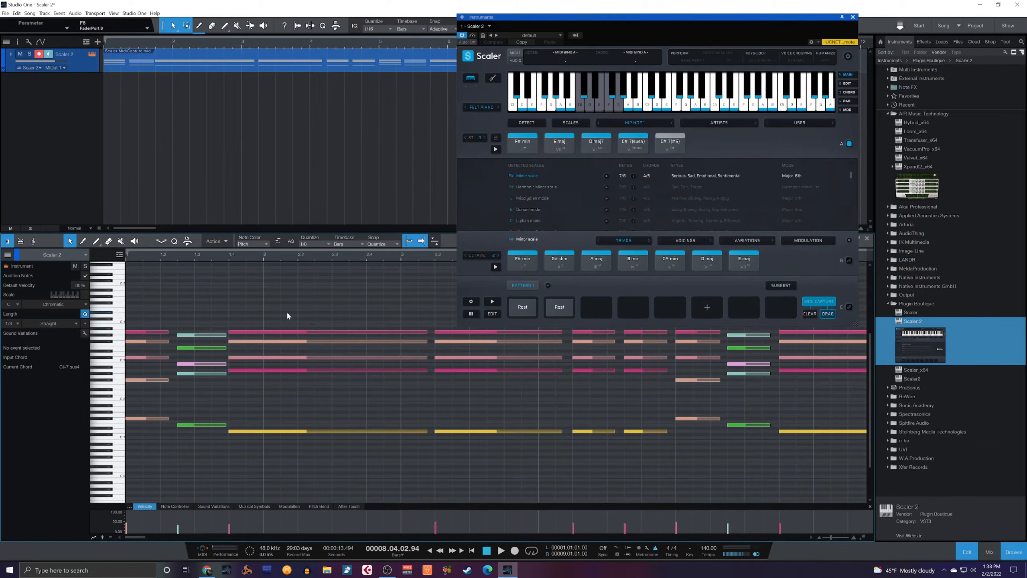
{"action": "key", "text": "ctrl+a"}
{"action": "key", "text": "Down"}
{"action": "key", "text": "Down"}
{"action": "key", "text": "Down"}
{"action": "key", "text": "space"}
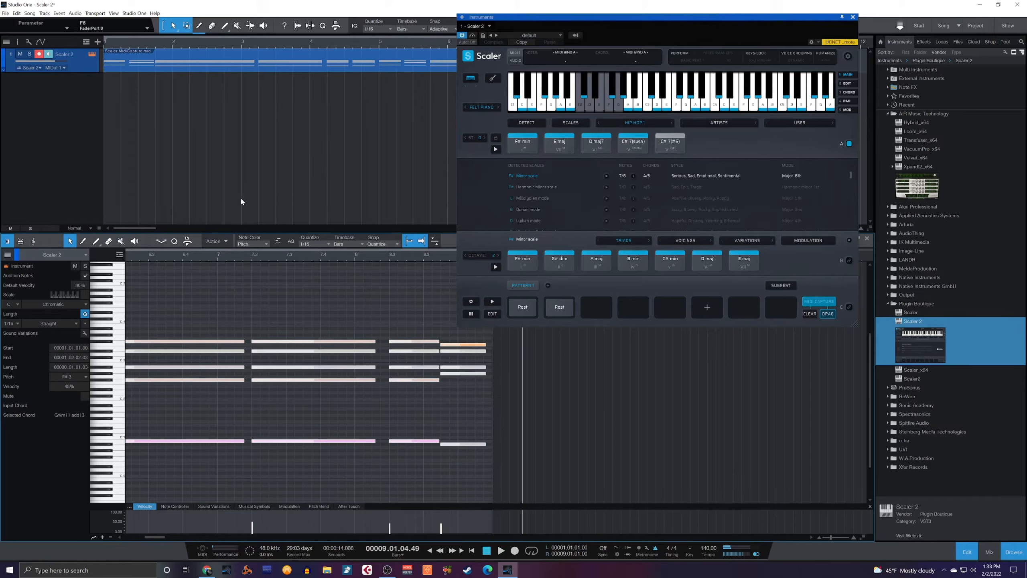
Mute the first Scaler 2 track and add another Scaler 2 instrument on a new track.
{"action": "key", "text": "KP_Divide"}
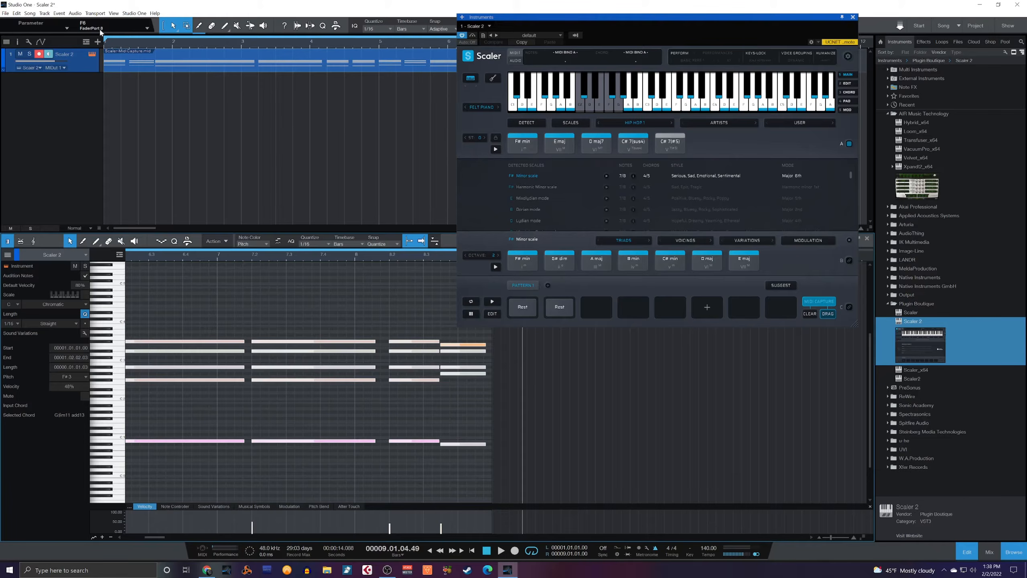
{"action": "left_click", "coordinate": [20, 54]}
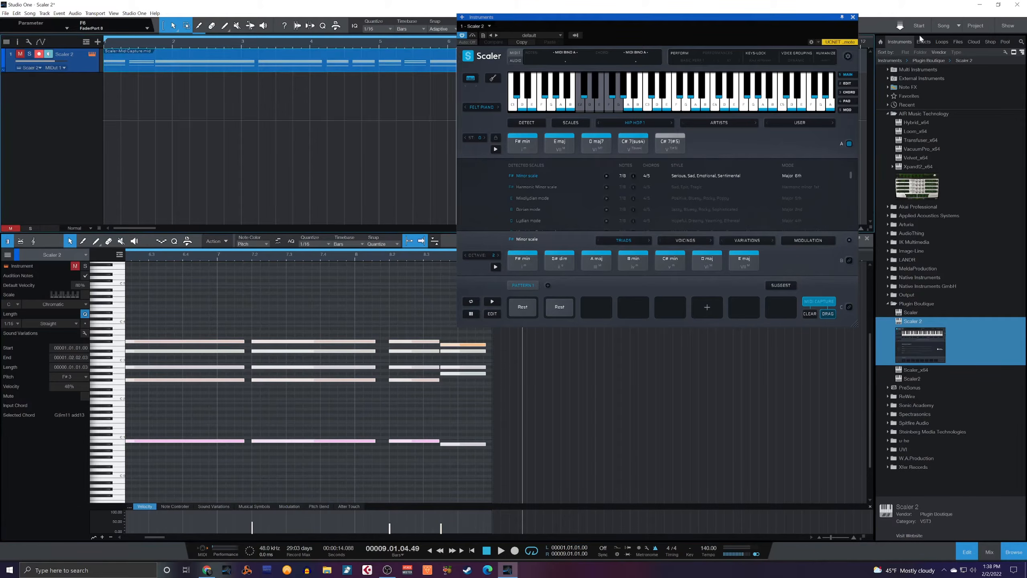
{"action": "left_click", "coordinate": [853, 17]}
{"action": "left_click_drag", "start_coordinate": [916, 350], "coordinate": [260, 95]}
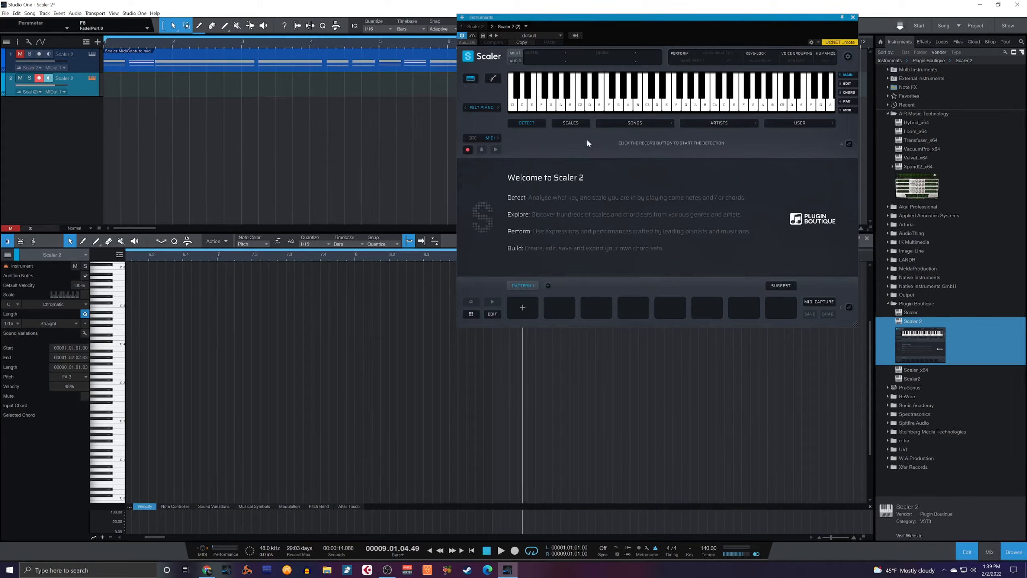
Look through the song chord set categories and the empty pattern's editing page with its voicing, timing and performance sections.
{"action": "left_click", "coordinate": [609, 123]}
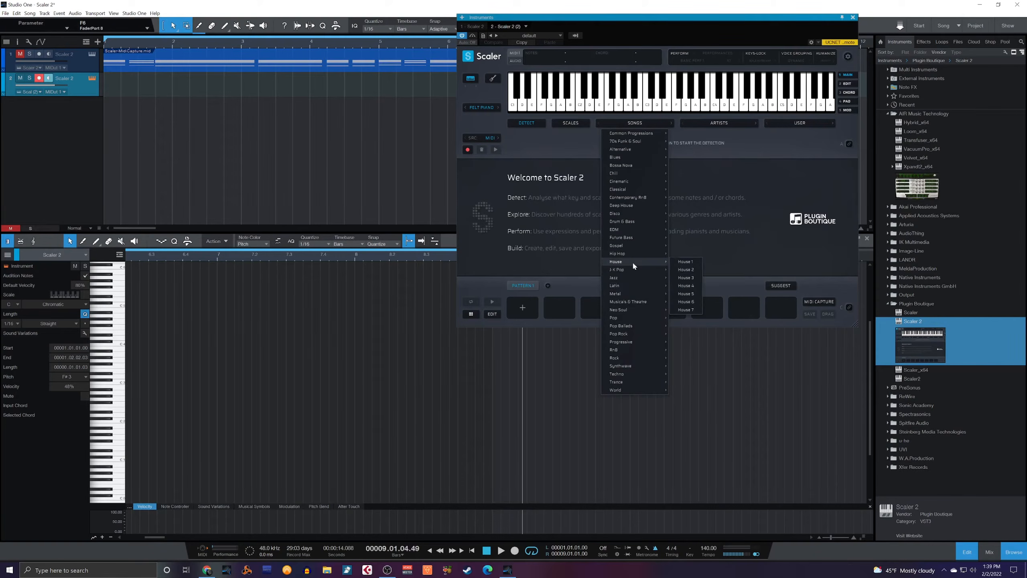
{"action": "left_click", "coordinate": [837, 282]}
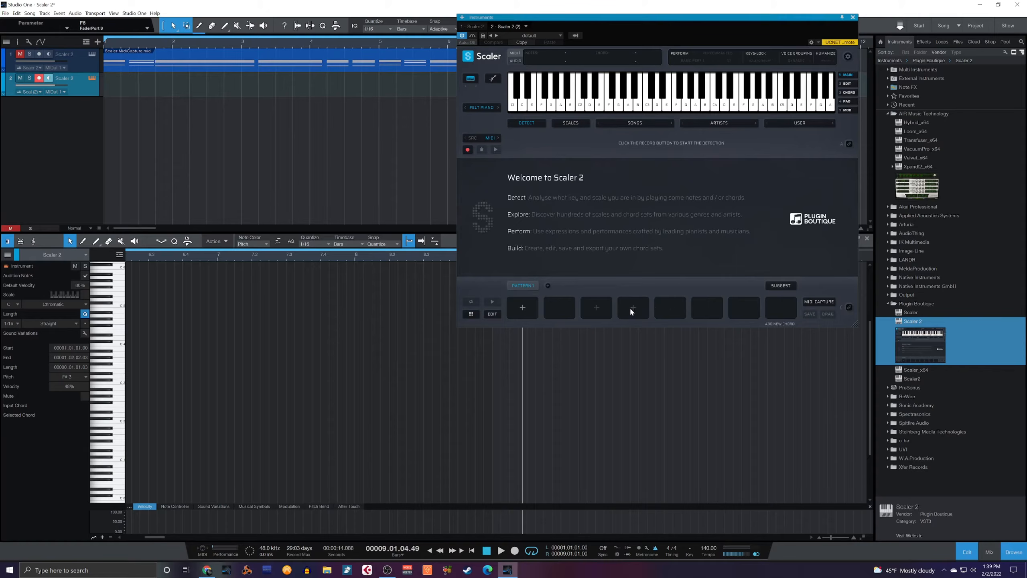
{"action": "left_click", "coordinate": [492, 314]}
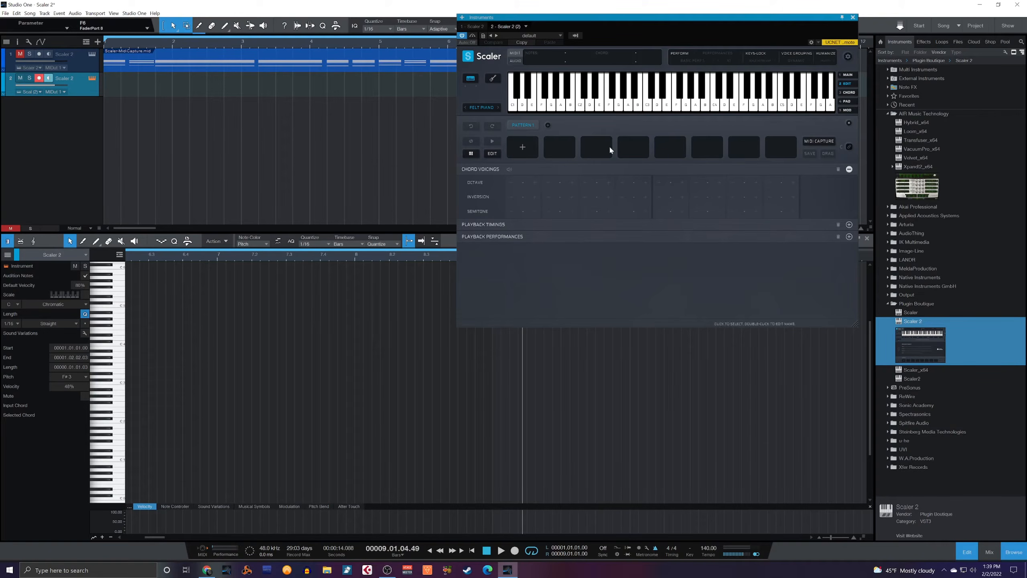
{"action": "left_click", "coordinate": [849, 123]}
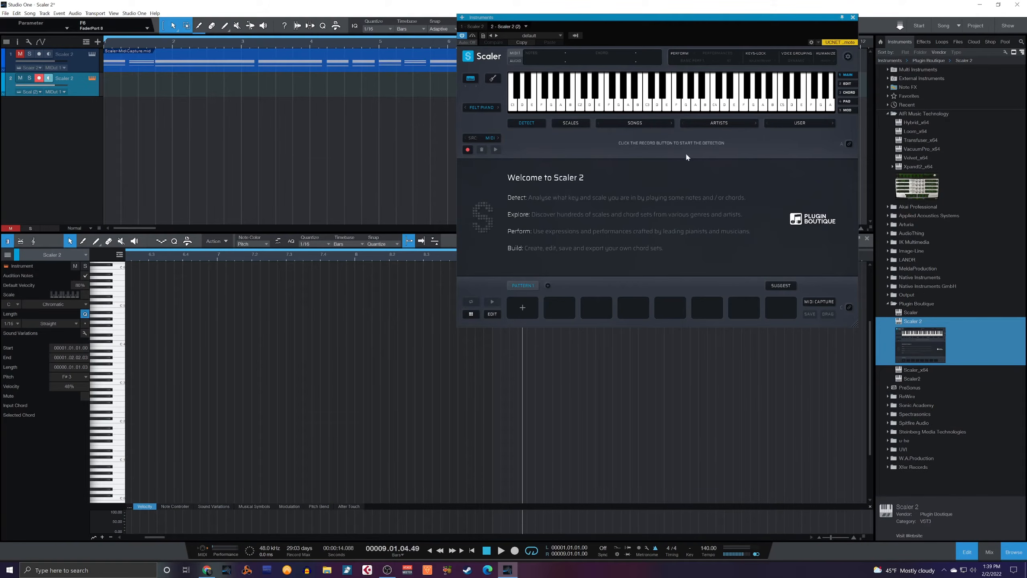
Load the Gospel 1 chord set in the new Scaler 2 instance and bind its chords to the keyboard.
{"action": "left_click", "coordinate": [624, 122]}
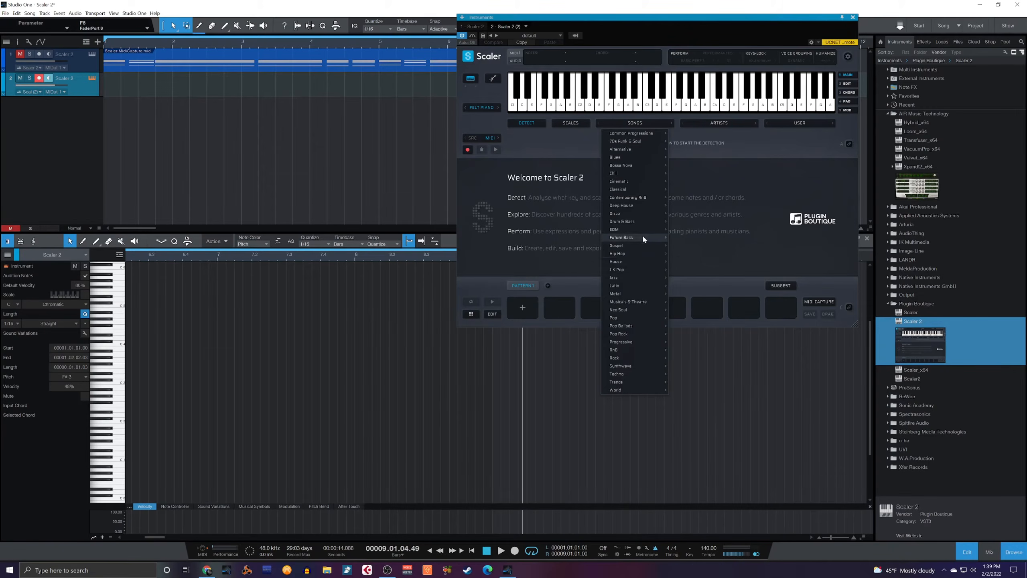
{"action": "mouse_move", "coordinate": [632, 277]}
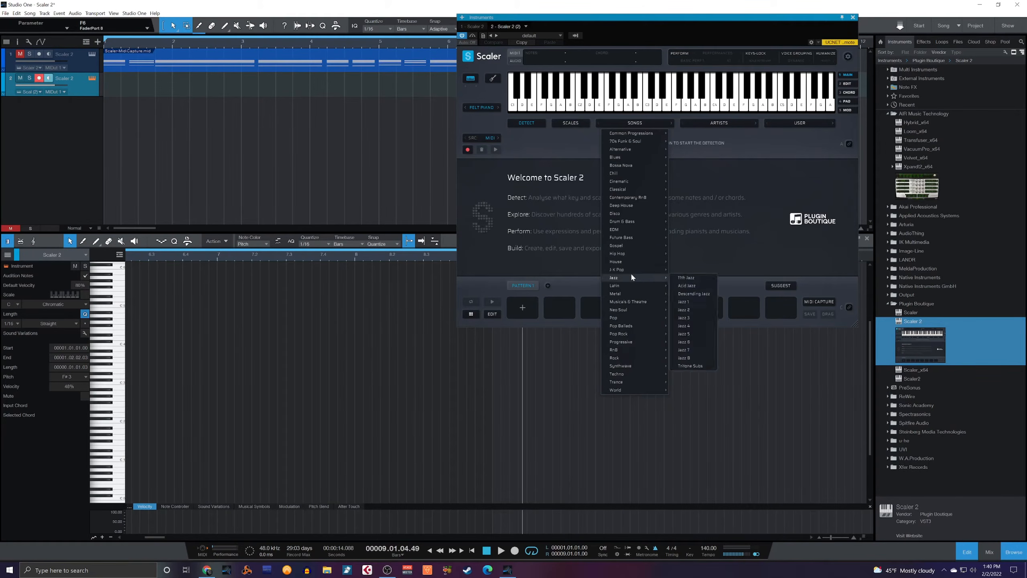
{"action": "mouse_move", "coordinate": [619, 246]}
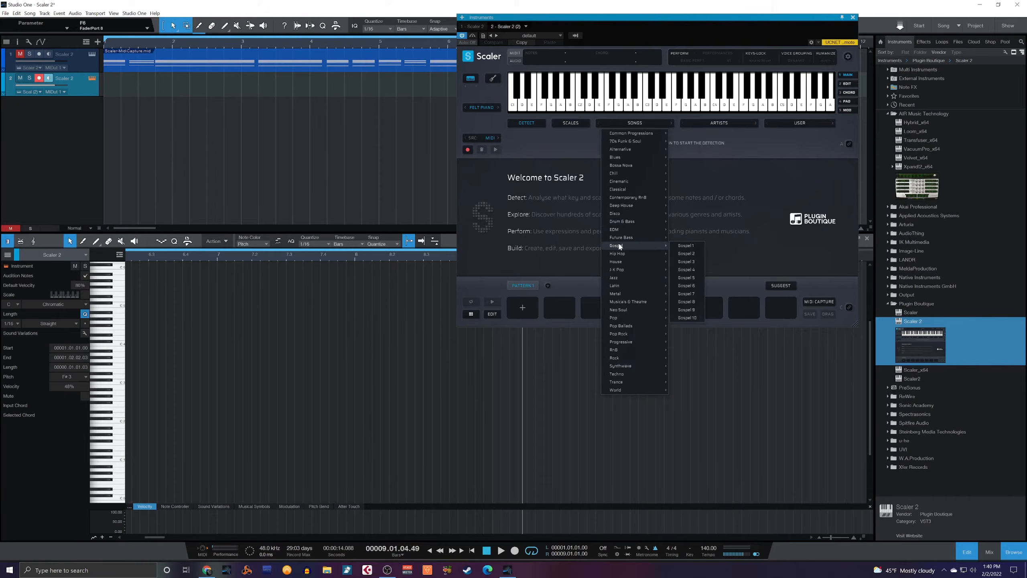
{"action": "left_click", "coordinate": [683, 245]}
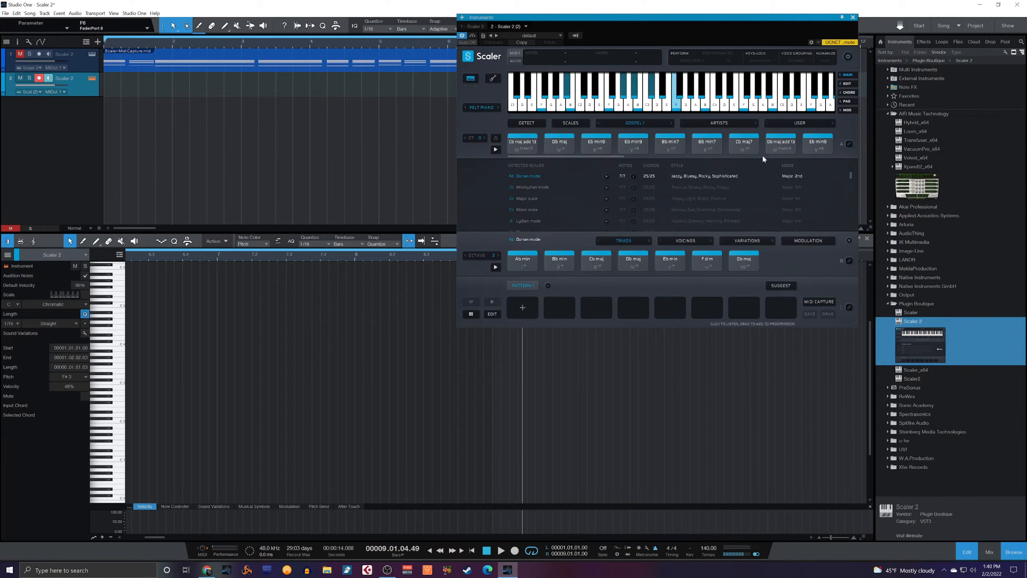
{"action": "left_click", "coordinate": [850, 144]}
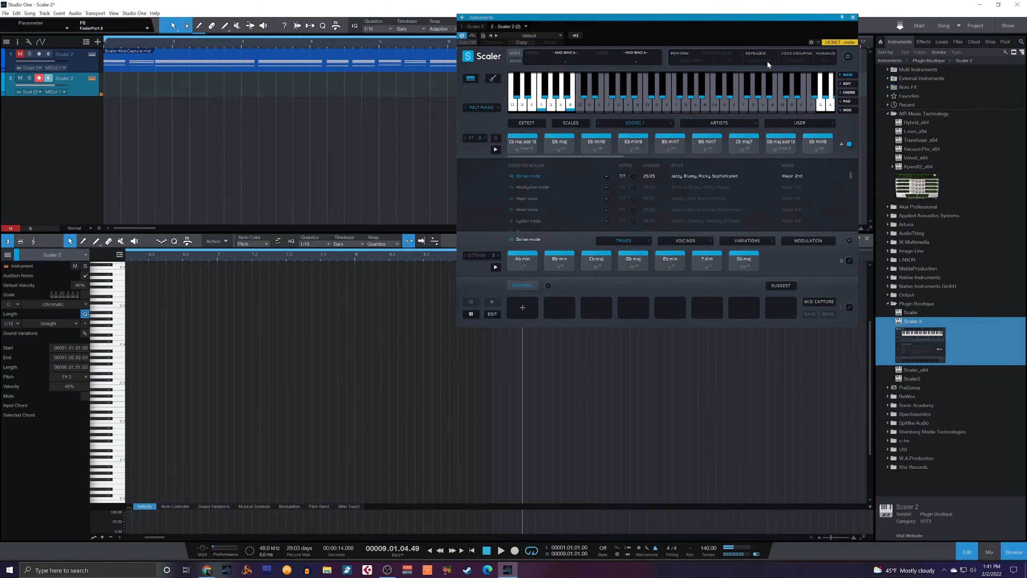
Turn on Perform with the Performances expression type and Basic Perf 1.
{"action": "left_click", "coordinate": [683, 54]}
{"action": "left_click", "coordinate": [715, 52]}
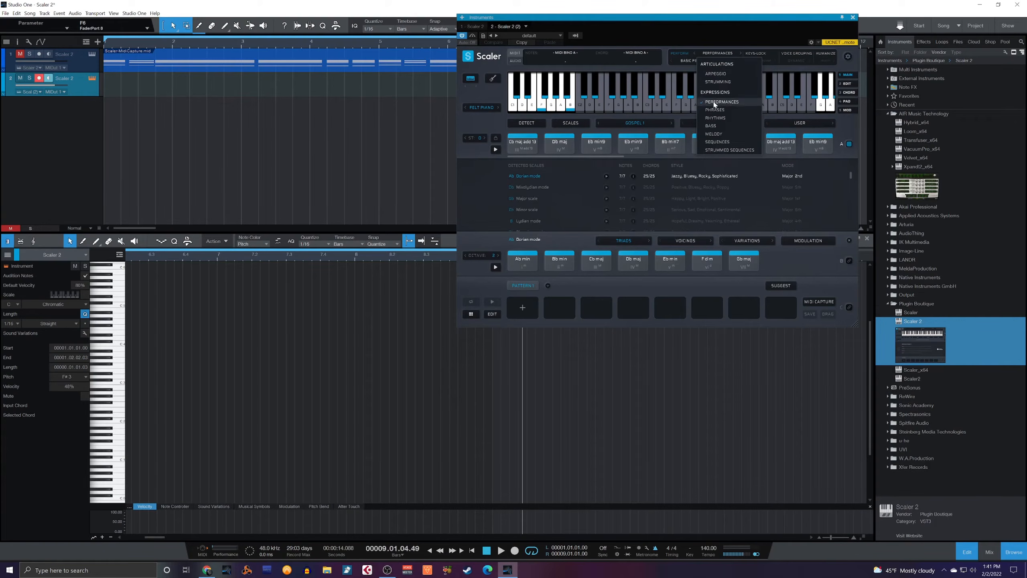
{"action": "left_click", "coordinate": [666, 59]}
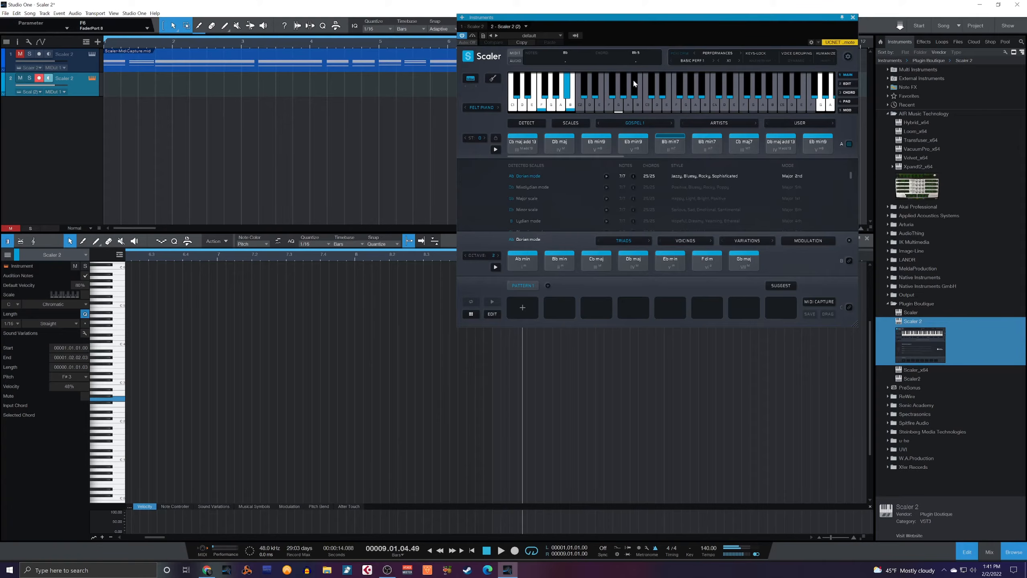
Set the internal sound to Wide Pluck and transpose the Gospel 1 chord set up 12 semitones.
{"action": "left_click", "coordinate": [487, 106]}
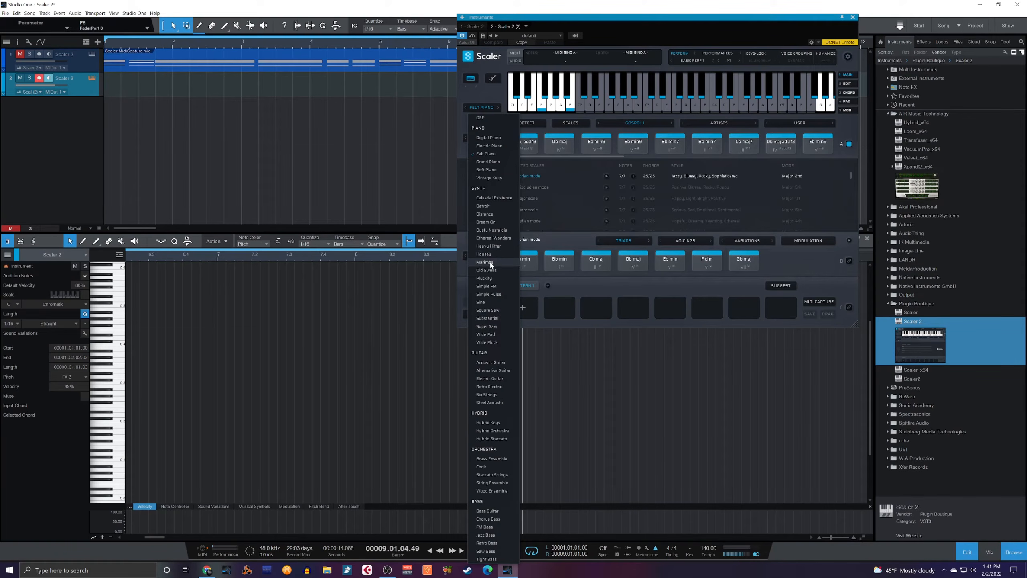
{"action": "left_click", "coordinate": [486, 278]}
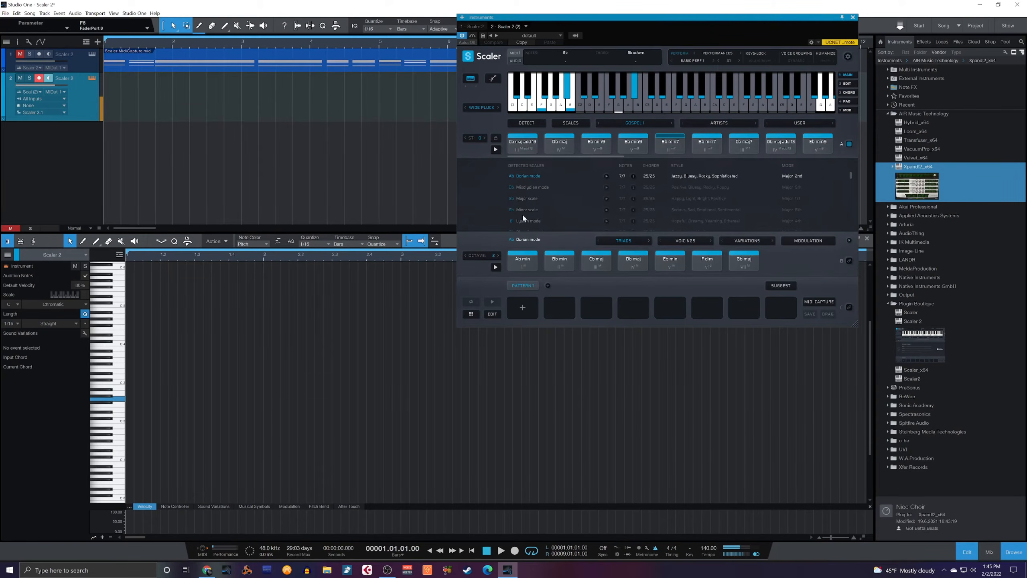
{"action": "left_click", "coordinate": [478, 137]}
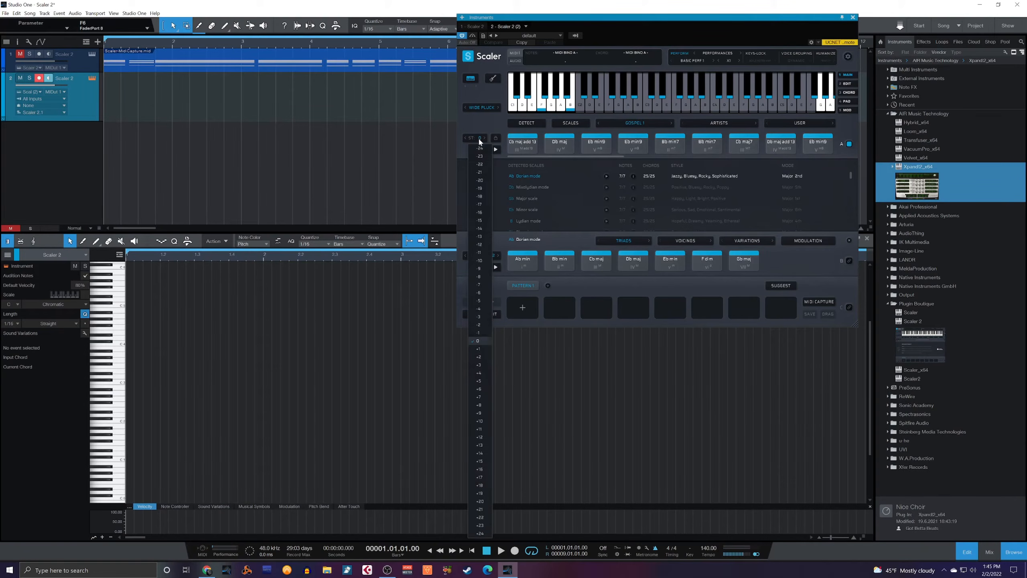
{"action": "left_click", "coordinate": [481, 437]}
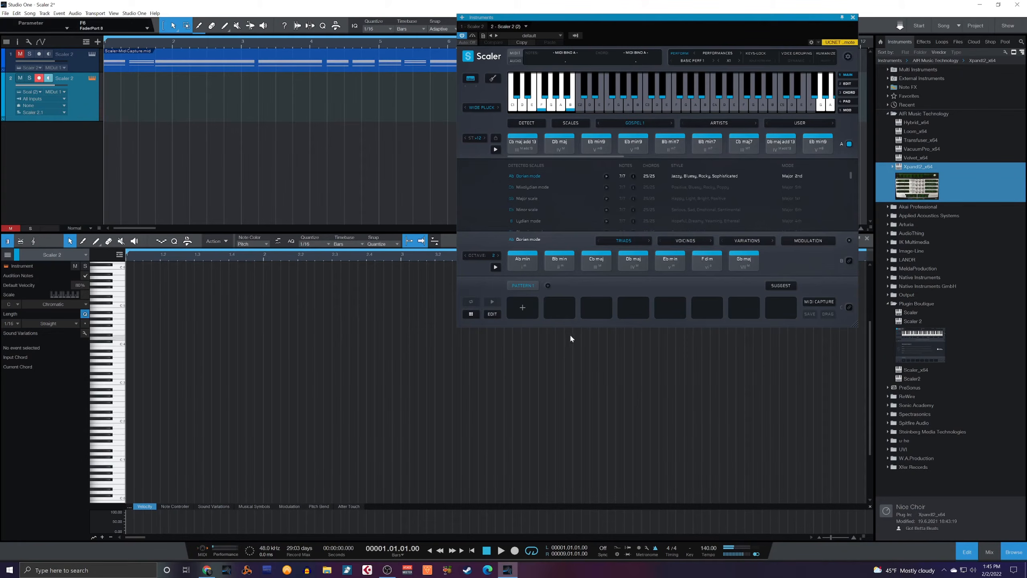
{"action": "left_click", "coordinate": [656, 260]}
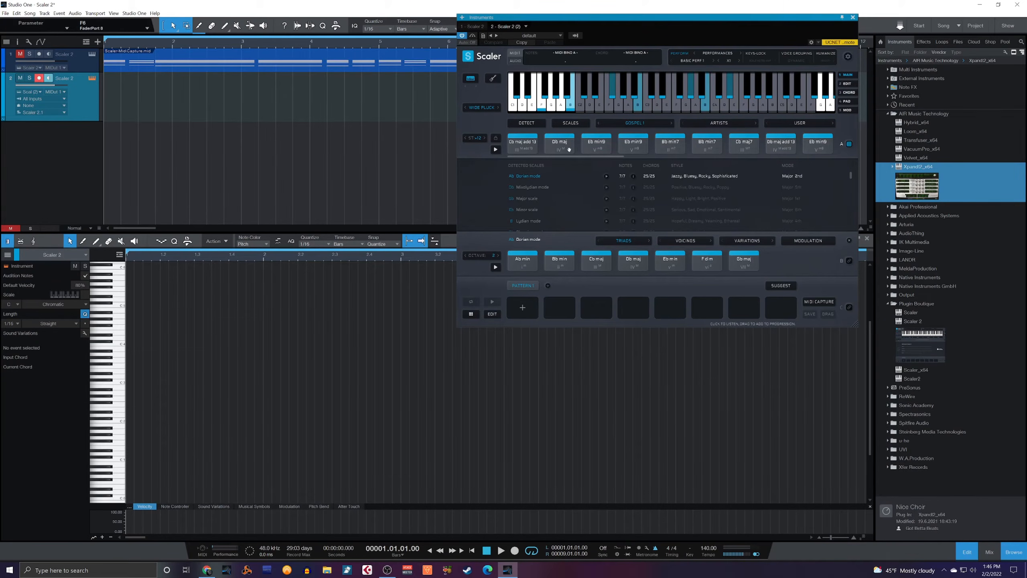
Build the pattern from Eb min9, Bb min7, Cb maj7 and the second major add 13 chord, with a rest between chords.
{"action": "left_click_drag", "start_coordinate": [622, 148], "coordinate": [526, 308]}
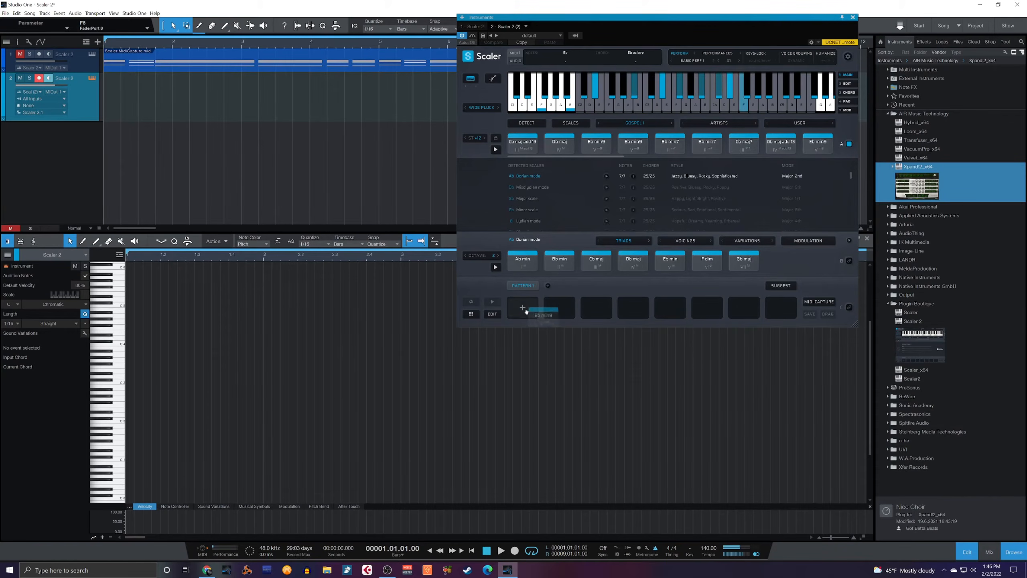
{"action": "left_click", "coordinate": [671, 145]}
{"action": "left_click_drag", "start_coordinate": [672, 146], "coordinate": [583, 304]}
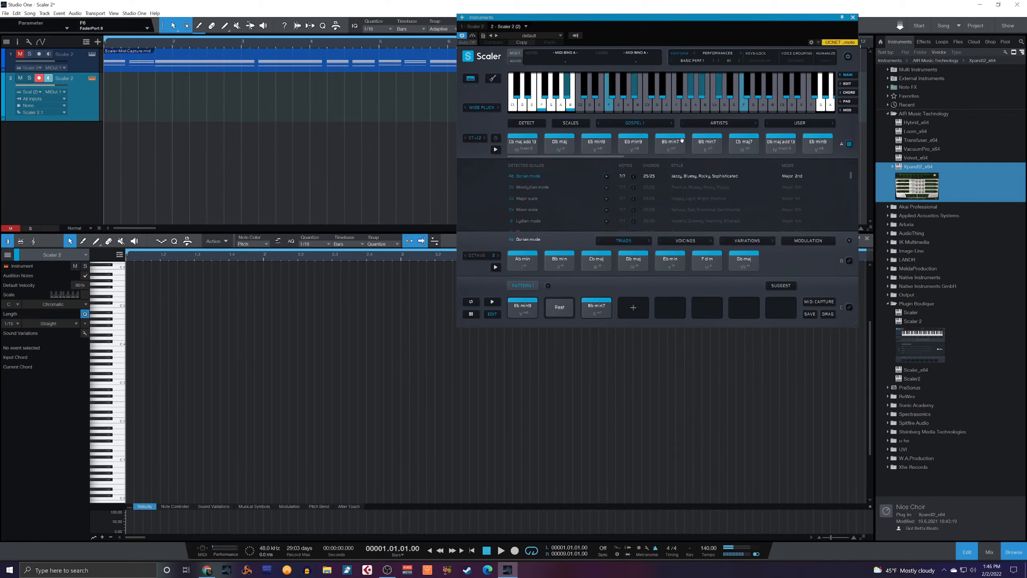
{"action": "left_click_drag", "start_coordinate": [743, 143], "coordinate": [671, 308]}
{"action": "left_click_drag", "start_coordinate": [781, 152], "coordinate": [745, 303]}
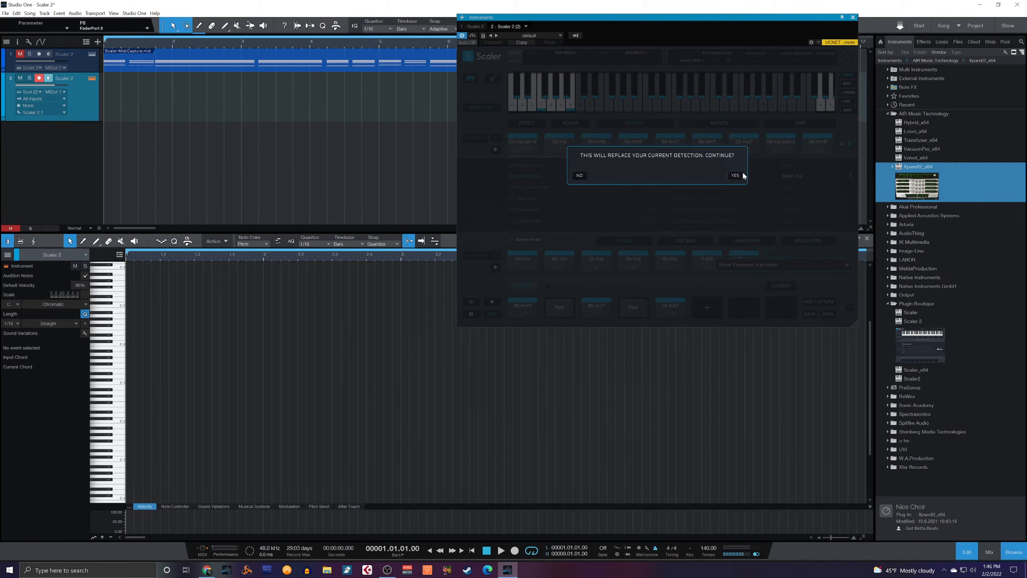
{"action": "left_click", "coordinate": [579, 175]}
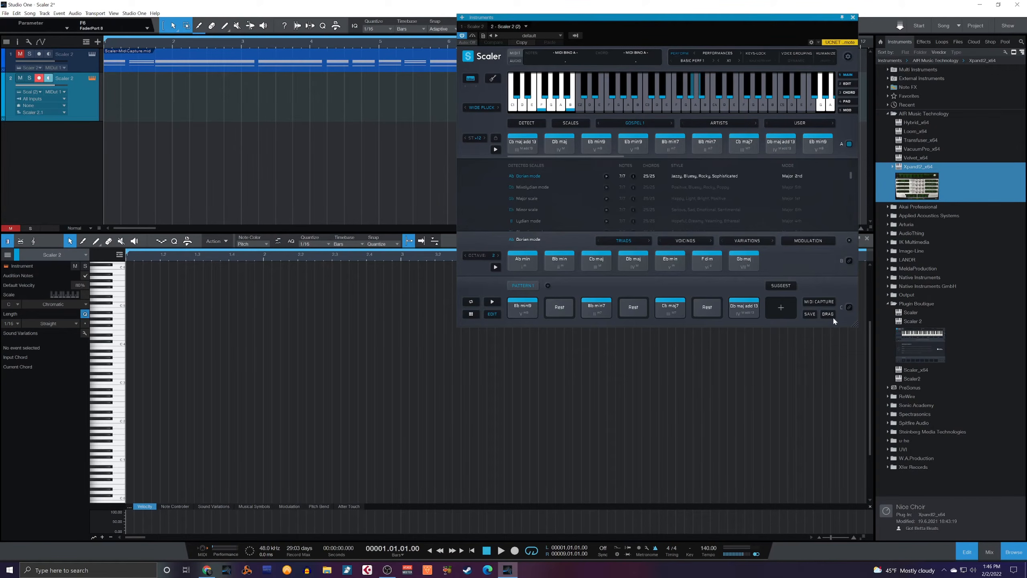
Place the chord pattern as a MIDI clip at bar 1 of the second Scaler 2 track and play it.
{"action": "left_click_drag", "start_coordinate": [821, 310], "coordinate": [117, 86]}
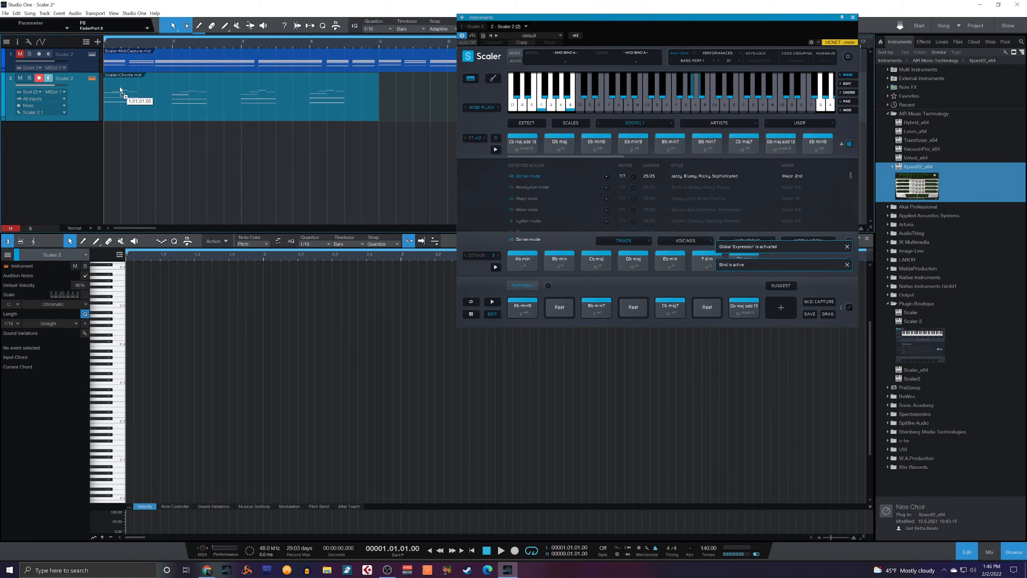
{"action": "left_click", "coordinate": [189, 313]}
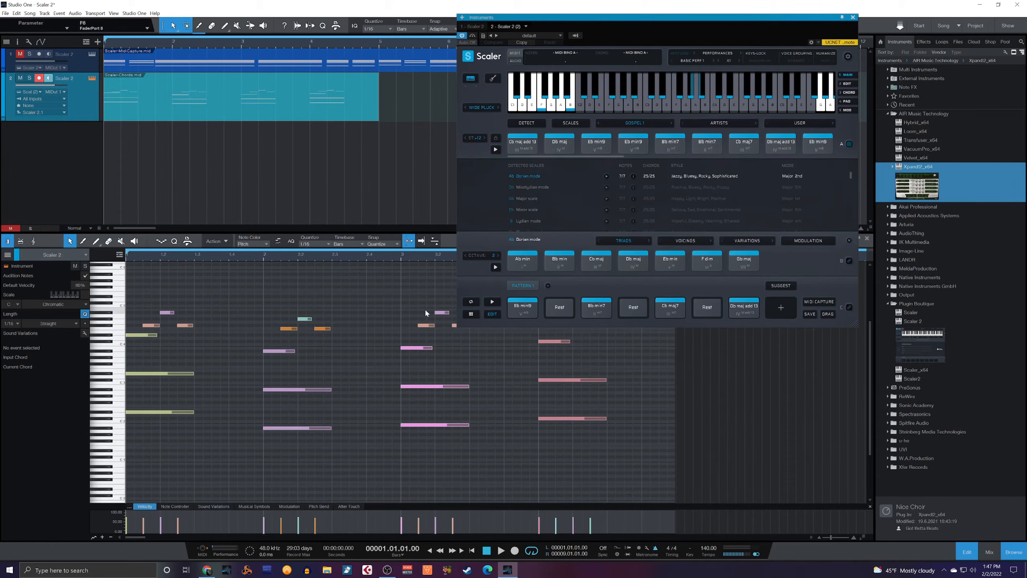
{"action": "key", "text": "space"}
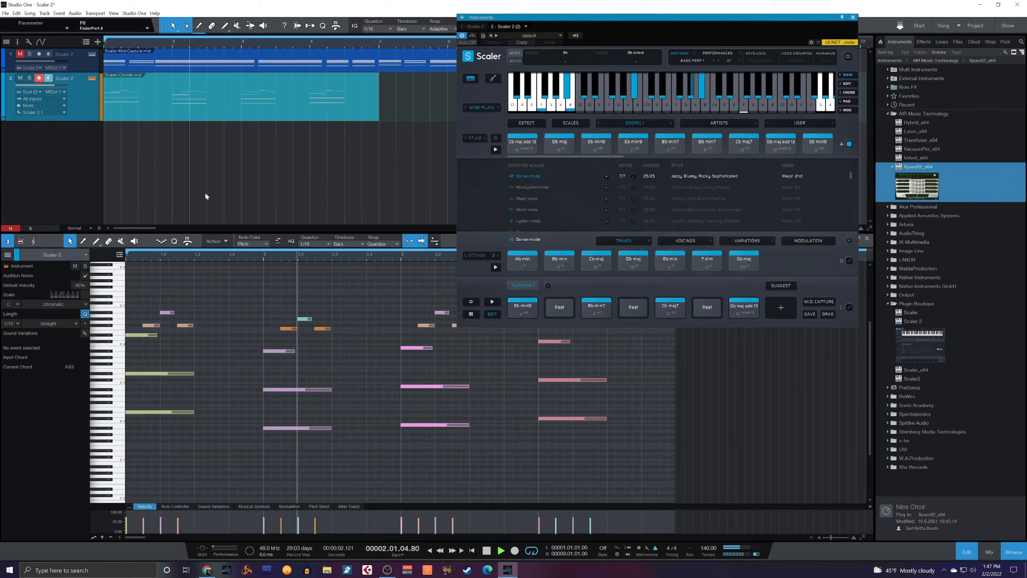
{"action": "key", "text": "space"}
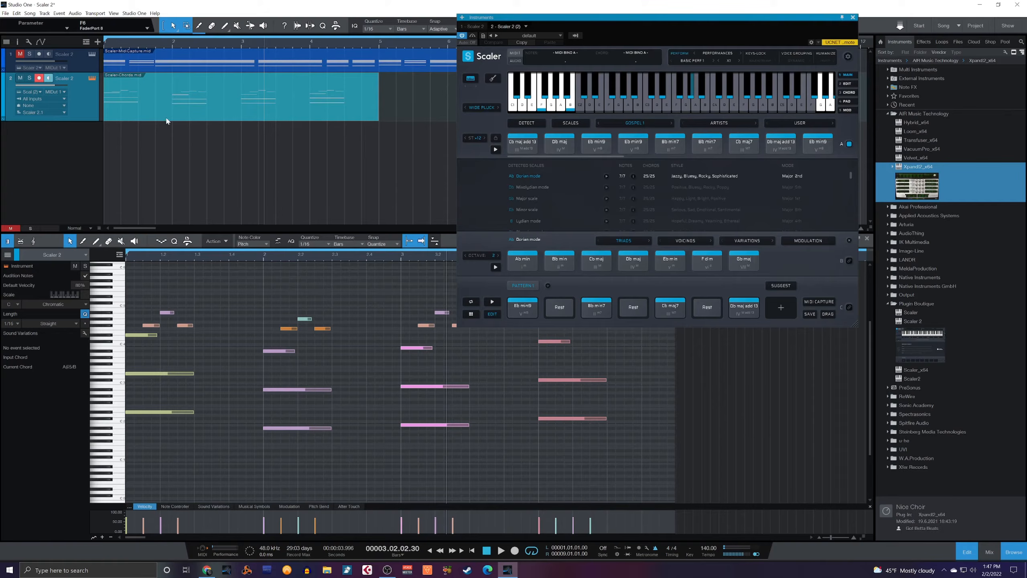
Add an Xpand!2 instrument on a new track and move the Scaler chords clip onto it.
{"action": "left_click_drag", "start_coordinate": [914, 186], "coordinate": [122, 155]}
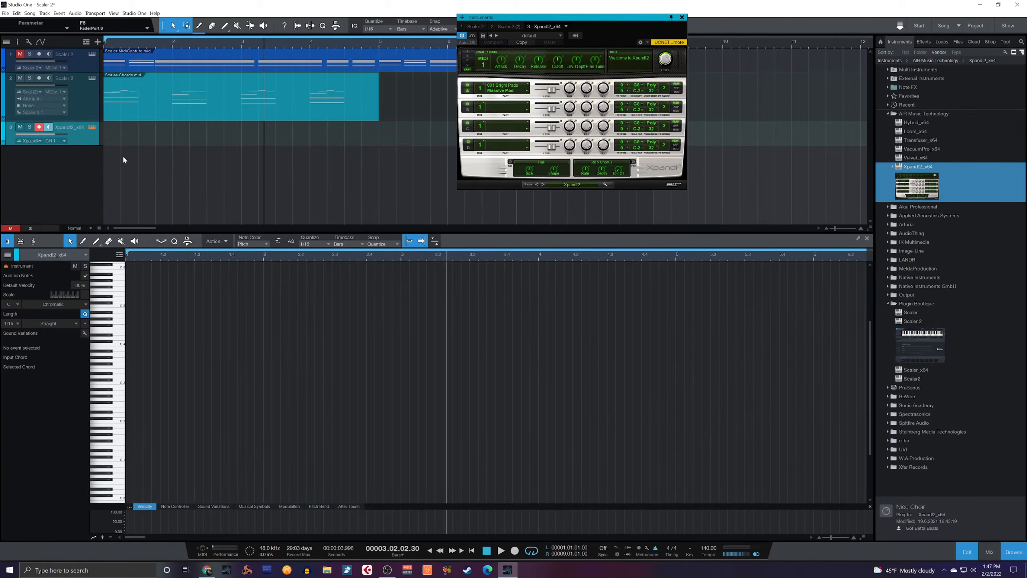
{"action": "left_click_drag", "start_coordinate": [153, 103], "coordinate": [150, 128]}
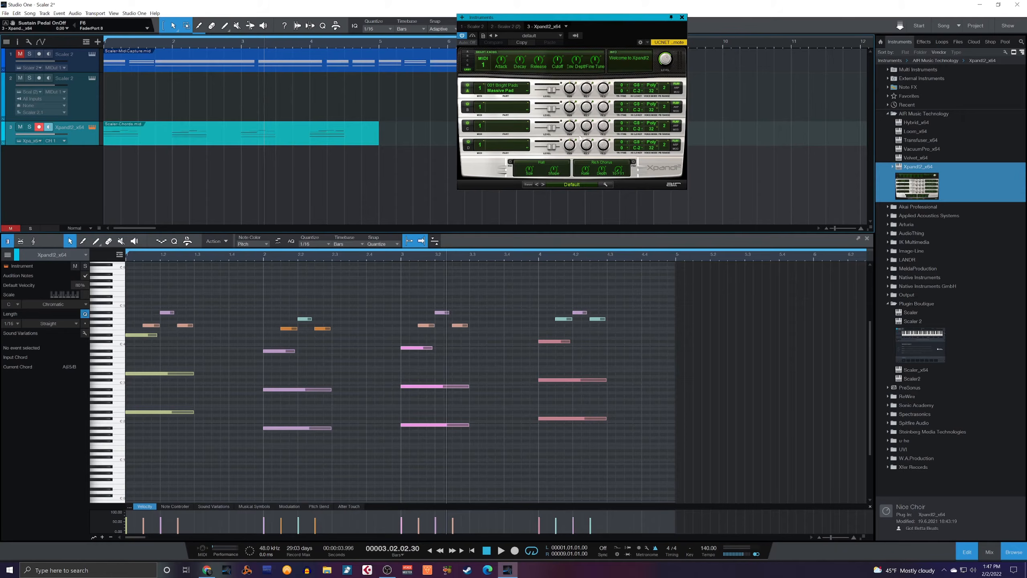
Load the 26 Rich Music Box preset from the Mallets category in Xpand!2 and play the chords clip.
{"action": "left_click", "coordinate": [568, 187]}
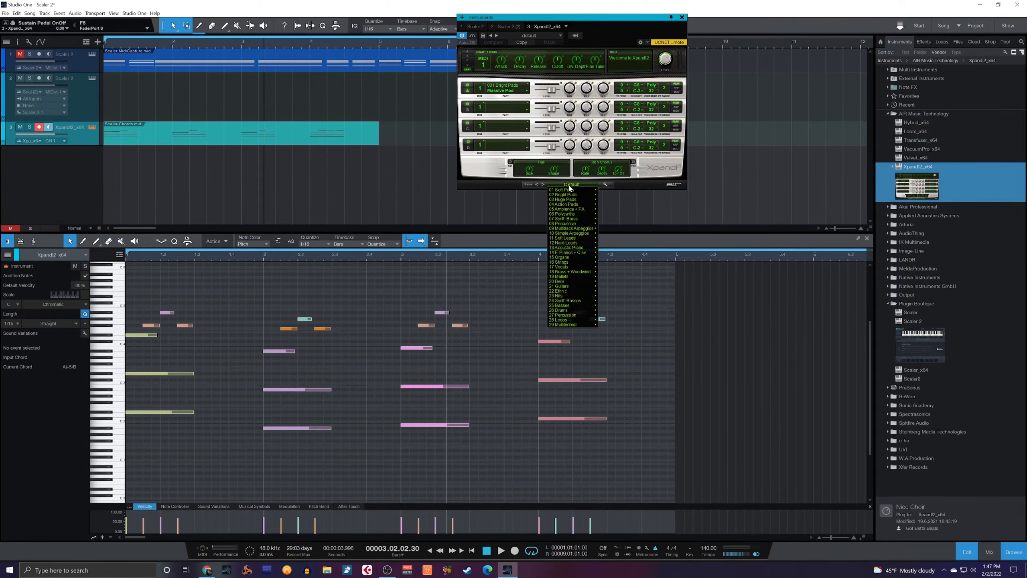
{"action": "mouse_move", "coordinate": [564, 270]}
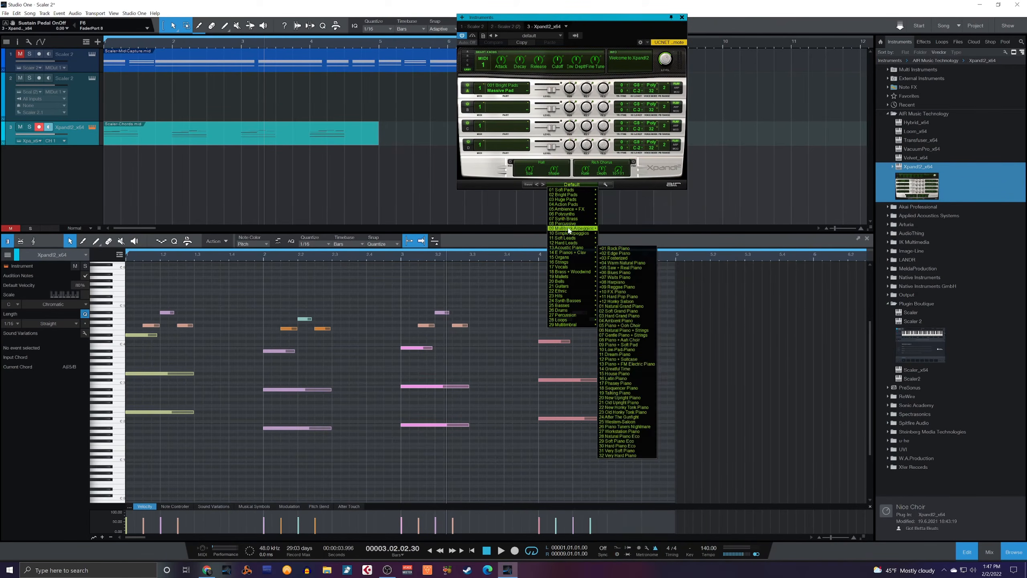
{"action": "mouse_move", "coordinate": [566, 236]}
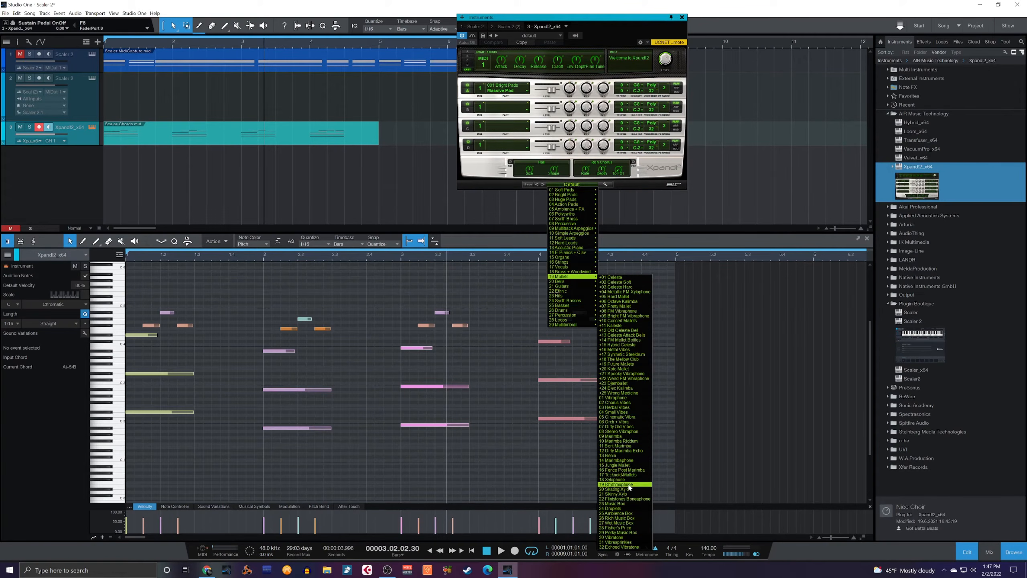
{"action": "left_click", "coordinate": [616, 518]}
{"action": "key", "text": "space"}
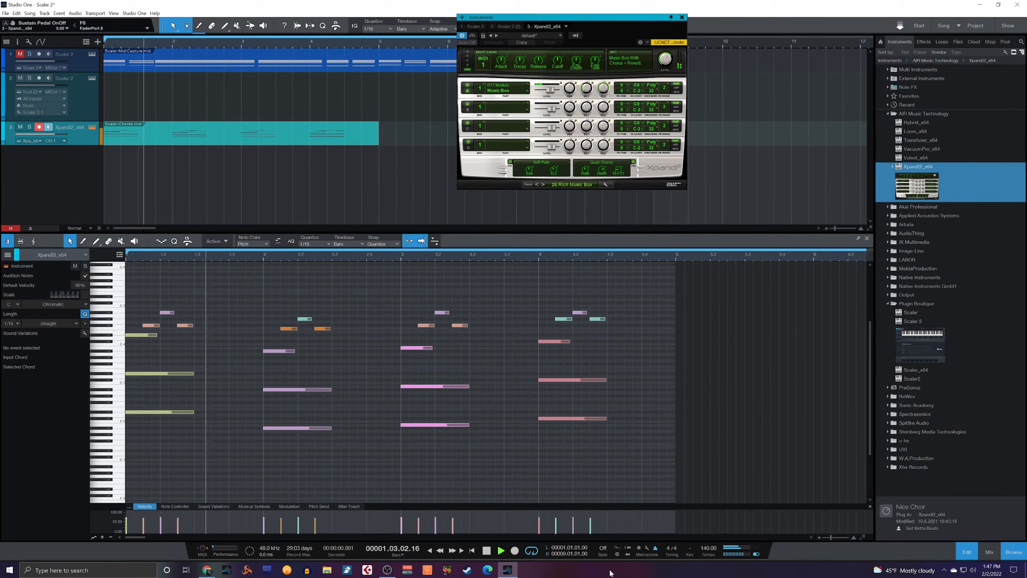
{"action": "key", "text": "space"}
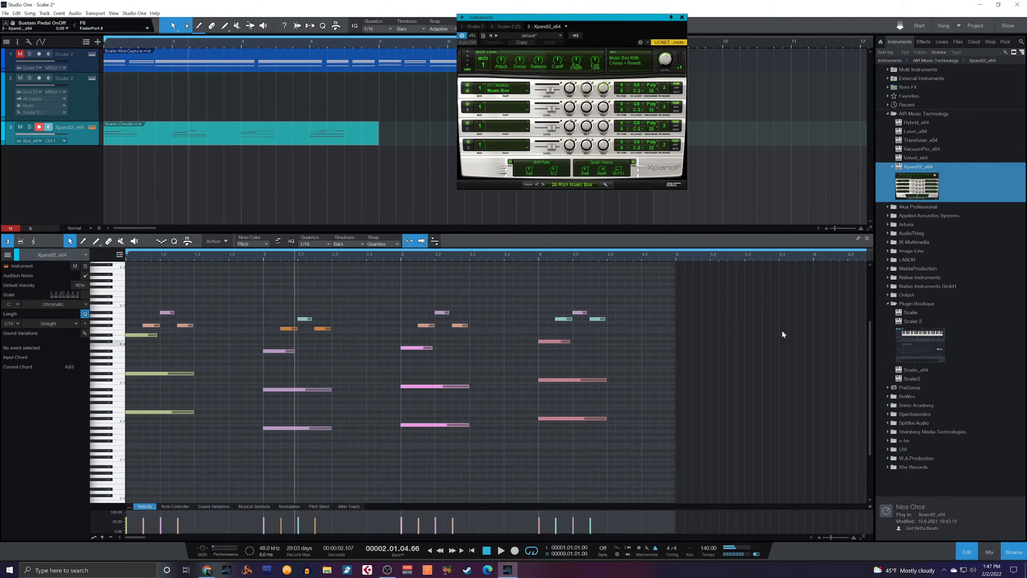
Duplicate all notes of the chords clip into the second half of each bar and play the result from the start.
{"action": "left_click_drag", "start_coordinate": [642, 305], "coordinate": [33, 467]}
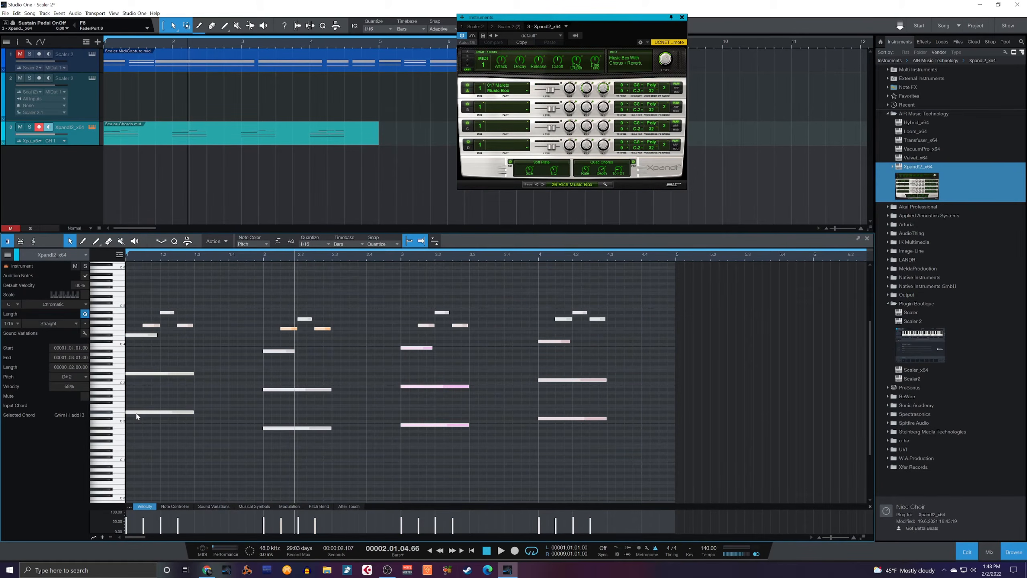
{"action": "left_click_drag", "start_coordinate": [137, 416], "coordinate": [212, 406]}
{"action": "left_click", "coordinate": [211, 406]}
{"action": "key", "text": "Home"}
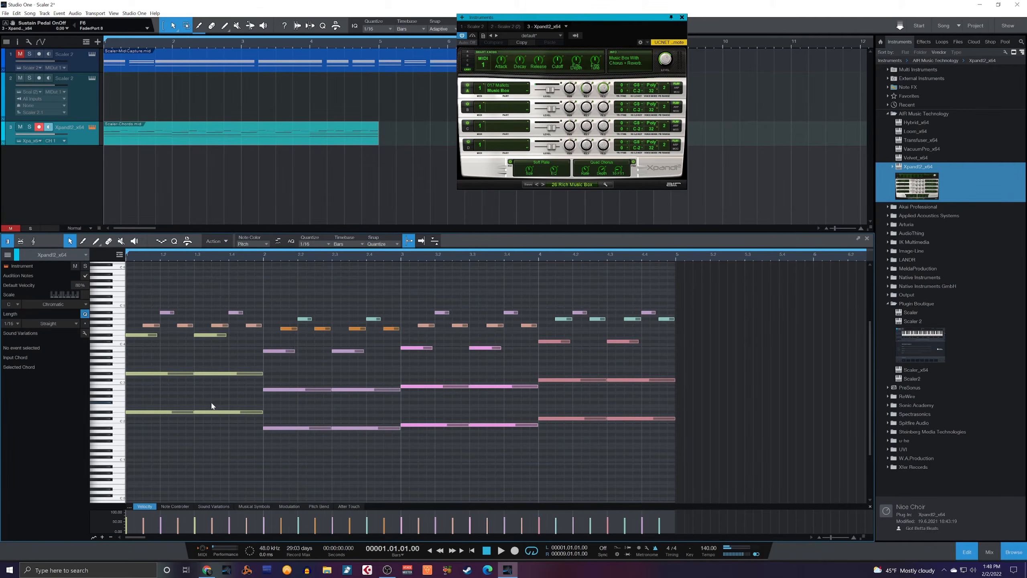
{"action": "key", "text": "space"}
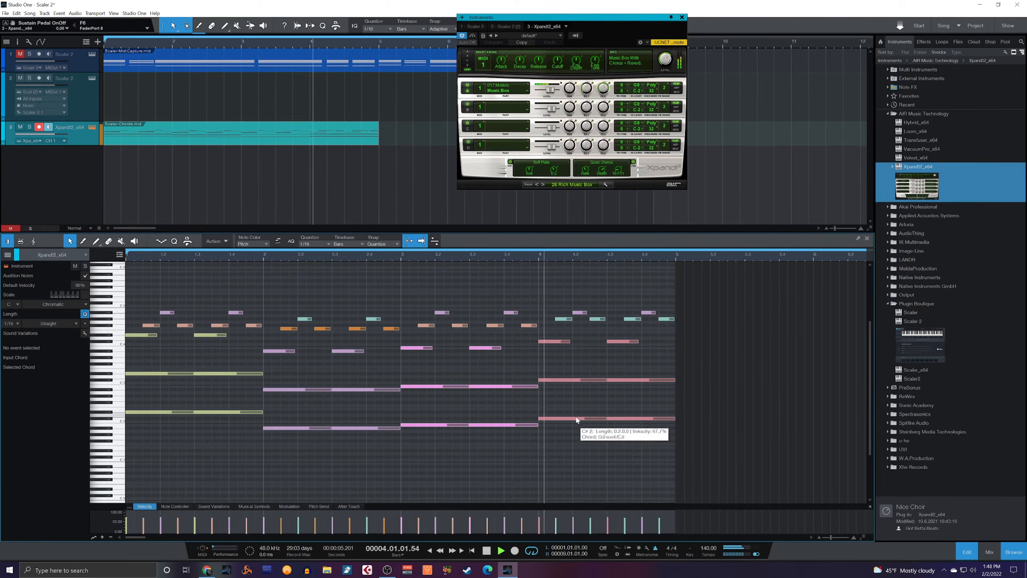
{"action": "key", "text": "space"}
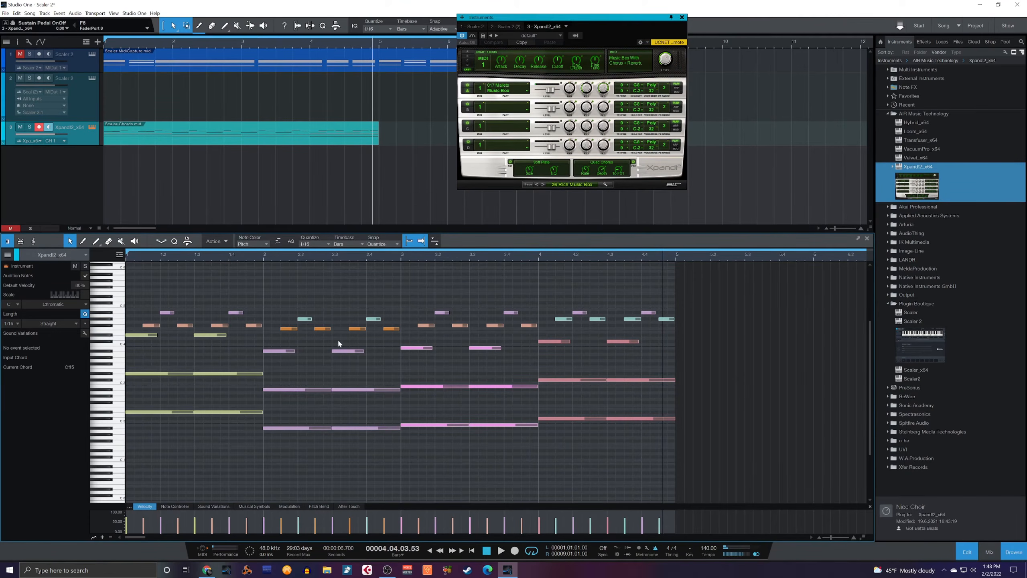
{"action": "key", "text": "Home"}
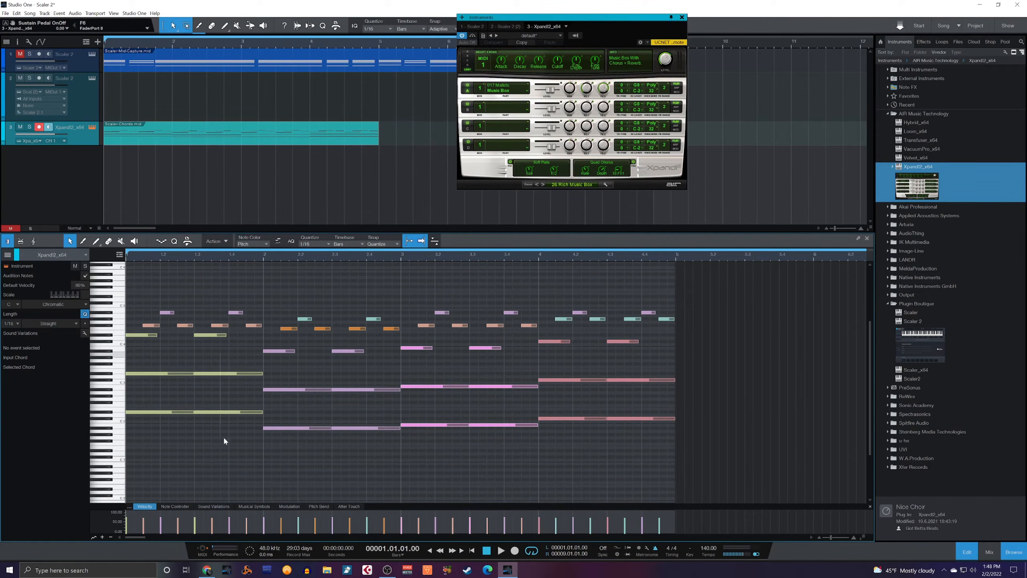
Delete the duplicated long bass notes in the second half of all four bars.
{"action": "left_click_drag", "start_coordinate": [224, 436], "coordinate": [232, 448]}
{"action": "key", "text": "Delete"}
{"action": "left_click_drag", "start_coordinate": [366, 376], "coordinate": [383, 443]}
{"action": "key", "text": "Delete"}
{"action": "left_click_drag", "start_coordinate": [497, 373], "coordinate": [510, 446]}
{"action": "key", "text": "Delete"}
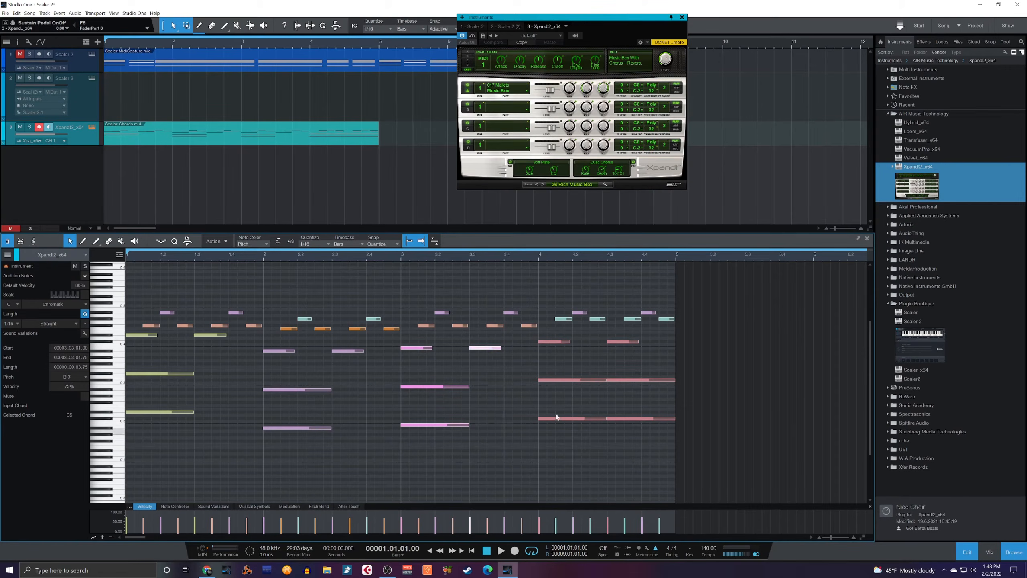
{"action": "left_click_drag", "start_coordinate": [642, 365], "coordinate": [639, 437]}
{"action": "key", "text": "Delete"}
Lengthen both rows of remaining bass notes to a full bar each and play the clip.
{"action": "left_click_drag", "start_coordinate": [711, 358], "coordinate": [133, 471]}
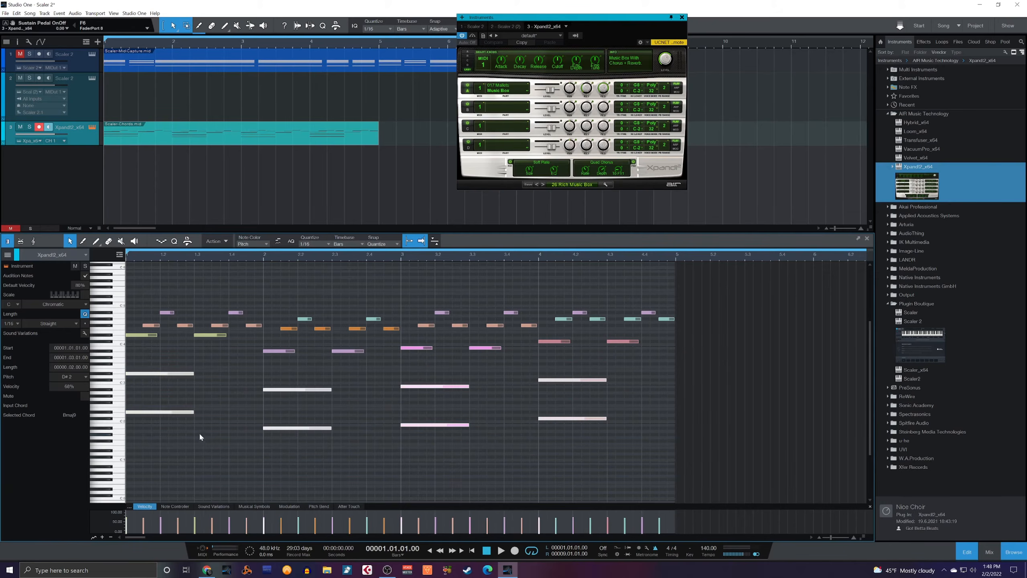
{"action": "left_click_drag", "start_coordinate": [194, 413], "coordinate": [265, 413]}
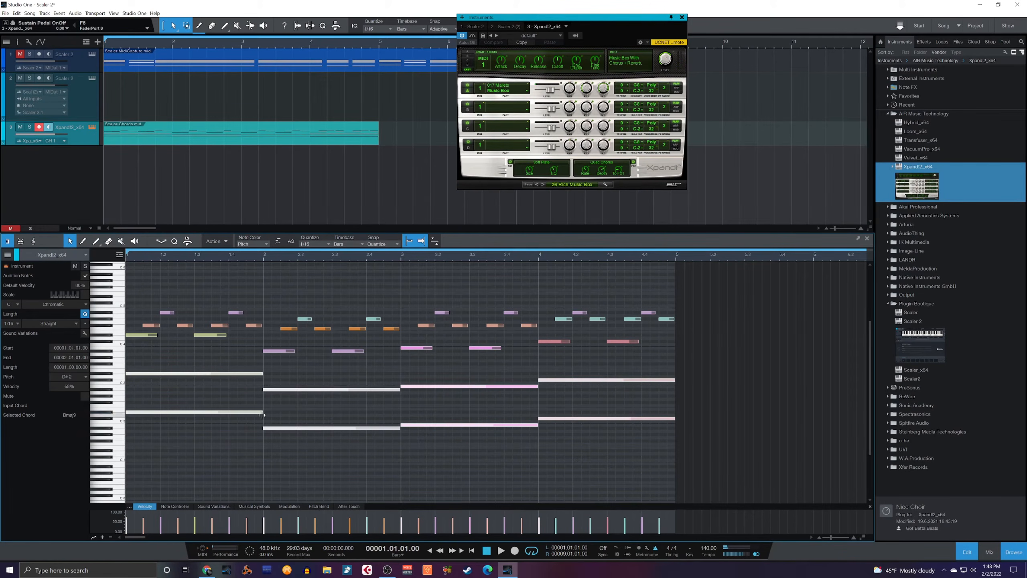
{"action": "left_click", "coordinate": [289, 411]}
{"action": "key", "text": "space"}
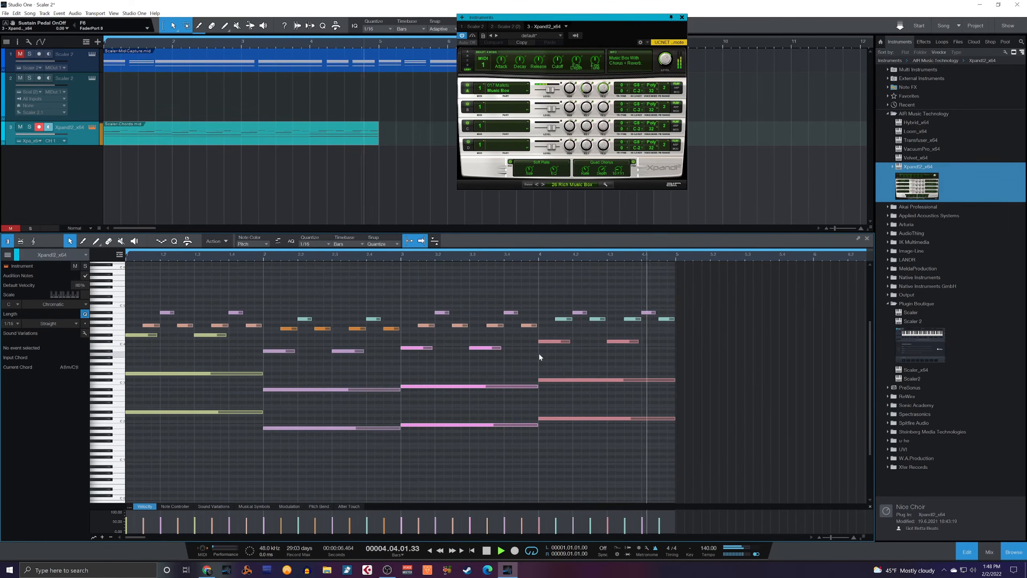
{"action": "key", "text": "space"}
{"action": "key", "text": "space"}
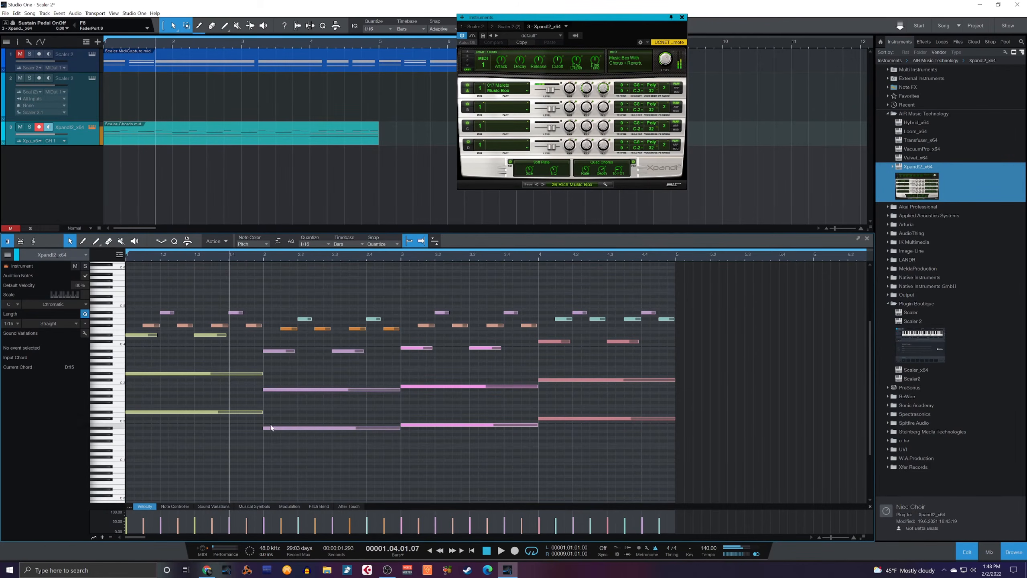
Remove the lower row of bass notes across all four bars, keeping only the upper octave row.
{"action": "left_click_drag", "start_coordinate": [632, 459], "coordinate": [157, 410]}
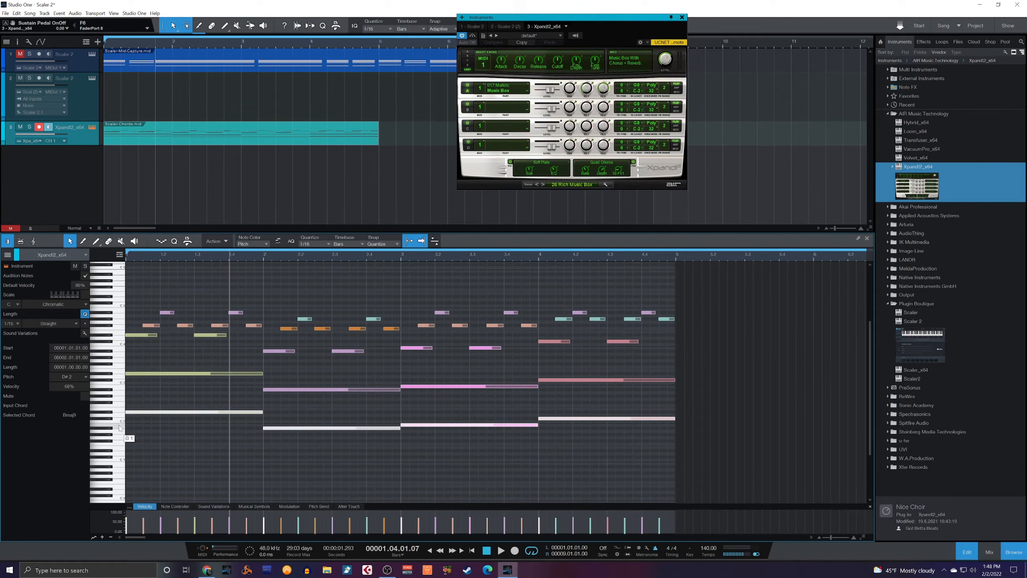
{"action": "key", "text": "shift+Up"}
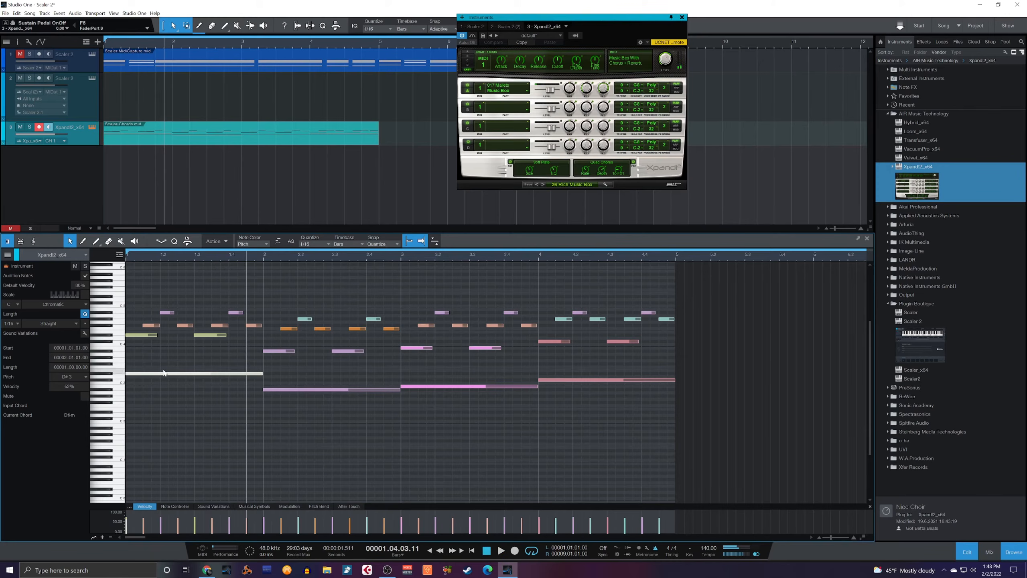
{"action": "right_click", "coordinate": [196, 144]}
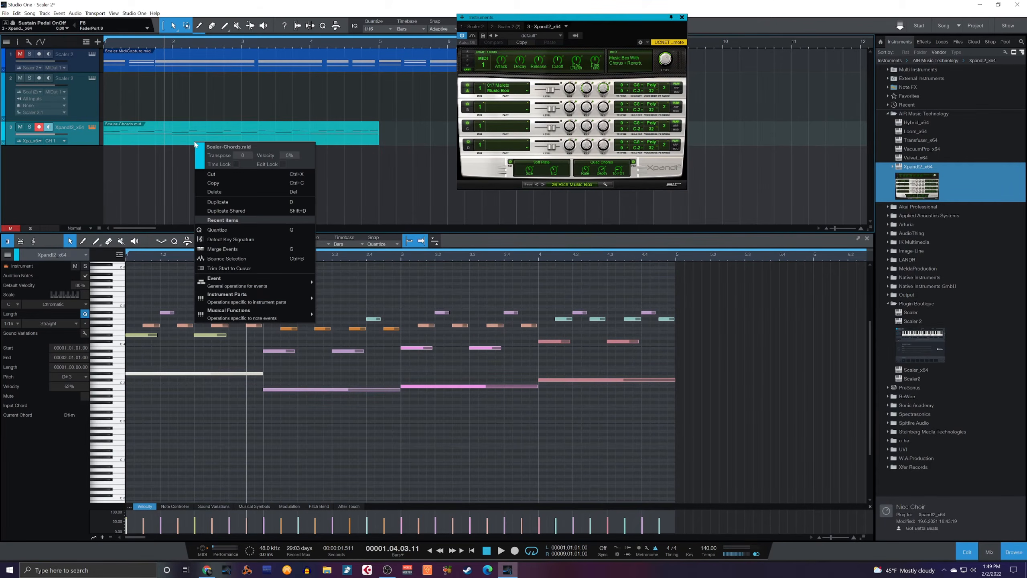
Show the second Scaler 2 instance to check its scale, and enable the A# Dorian scale in the note editor.
{"action": "left_click", "coordinate": [92, 79]}
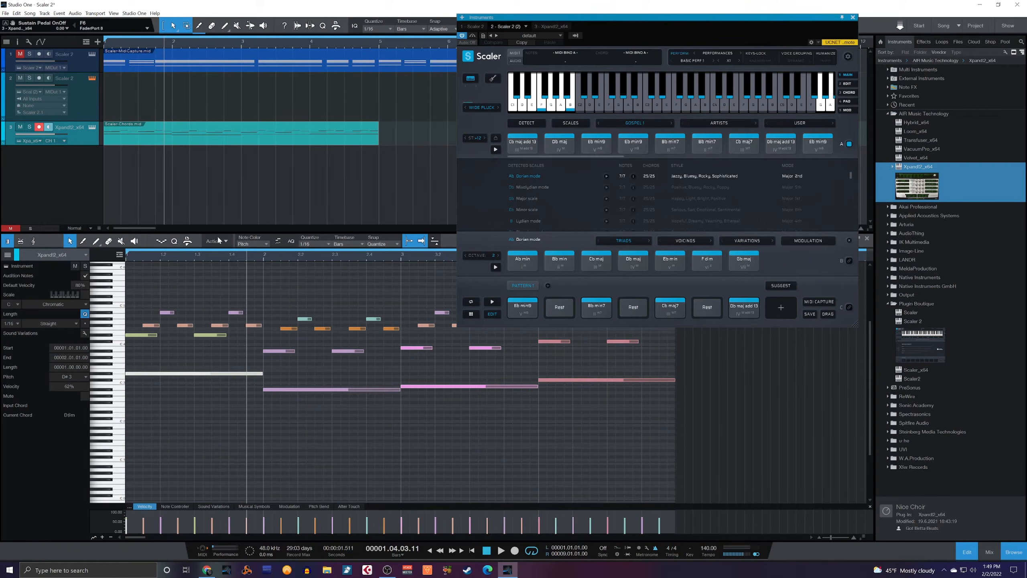
{"action": "left_click", "coordinate": [45, 305]}
{"action": "left_click", "coordinate": [41, 385]}
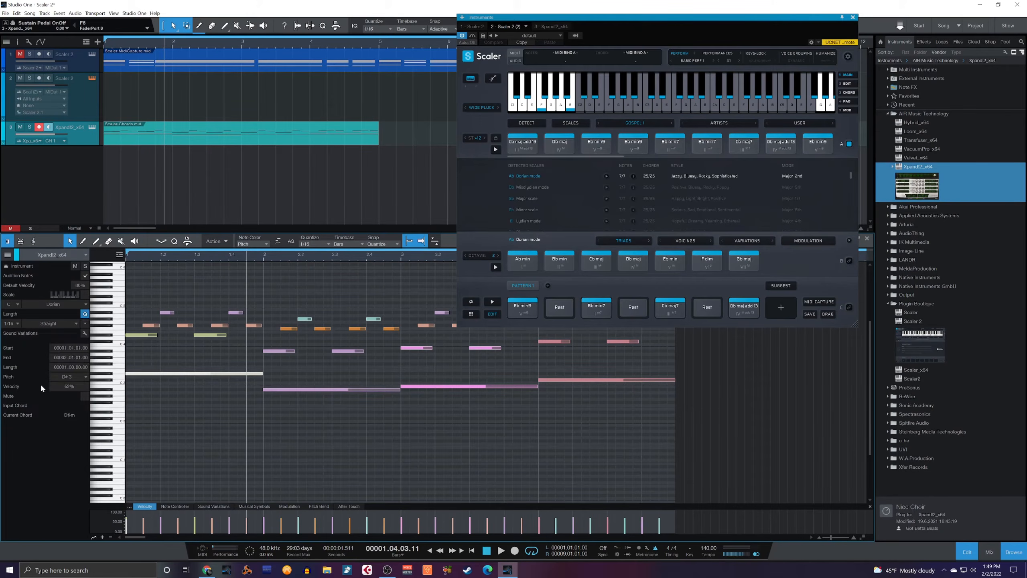
{"action": "left_click", "coordinate": [8, 303]}
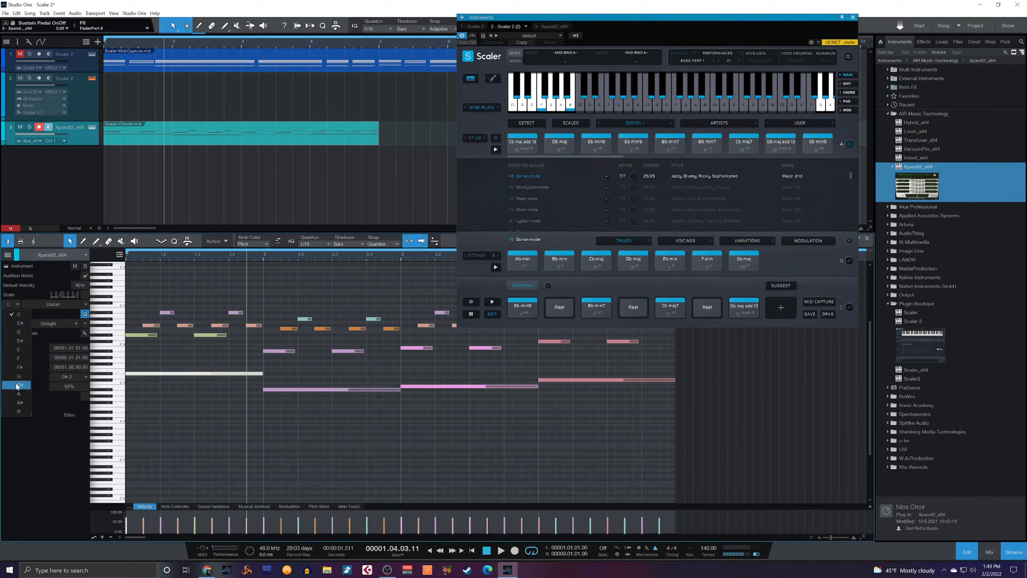
{"action": "left_click", "coordinate": [18, 402]}
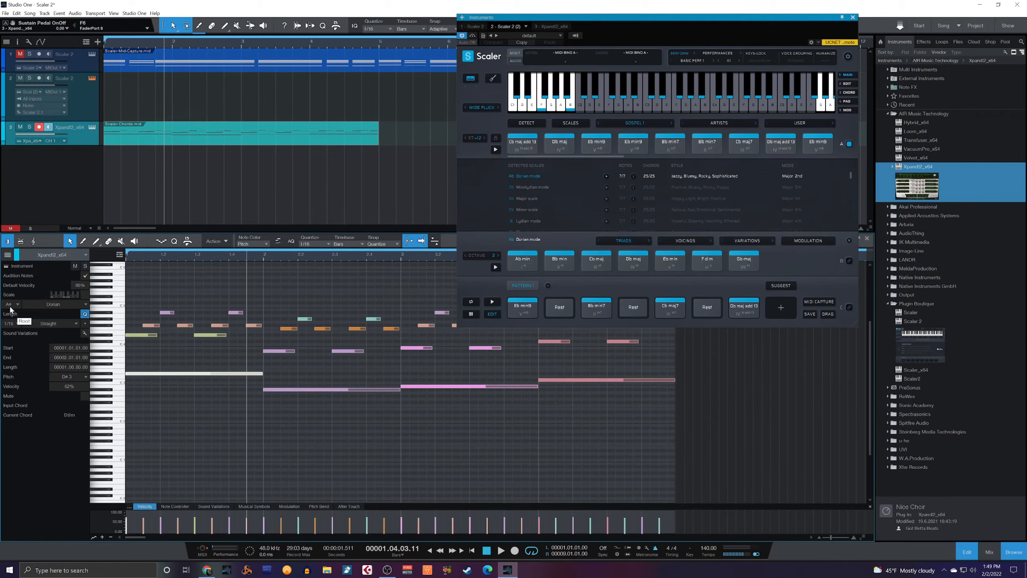
{"action": "left_click", "coordinate": [11, 307]}
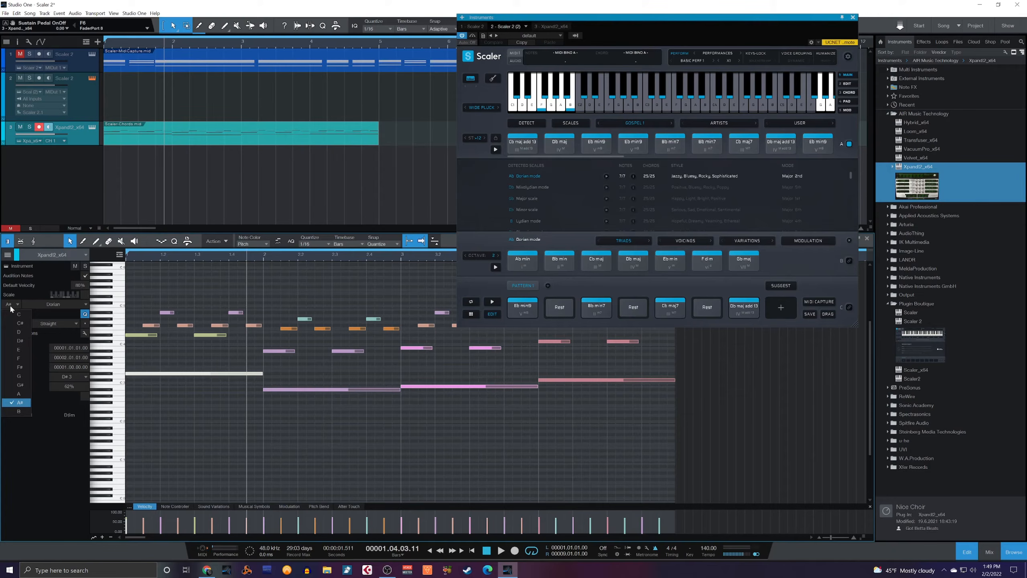
{"action": "left_click", "coordinate": [71, 320]}
{"action": "left_click", "coordinate": [86, 295]}
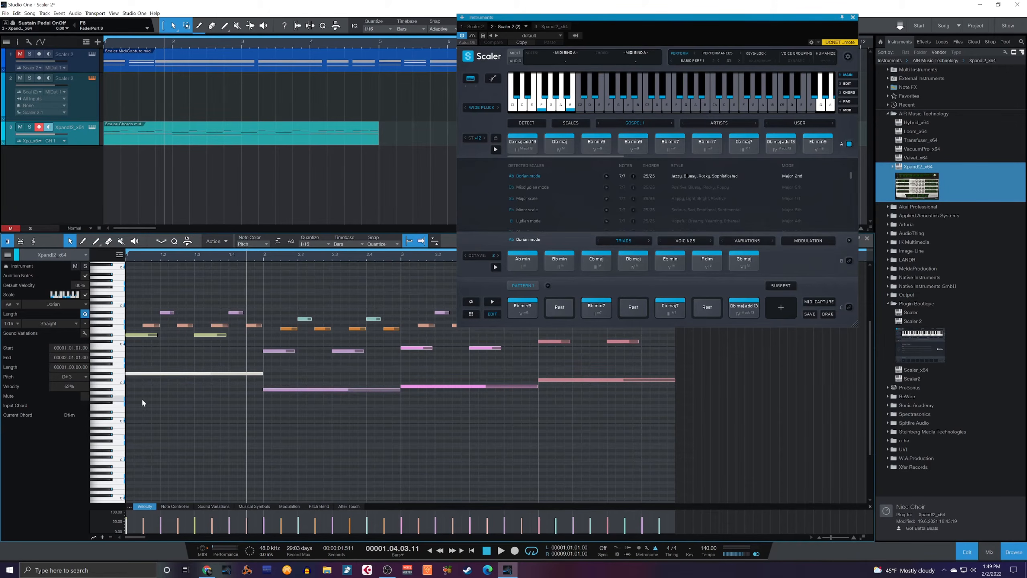
Shorten bar 1's bass note to three beats, add an A#2 note on beat 4, and play the clip.
{"action": "key", "text": "space"}
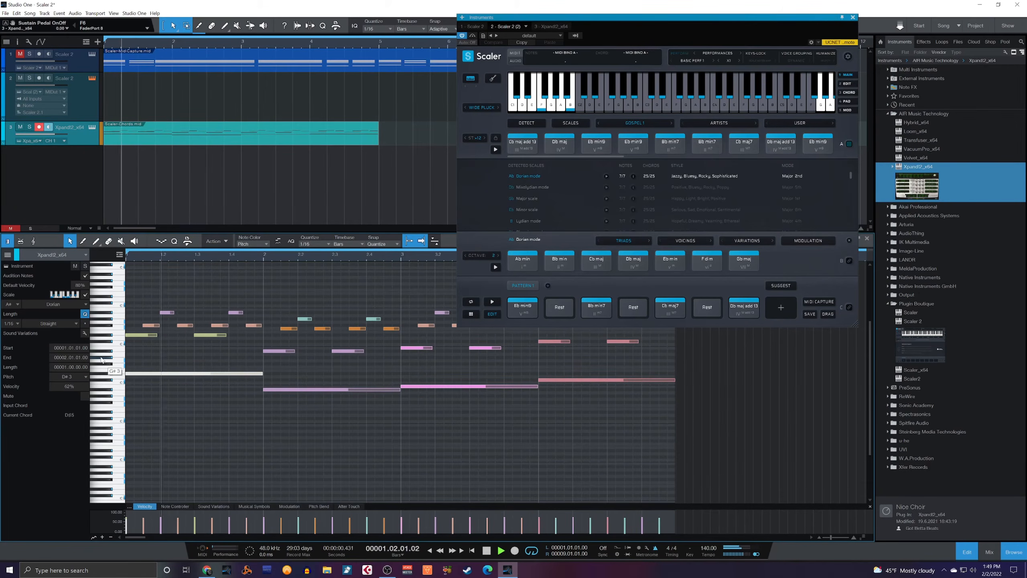
{"action": "key", "text": "space"}
{"action": "key", "text": "space"}
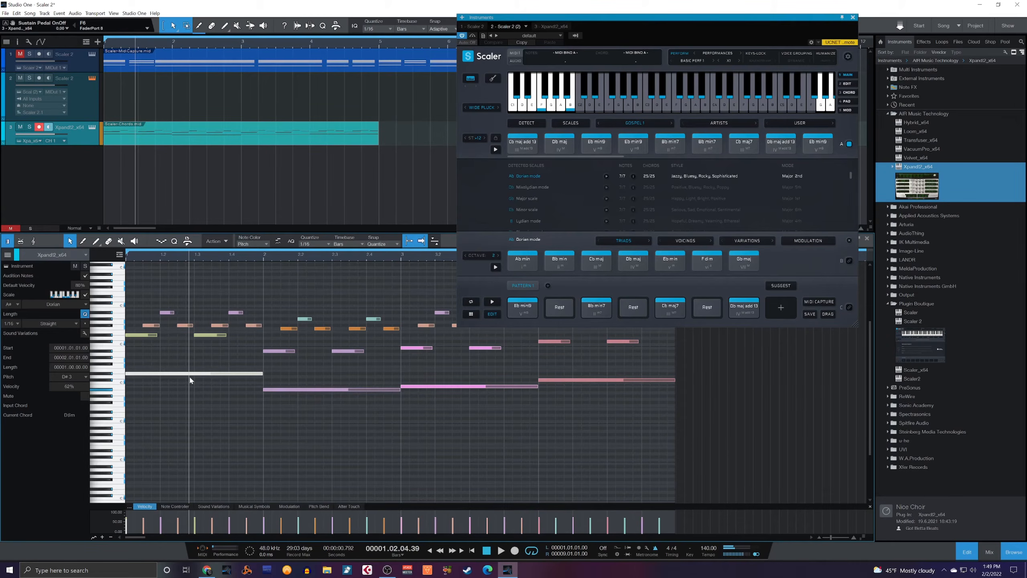
{"action": "mouse_move", "coordinate": [262, 373]}
{"action": "left_mouse_down"}
{"action": "mouse_move", "coordinate": [188, 374]}
{"action": "mouse_move", "coordinate": [198, 390]}
{"action": "mouse_move", "coordinate": [263, 390]}
{"action": "left_mouse_up"}
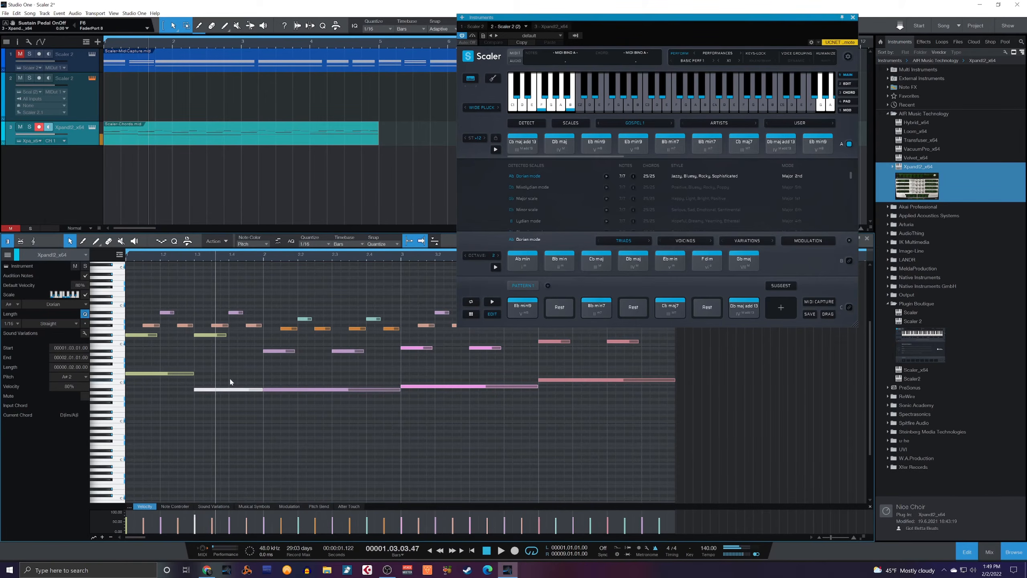
{"action": "left_click_drag", "start_coordinate": [229, 390], "coordinate": [263, 390]}
{"action": "left_click_drag", "start_coordinate": [192, 375], "coordinate": [229, 374]}
{"action": "key", "text": "space"}
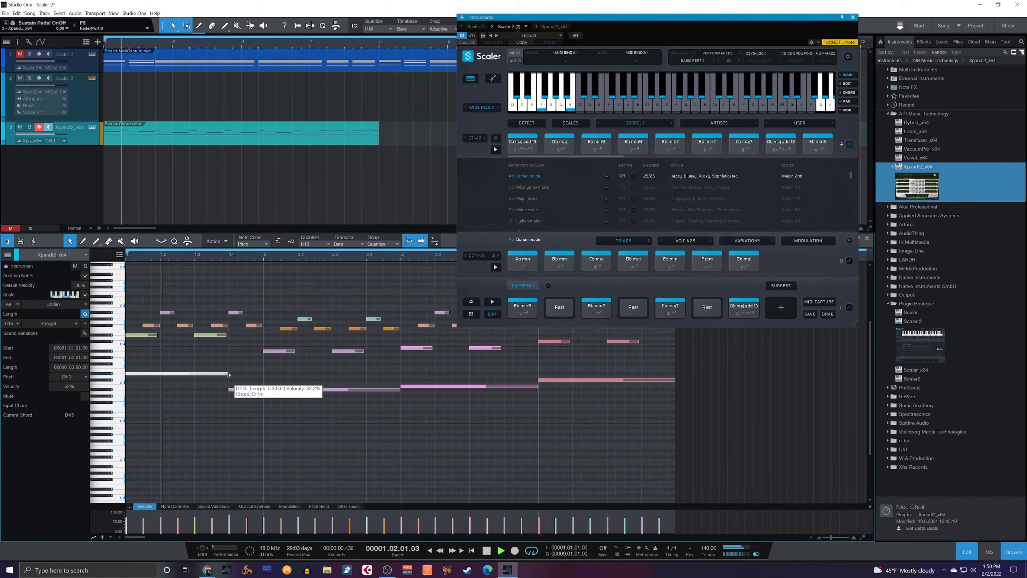
{"action": "key", "text": "space"}
Delete bar 2's bass note, extend the A#2 note from bar 1 to the end of bar 2, and play the clip.
{"action": "left_click", "coordinate": [292, 390]}
{"action": "key", "text": "Delete"}
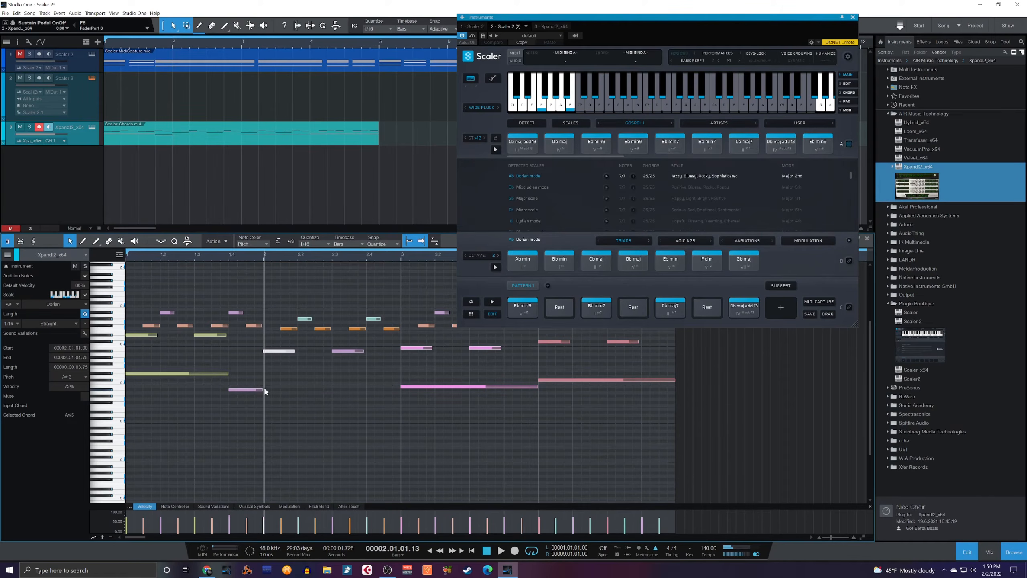
{"action": "left_click_drag", "start_coordinate": [265, 391], "coordinate": [328, 391]}
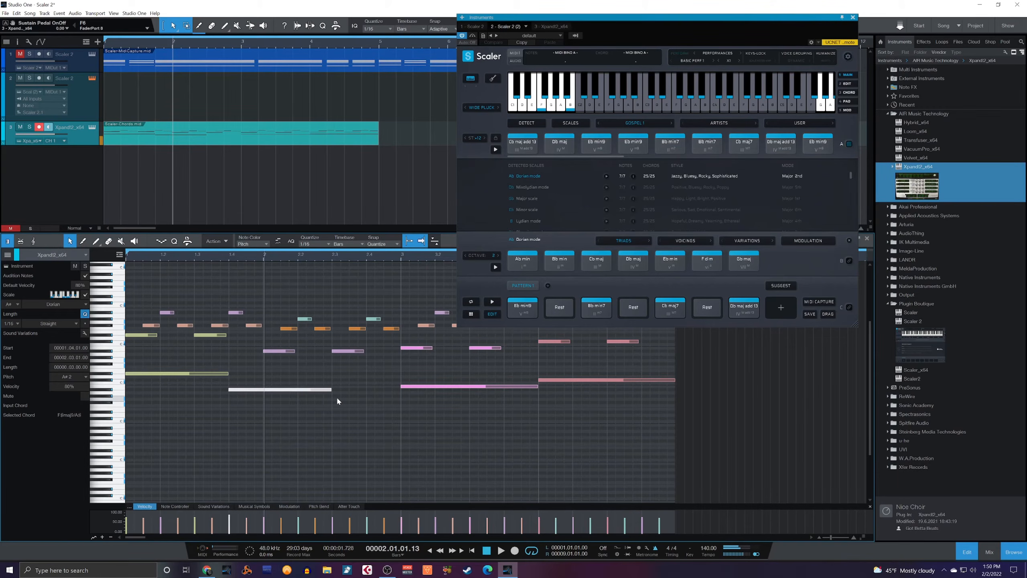
{"action": "key", "text": "space"}
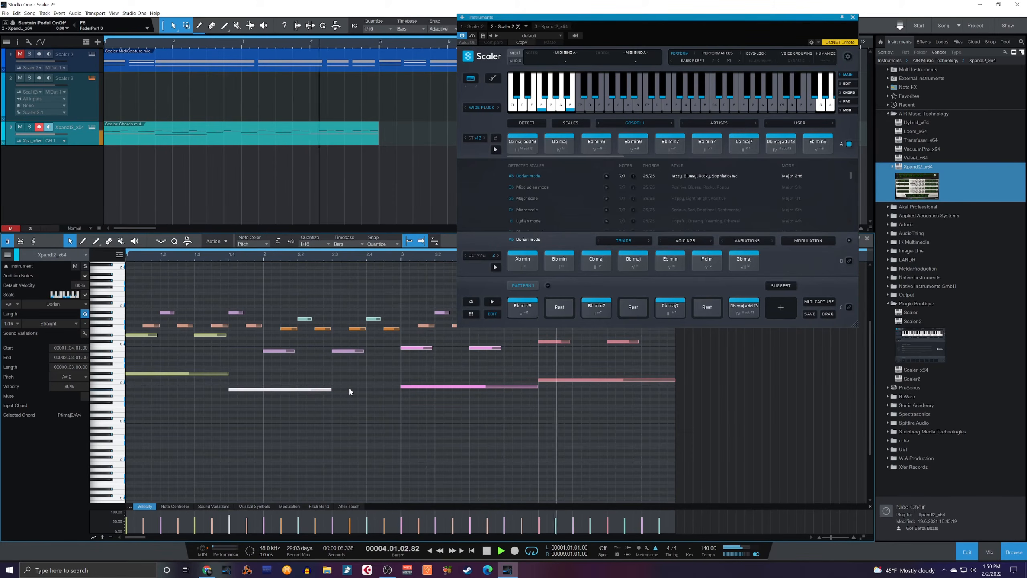
{"action": "left_click_drag", "start_coordinate": [331, 390], "coordinate": [399, 395]}
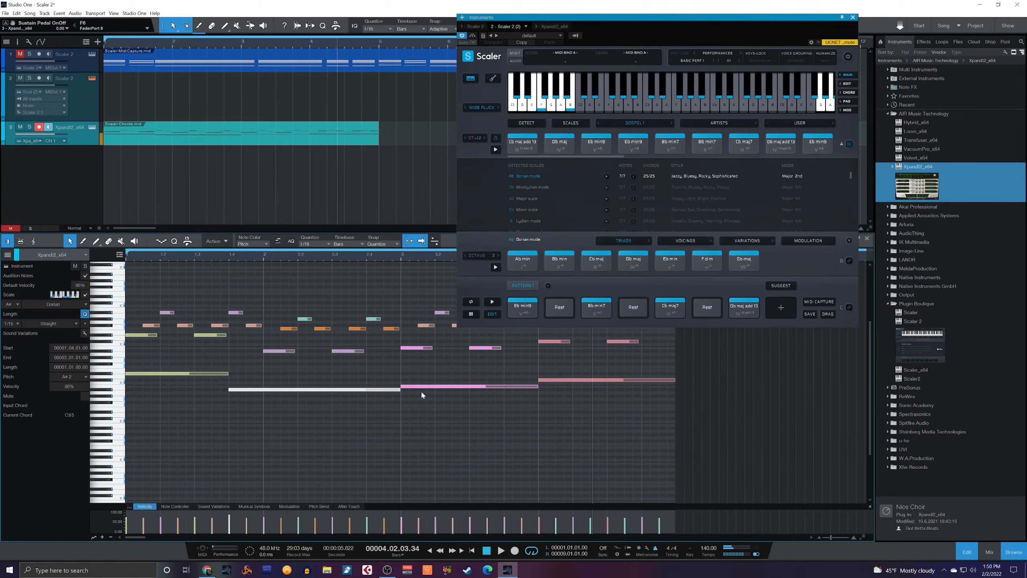
{"action": "left_click", "coordinate": [506, 415]}
{"action": "key", "text": "comma"}
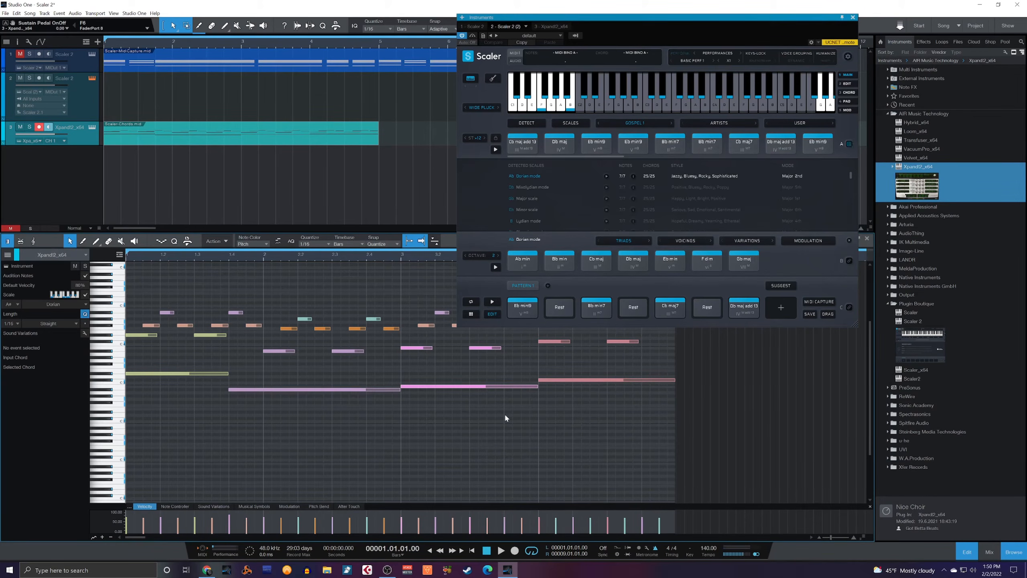
{"action": "key", "text": "space"}
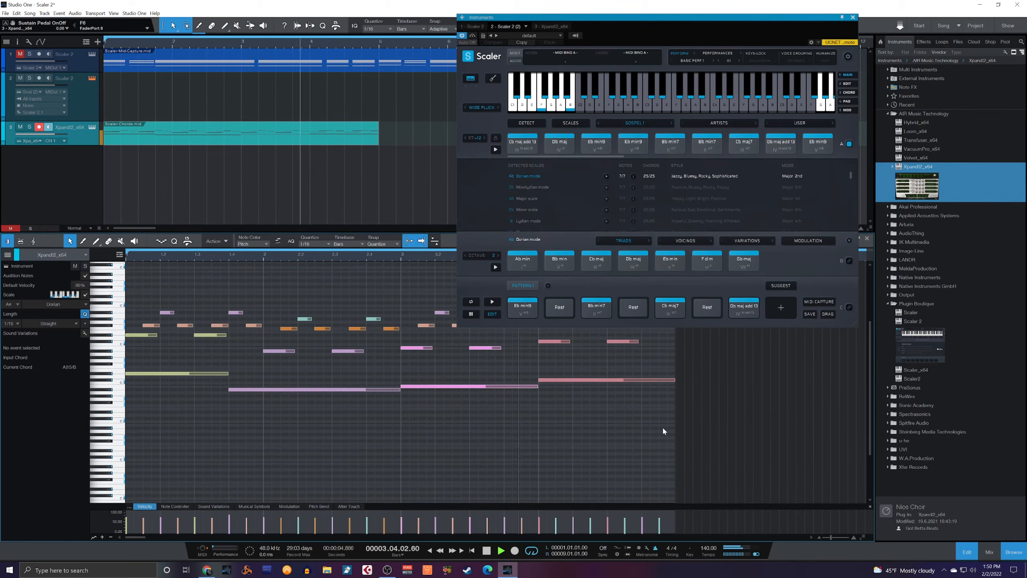
{"action": "key", "text": "space"}
Shorten bar 3's bass note to three beats and add a short A#2 note on beat 4.
{"action": "left_click", "coordinate": [610, 380]}
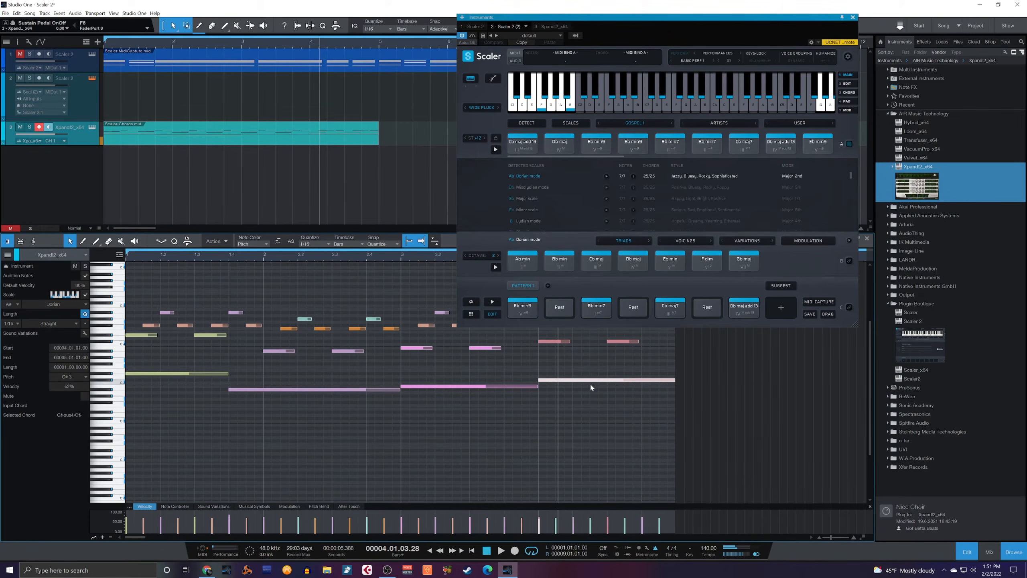
{"action": "key", "text": "comma"}
{"action": "key", "text": "space"}
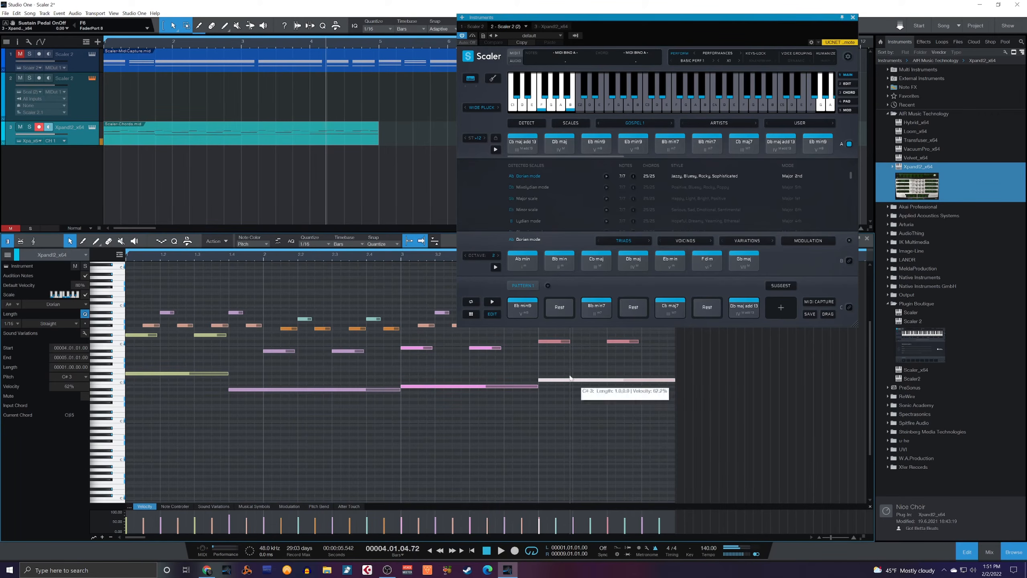
{"action": "left_click_drag", "start_coordinate": [537, 387], "coordinate": [506, 388]}
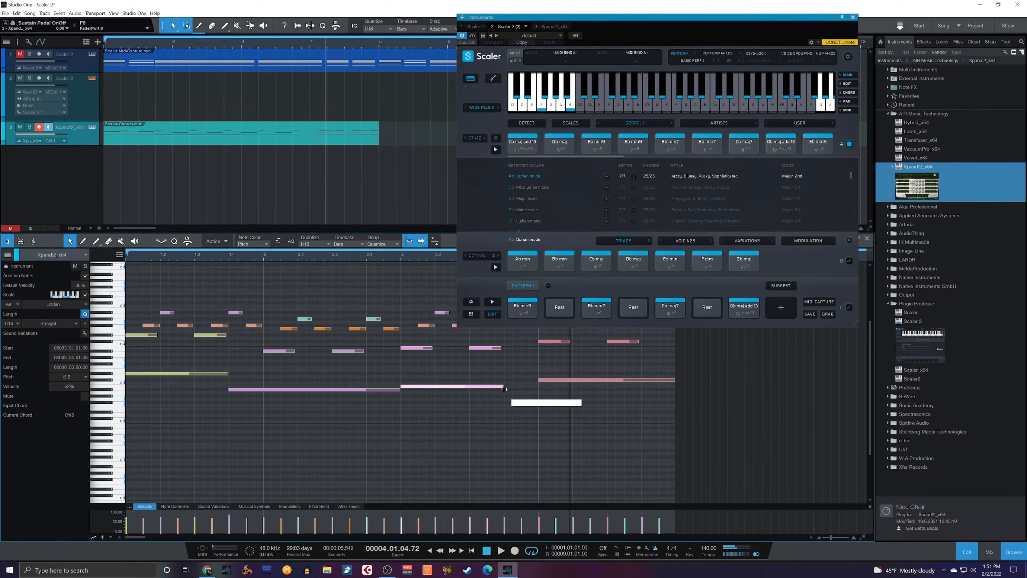
{"action": "double_click", "coordinate": [507, 389]}
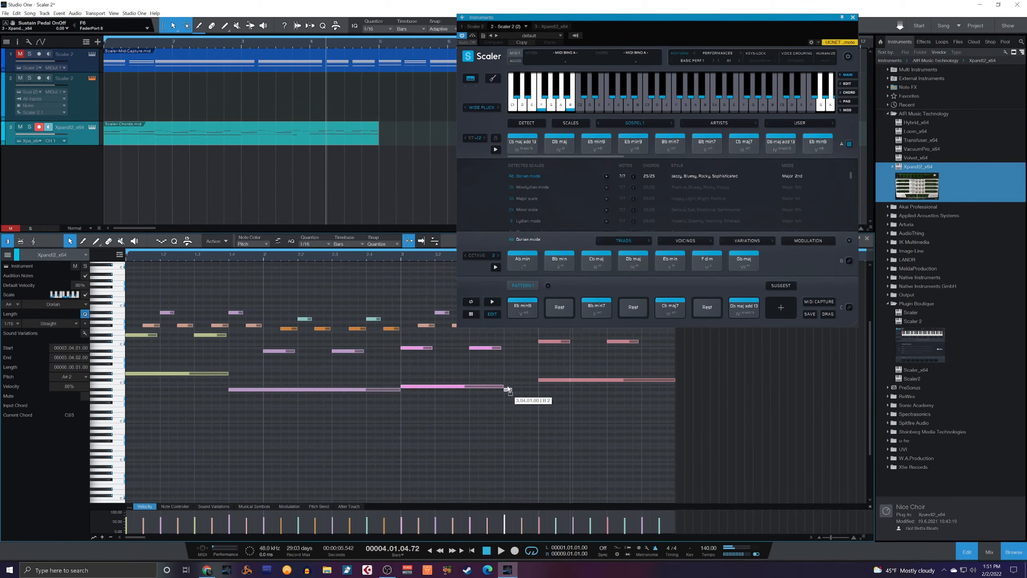
Change the root of the note editor's Dorian scale to A.
{"action": "left_click", "coordinate": [10, 305]}
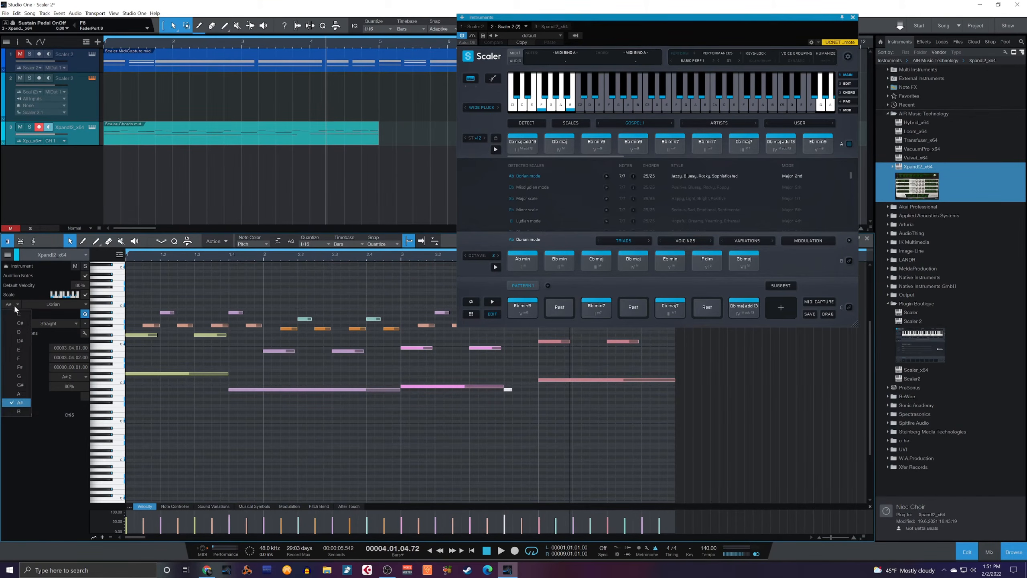
{"action": "left_click", "coordinate": [19, 394]}
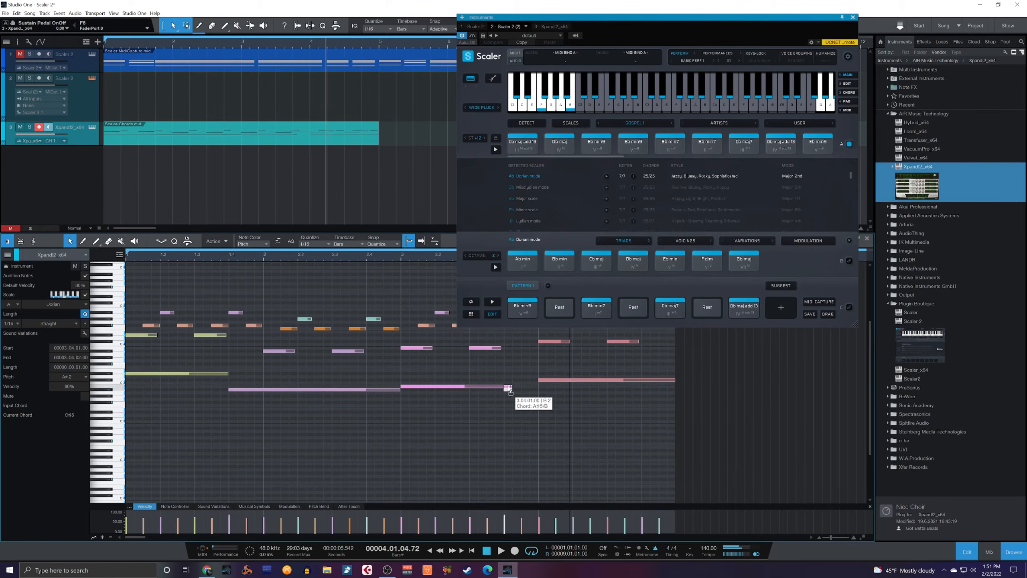
Replace the A#2 note on beat 4 of bar 3 with a B2 note lasting to the bar's end, and play the clip.
{"action": "key", "text": "Delete"}
{"action": "left_click_drag", "start_coordinate": [514, 386], "coordinate": [537, 386]}
{"action": "left_click", "coordinate": [539, 411]}
{"action": "key", "text": "space"}
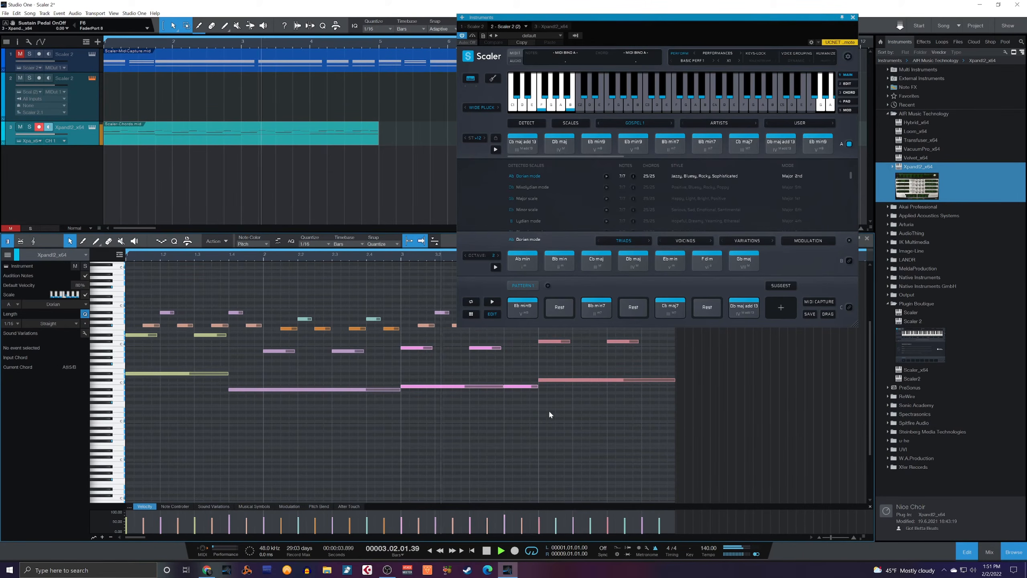
Replace bar 4's bass note by extending bar 3's B2 note to beat 3 and adding C3 from there to the end.
{"action": "left_click", "coordinate": [575, 380]}
{"action": "key", "text": "Delete"}
{"action": "left_click_drag", "start_coordinate": [538, 386], "coordinate": [606, 390]}
{"action": "double_click", "coordinate": [613, 383]}
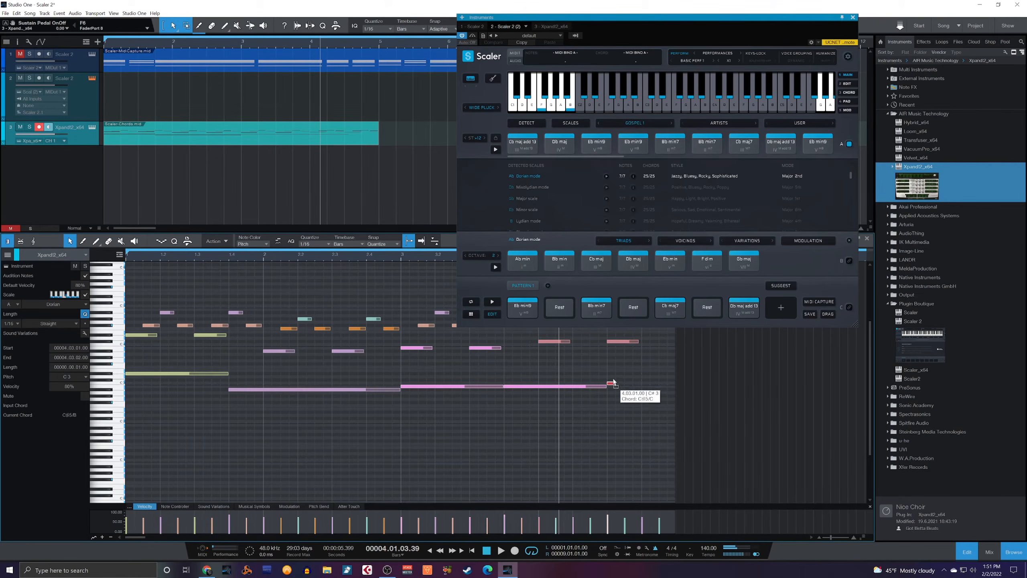
{"action": "left_click_drag", "start_coordinate": [617, 383], "coordinate": [675, 383]}
{"action": "key", "text": "space"}
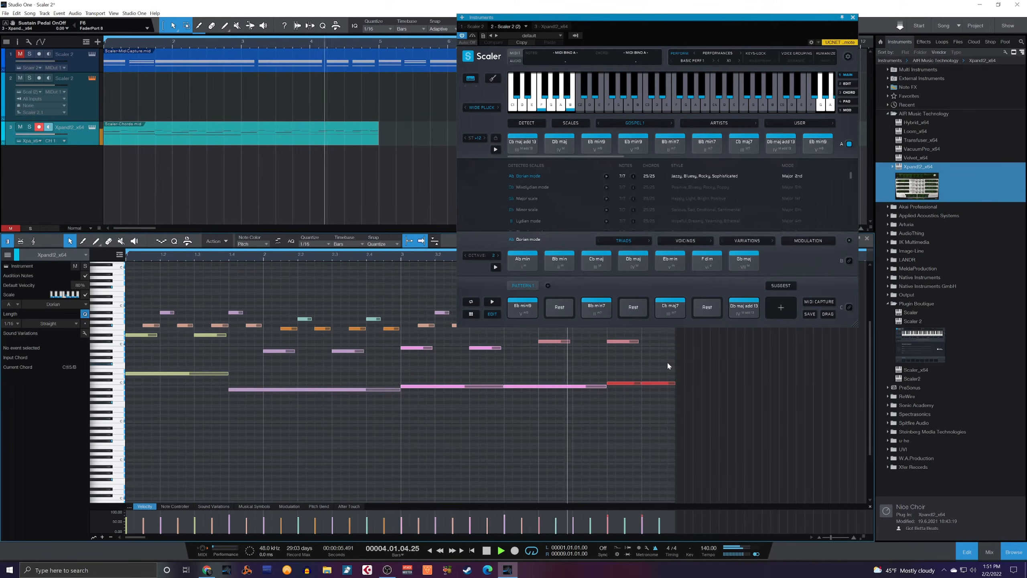
{"action": "key", "text": "space"}
Replace the first C3 note in bar 4 with a sixteenth-long C3 note on beat 3.
{"action": "left_click", "coordinate": [620, 383]}
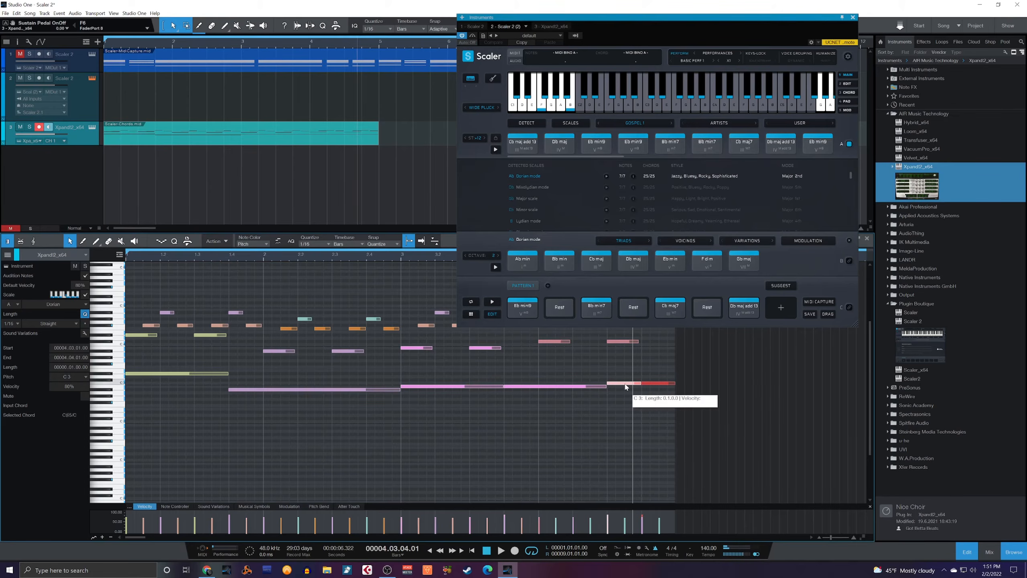
{"action": "double_click", "coordinate": [625, 384]}
{"action": "double_click", "coordinate": [619, 377]}
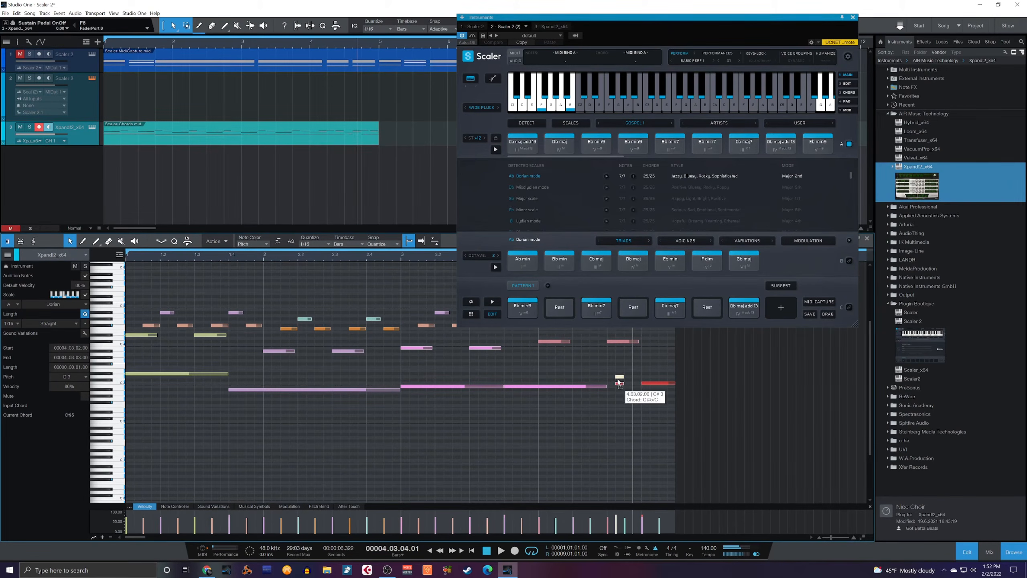
{"action": "left_click_drag", "start_coordinate": [617, 376], "coordinate": [613, 383]}
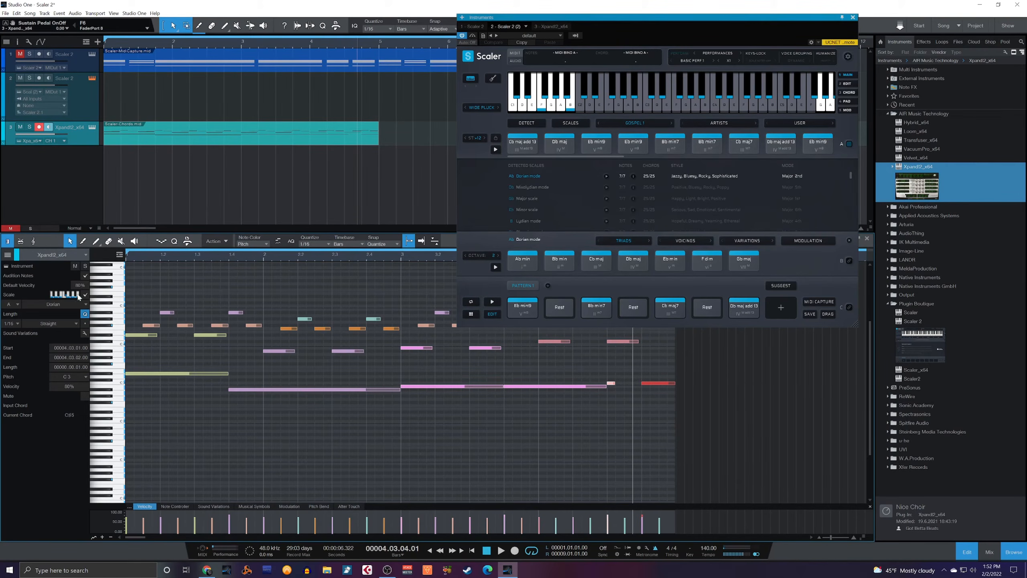
Change the Dorian scale's root to A# and turn bar 4's short C3 note into a one-beat C#3 note.
{"action": "left_click", "coordinate": [12, 304]}
{"action": "left_click", "coordinate": [17, 403]}
{"action": "mouse_move", "coordinate": [612, 383]}
{"action": "left_mouse_down"}
{"action": "mouse_move", "coordinate": [624, 377]}
{"action": "mouse_move", "coordinate": [610, 381]}
{"action": "left_mouse_up"}
Replace bar 4's remaining C3 note with a C#3 note from beat 4 to the bar's end, and play the clip.
{"action": "left_click", "coordinate": [645, 384]}
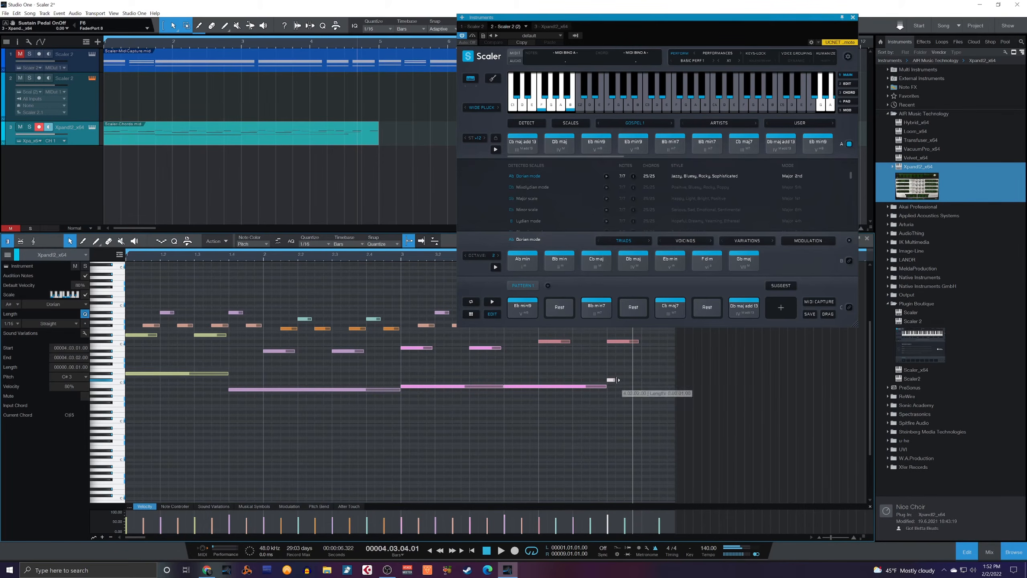
{"action": "double_click", "coordinate": [645, 380]}
{"action": "left_click_drag", "start_coordinate": [652, 380], "coordinate": [676, 380]}
{"action": "left_click", "coordinate": [596, 384]}
{"action": "key", "text": "Home"}
{"action": "key", "text": "space"}
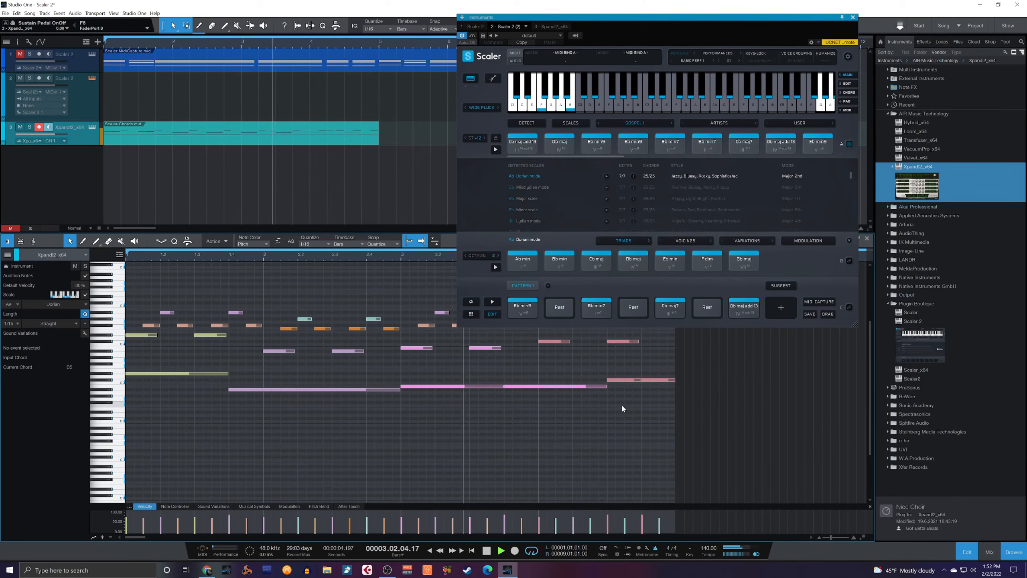
Start bar 4's two C#3 notes on beats 2 and 3, trimming the preceding B2 note to fit, and play the clip.
{"action": "left_click_drag", "start_coordinate": [607, 385], "coordinate": [582, 381]}
{"action": "left_click", "coordinate": [597, 387]}
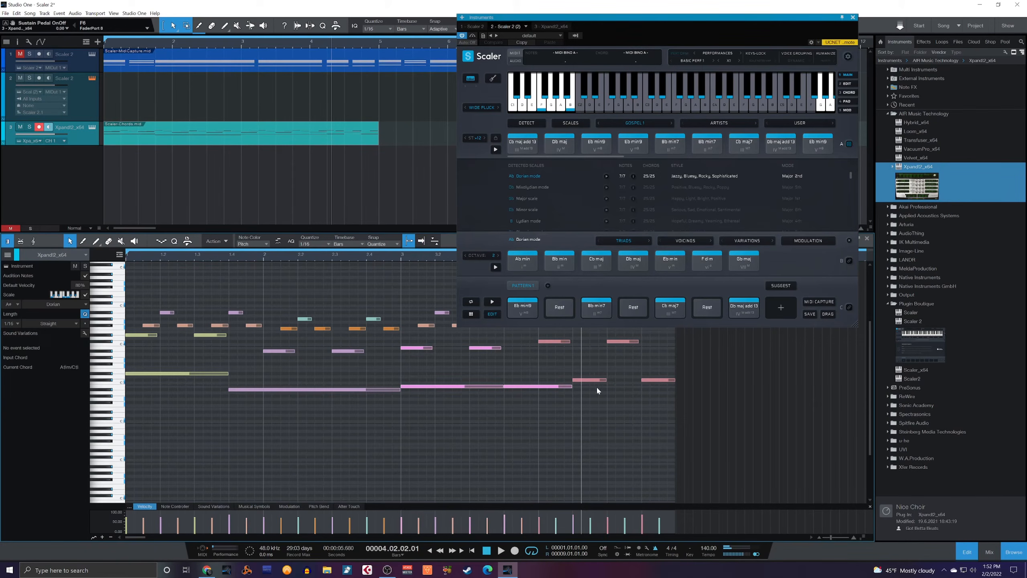
{"action": "mouse_move", "coordinate": [654, 385]}
{"action": "left_mouse_down"}
{"action": "mouse_move", "coordinate": [624, 385]}
{"action": "mouse_move", "coordinate": [674, 382]}
{"action": "left_mouse_up"}
{"action": "left_click", "coordinate": [658, 400]}
{"action": "key", "text": "space"}
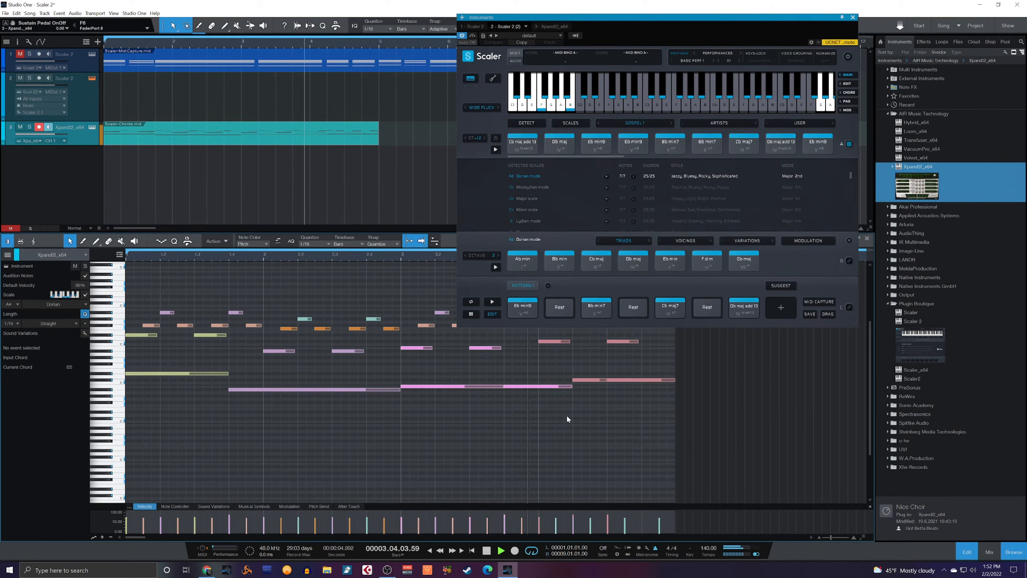
Extend bar 4's first C#3 note to 4.03.04, with the second one starting there, and play from bar 3.
{"action": "left_click_drag", "start_coordinate": [607, 380], "coordinate": [633, 380]}
{"action": "left_click", "coordinate": [427, 255]}
{"action": "key", "text": "space"}
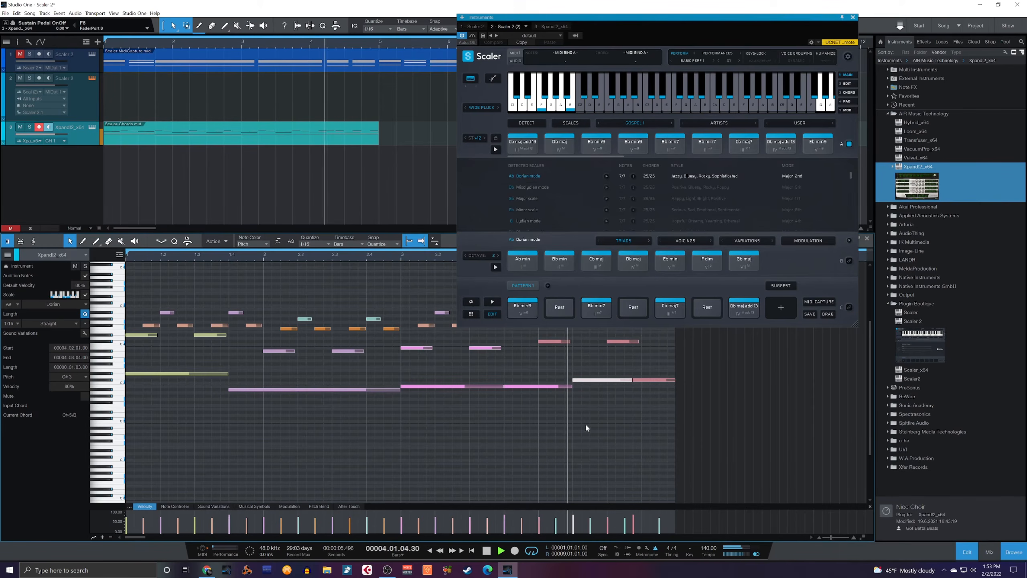
Shift the boundary between bar 4's two C#3 notes to 4.03.02 and play from bar 3.
{"action": "left_click_drag", "start_coordinate": [632, 380], "coordinate": [615, 381]}
{"action": "left_click", "coordinate": [404, 253]}
{"action": "key", "text": "space"}
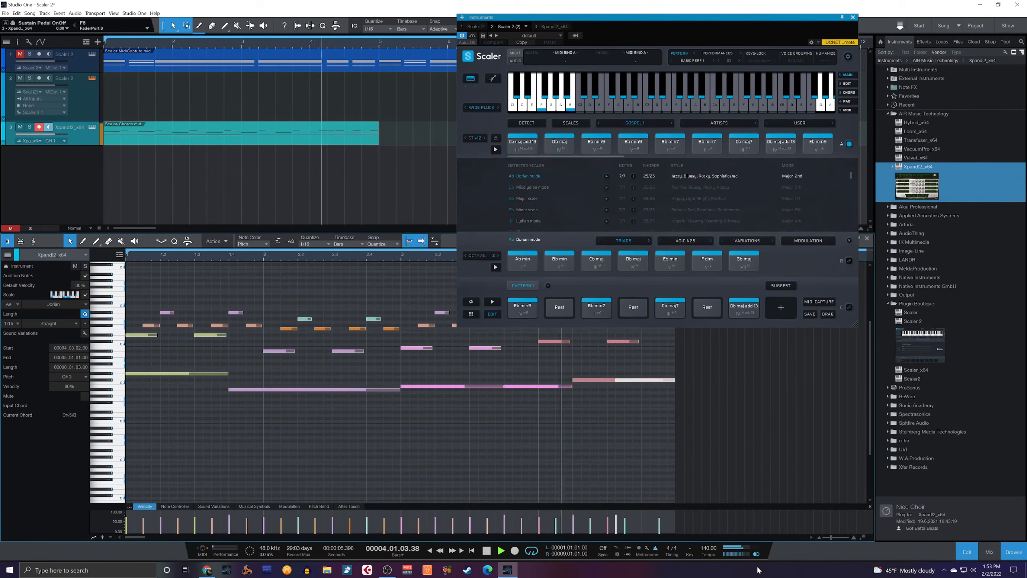
Shift the boundary between bar 4's two C#3 notes to beat 3 and play from bar 3.
{"action": "key", "text": "space"}
{"action": "left_click_drag", "start_coordinate": [616, 380], "coordinate": [607, 380]}
{"action": "left_click", "coordinate": [434, 255]}
{"action": "key", "text": "space"}
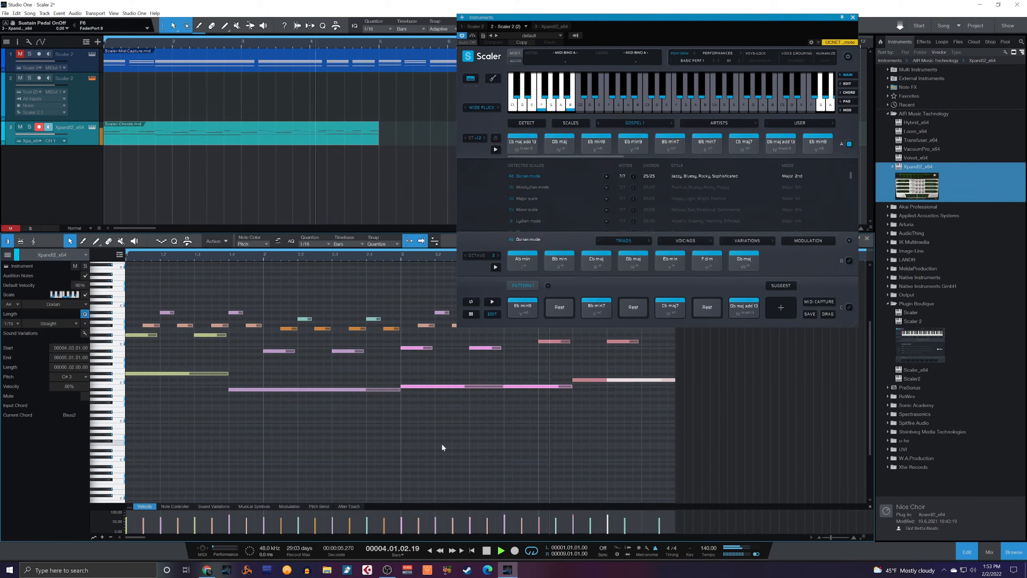
{"action": "key", "text": "space"}
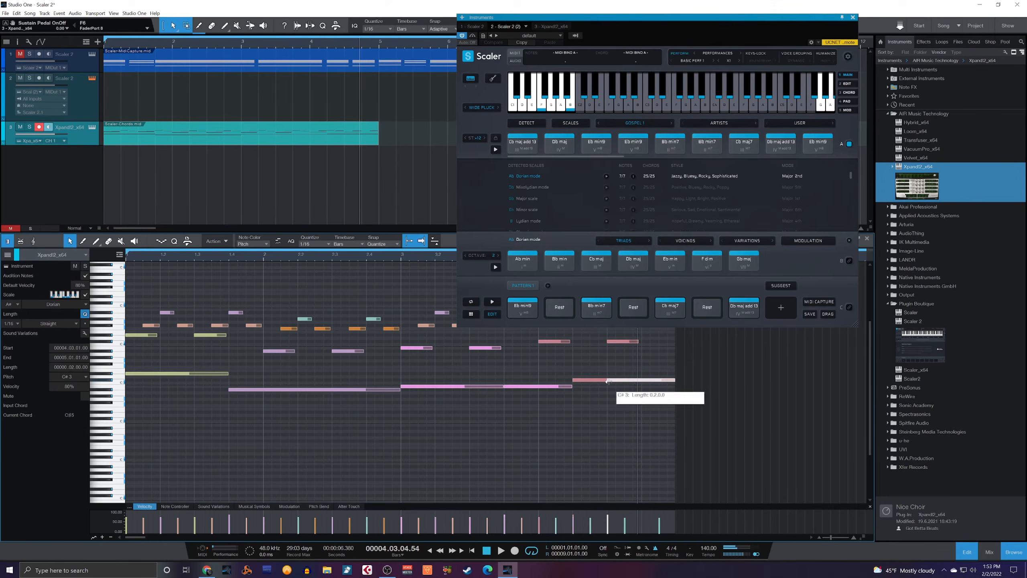
Delay the start of bar 4's second C#3 note to 4.03.03, keeping the first one a beat long, and play the passage.
{"action": "mouse_move", "coordinate": [608, 381]}
{"action": "left_mouse_down"}
{"action": "mouse_move", "coordinate": [625, 383]}
{"action": "mouse_move", "coordinate": [607, 382]}
{"action": "left_mouse_up"}
{"action": "left_click", "coordinate": [622, 382]}
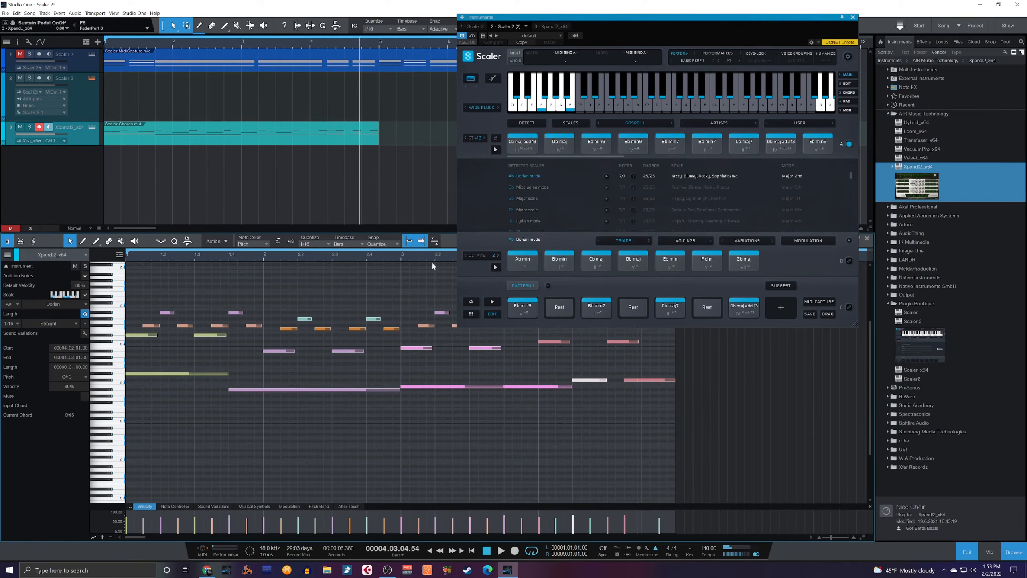
{"action": "key", "text": "space"}
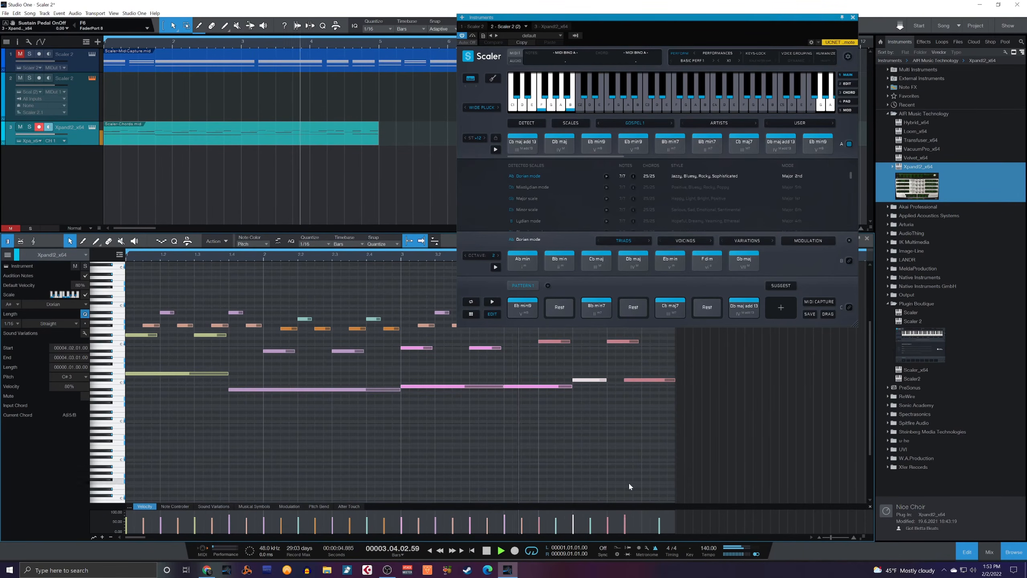
{"action": "key", "text": "space"}
Add an A#4 note two sixteenths long on beat 4 of bar 4 and play the clip.
{"action": "scroll", "coordinate": [623, 416], "scroll_direction": "up", "scroll_amount": 5}
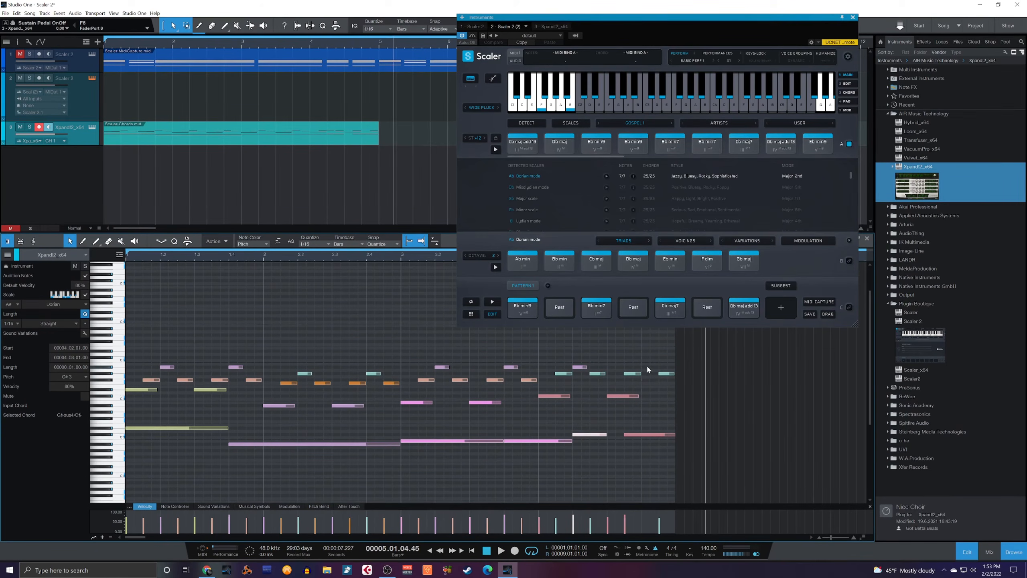
{"action": "double_click", "coordinate": [645, 367]}
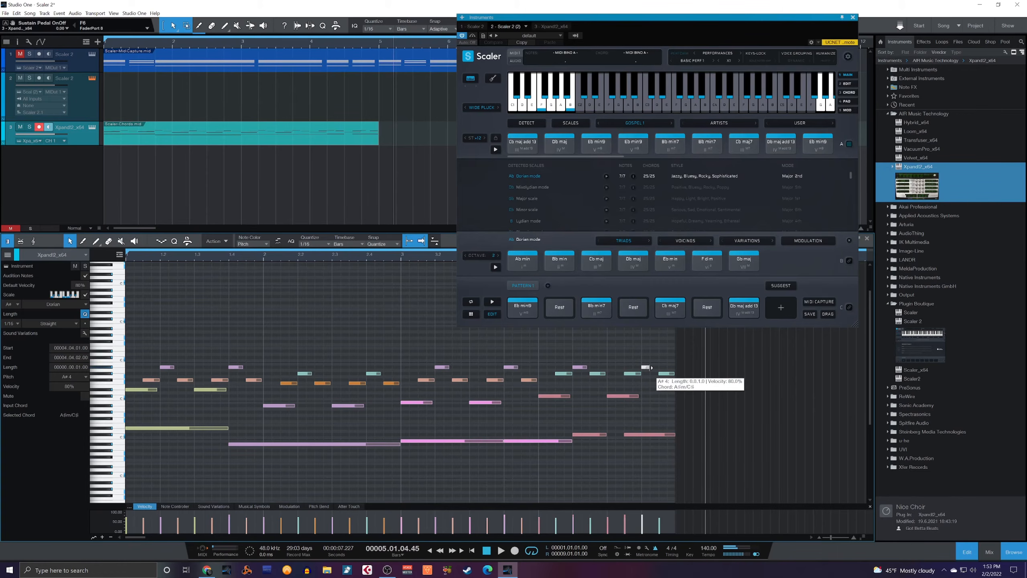
{"action": "left_click_drag", "start_coordinate": [652, 368], "coordinate": [658, 368]}
{"action": "left_click", "coordinate": [651, 381]}
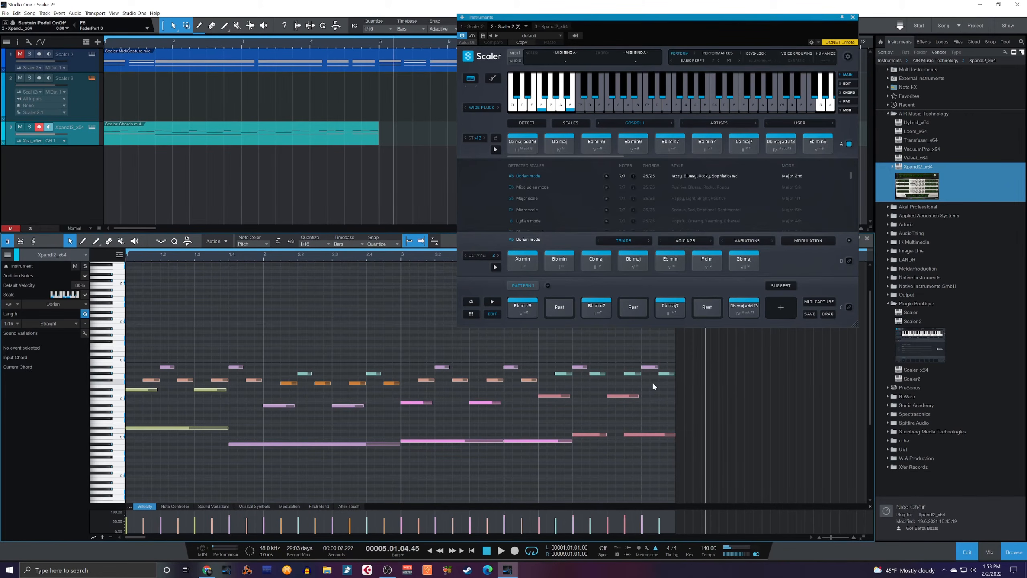
{"action": "key", "text": "space"}
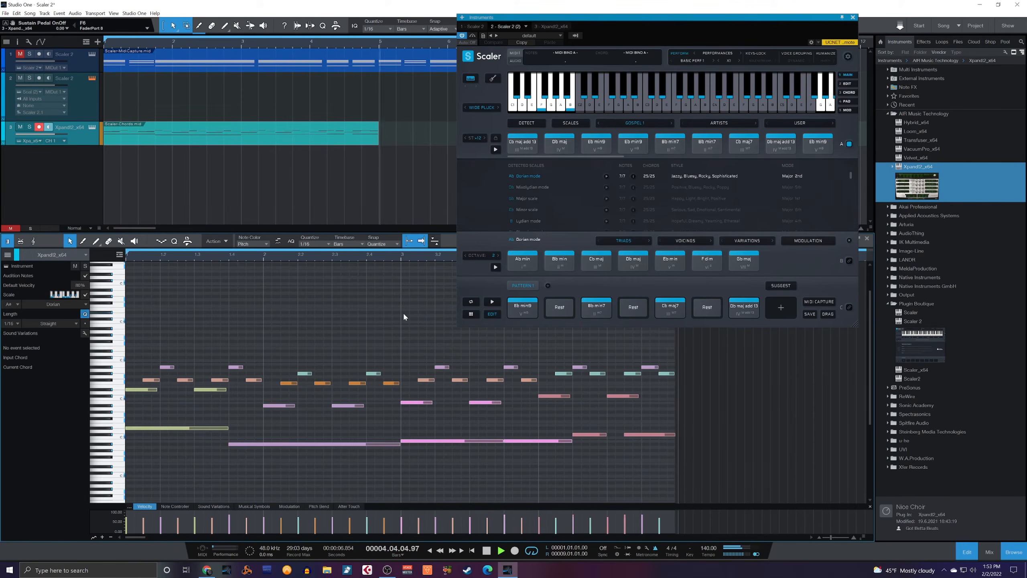
Duplicate the Xpand!2 clip directly after itself and merge both copies into one event.
{"action": "left_click", "coordinate": [335, 142]}
{"action": "key", "text": "d"}
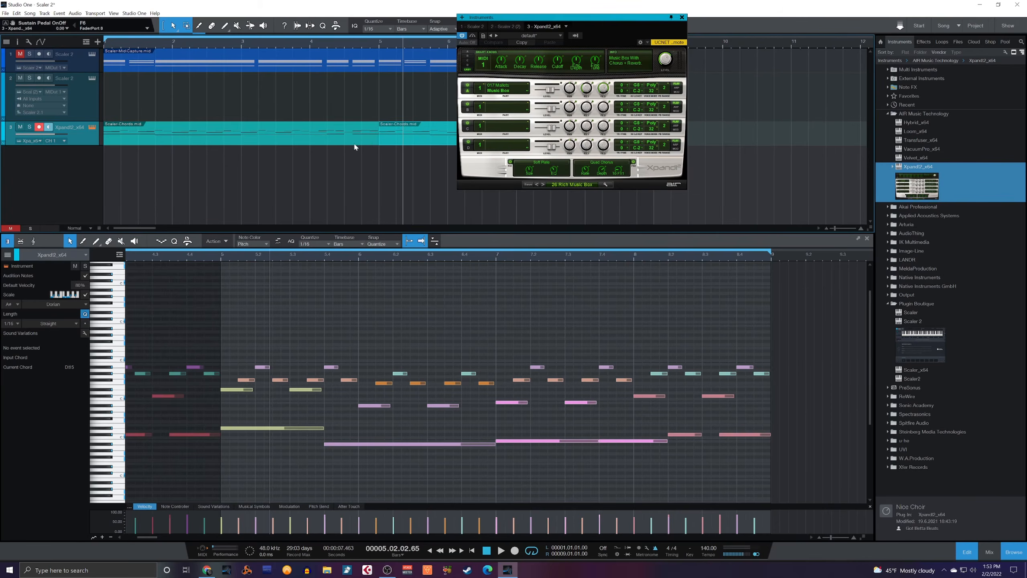
{"action": "left_click", "coordinate": [356, 141]}
{"action": "key", "text": "g"}
{"action": "left_click", "coordinate": [358, 156]}
{"action": "key", "text": "Home"}
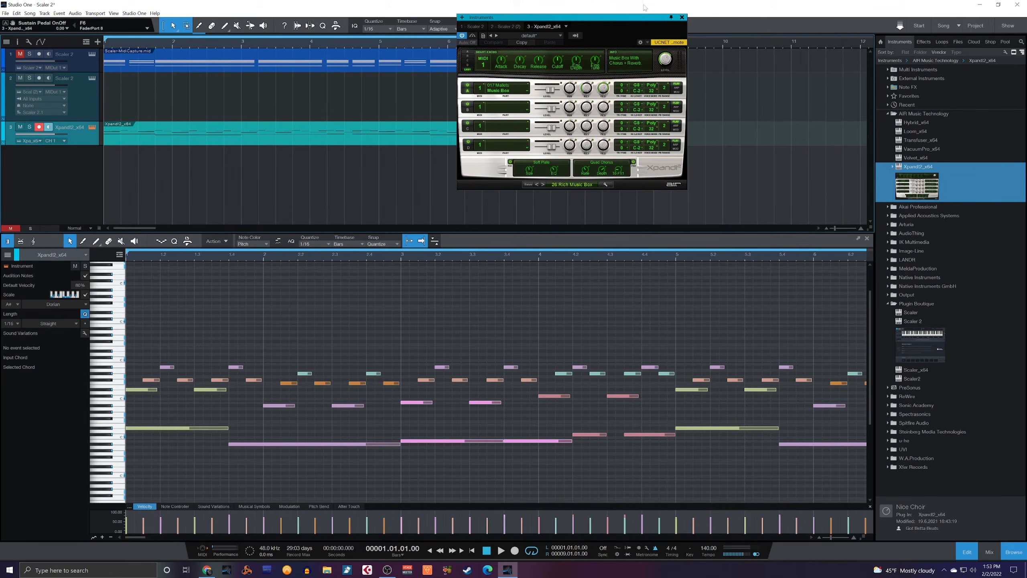
Mute the Xpand!2 track and bring up the second Scaler 2 instrument in place of the Xpand!2 window.
{"action": "left_click", "coordinate": [682, 18]}
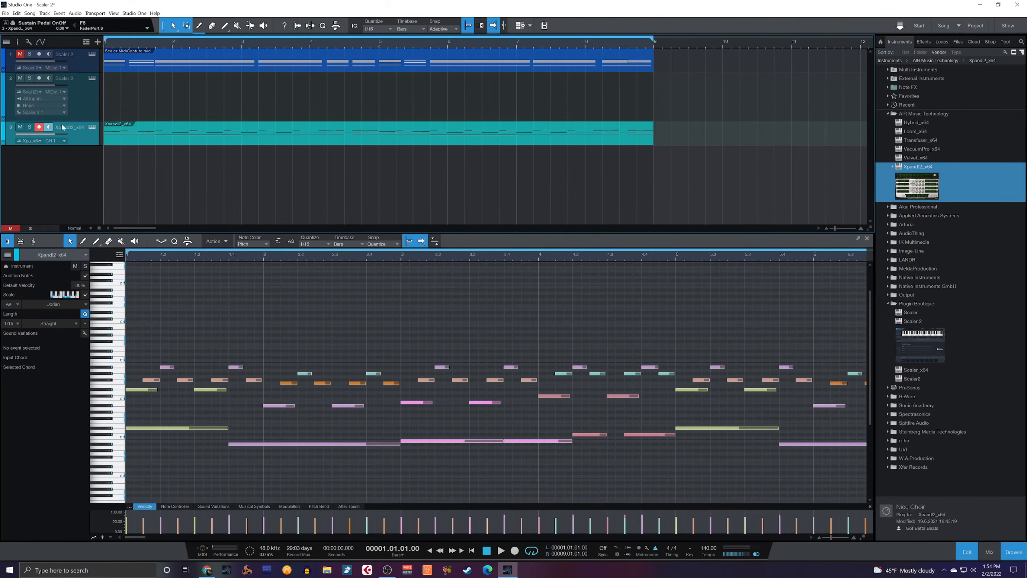
{"action": "left_click", "coordinate": [20, 128]}
{"action": "left_click", "coordinate": [93, 79]}
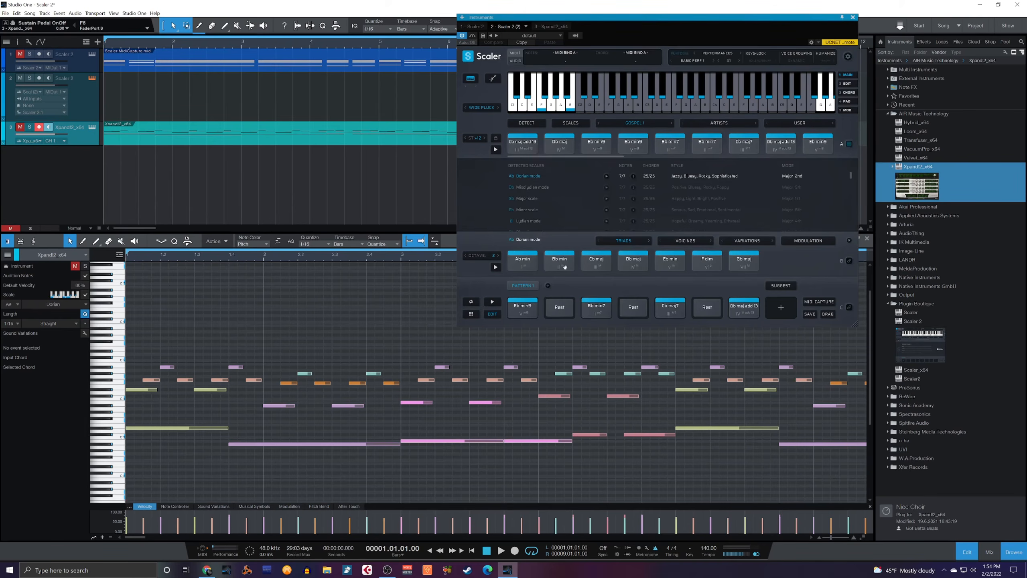
{"action": "right_click", "coordinate": [745, 307]}
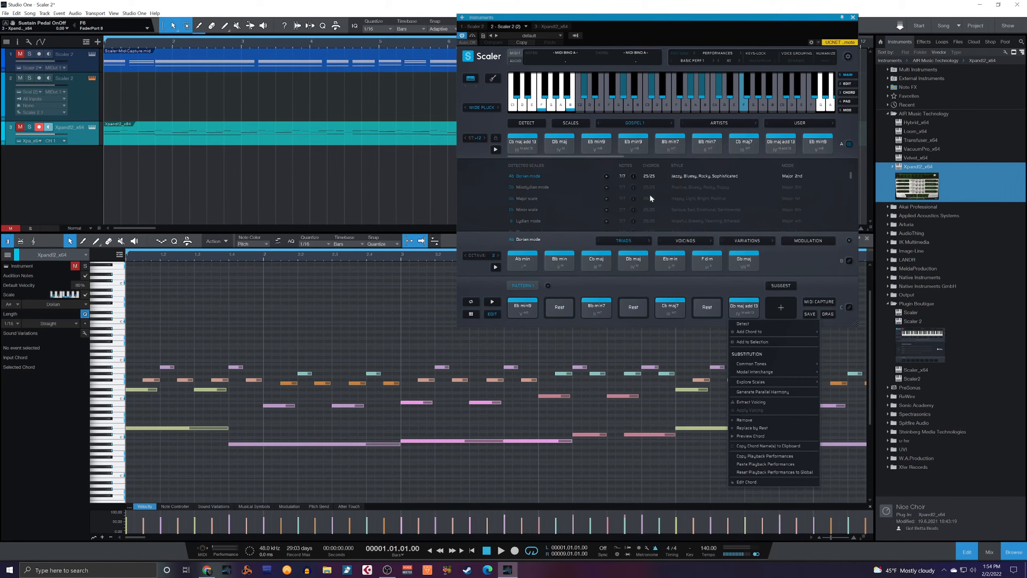
{"action": "left_click", "coordinate": [637, 122]}
{"action": "left_click", "coordinate": [636, 122]}
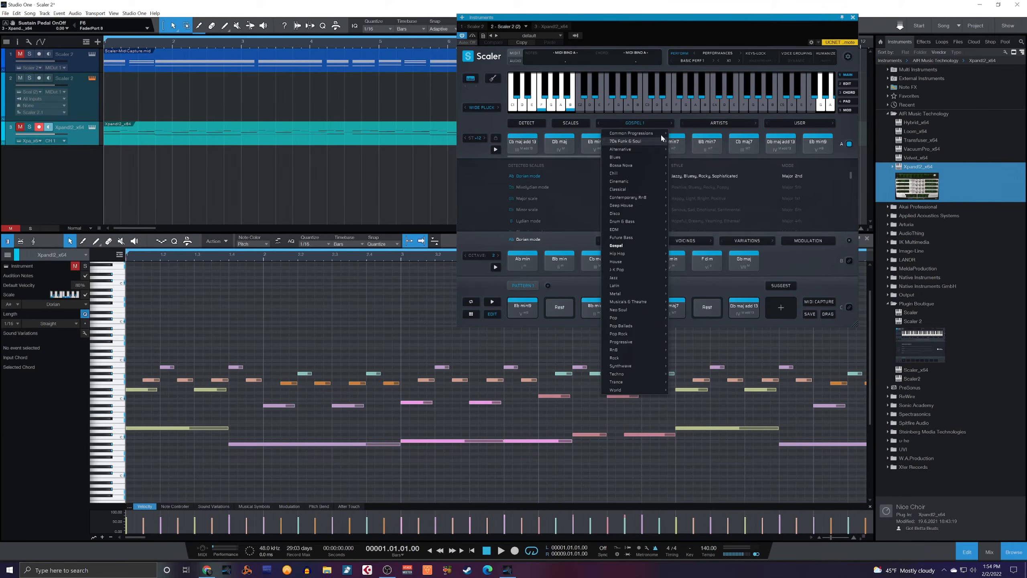
{"action": "left_click", "coordinate": [719, 123]}
{"action": "left_click", "coordinate": [719, 122]}
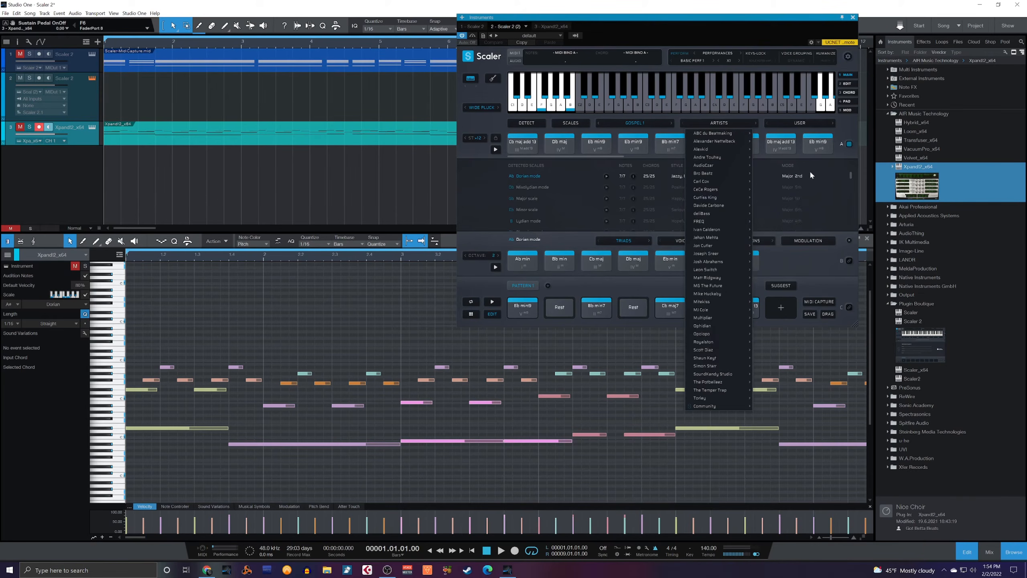
{"action": "left_click", "coordinate": [833, 260]}
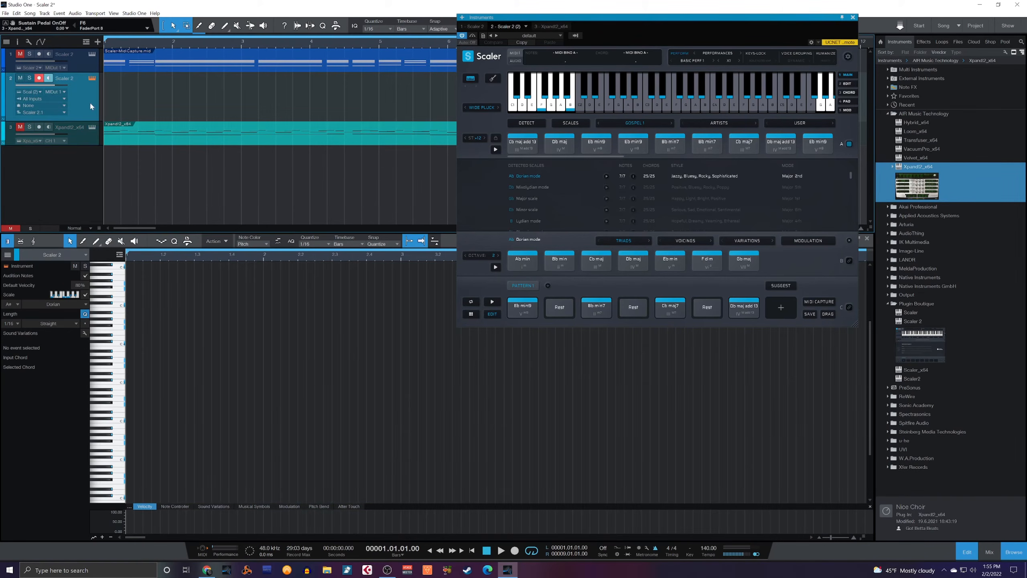
Move the second Scaler 2 track below the Xpand!2 track and audition chords from its pattern.
{"action": "left_click_drag", "start_coordinate": [89, 101], "coordinate": [85, 124]}
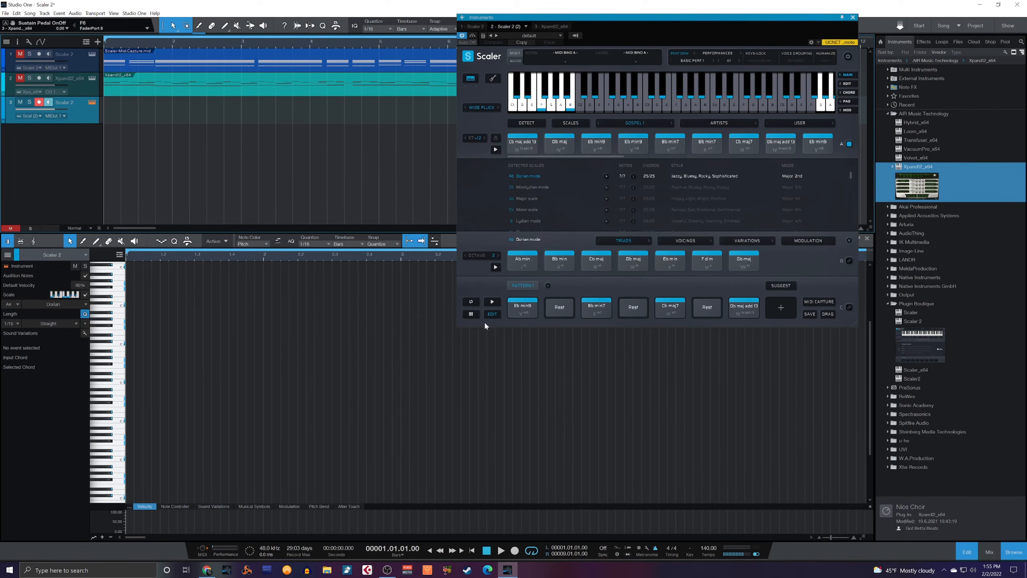
{"action": "left_click", "coordinate": [513, 299]}
{"action": "left_click", "coordinate": [735, 307]}
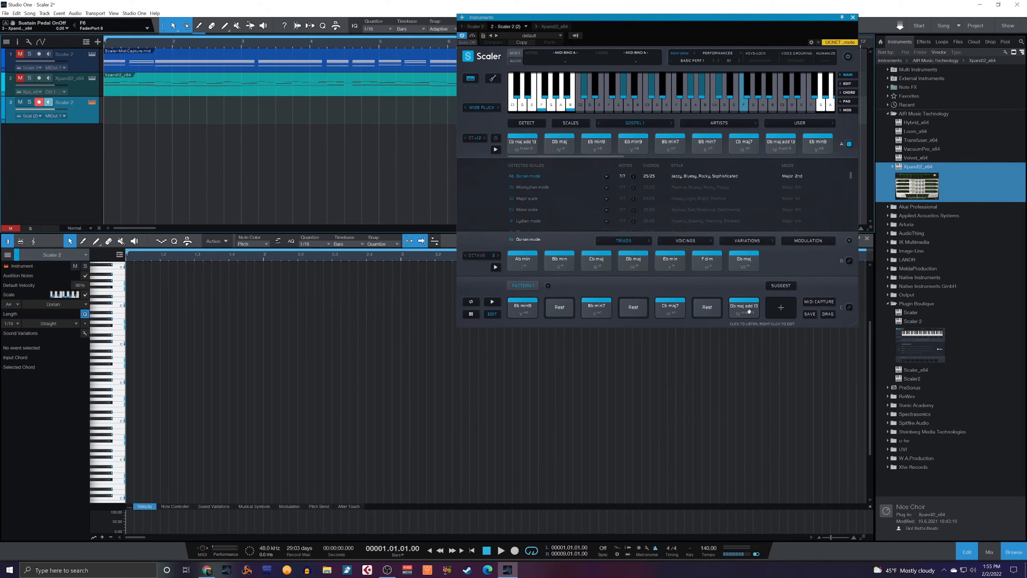
Remove every chord and rest from the Scaler pattern so it is empty.
{"action": "right_click", "coordinate": [749, 310]}
{"action": "left_click", "coordinate": [752, 421]}
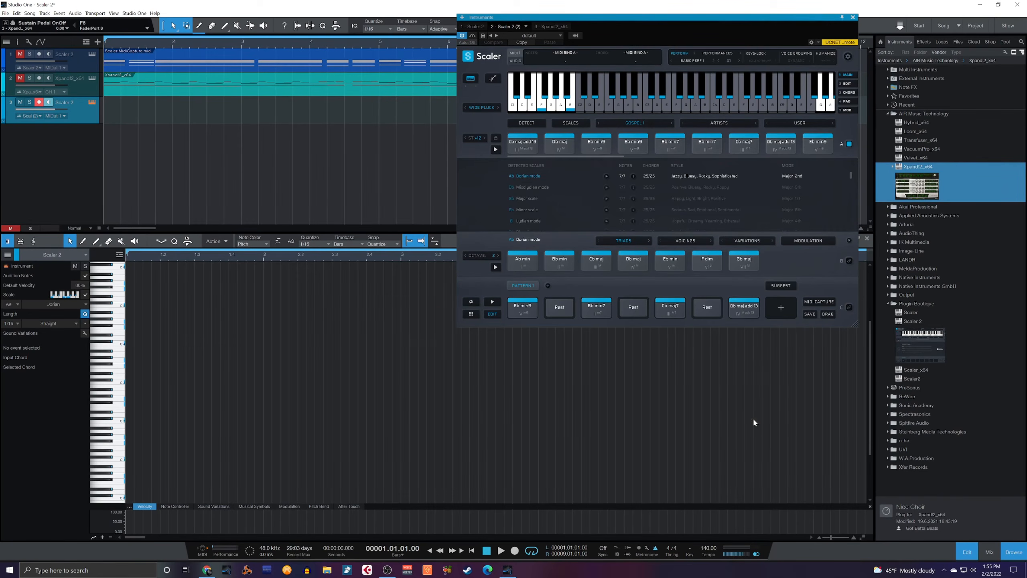
{"action": "right_click", "coordinate": [670, 310]}
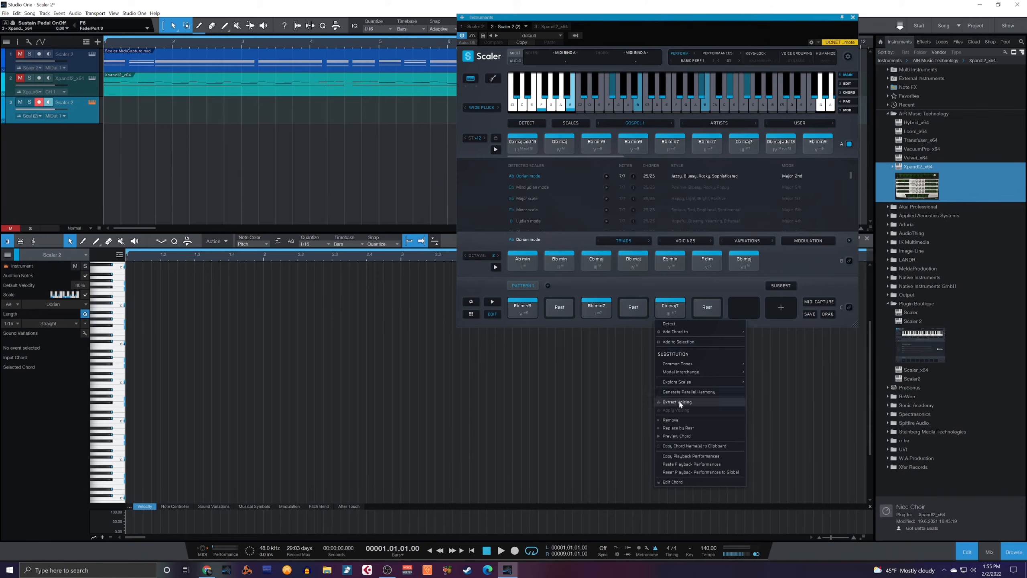
{"action": "left_click", "coordinate": [672, 420]}
{"action": "left_click_drag", "start_coordinate": [718, 288], "coordinate": [509, 307]}
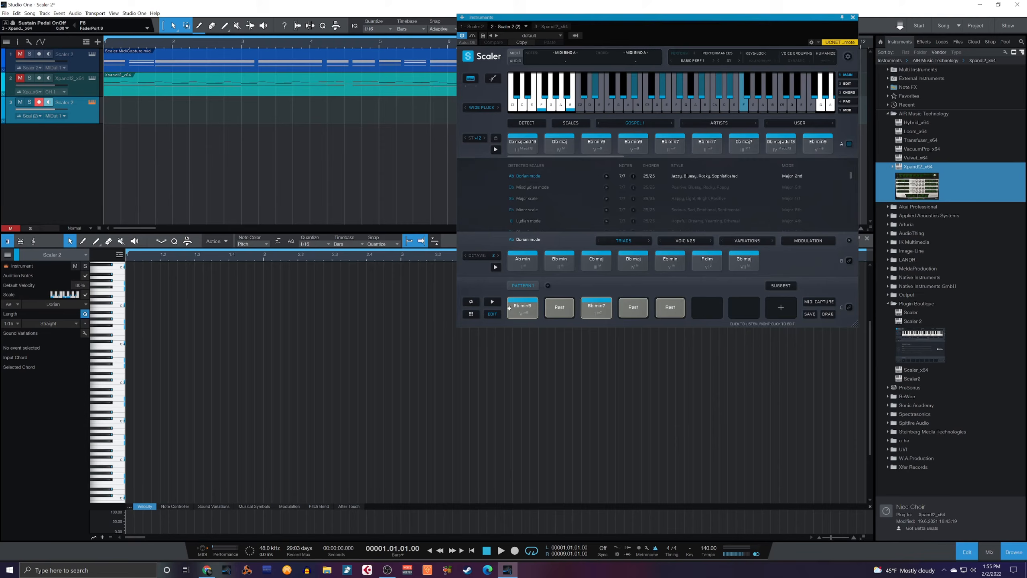
{"action": "key", "text": "Delete"}
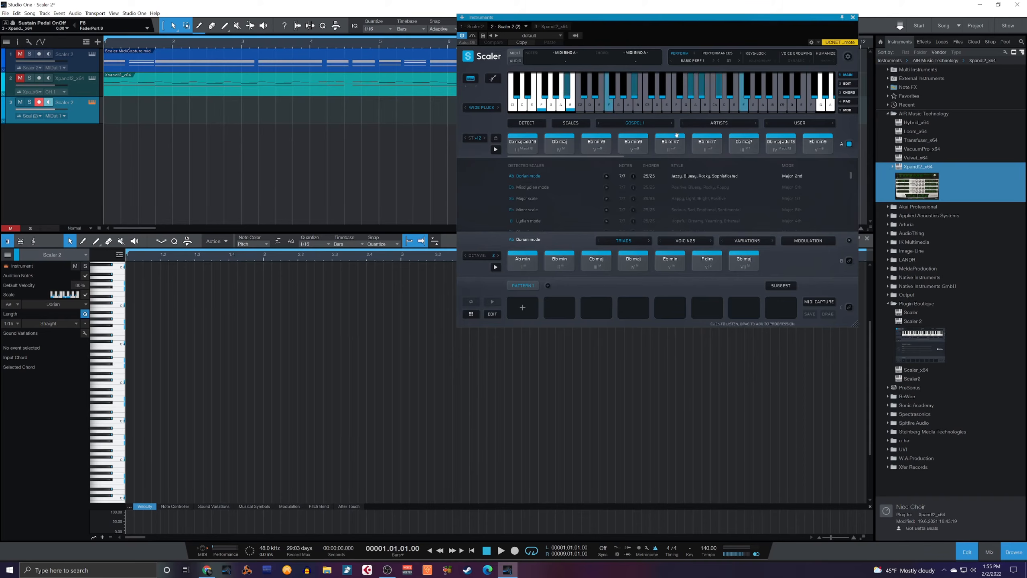
Load the J-K Pop 1 chord set and audition the first three triads of its Lydian scale.
{"action": "left_click", "coordinate": [643, 121]}
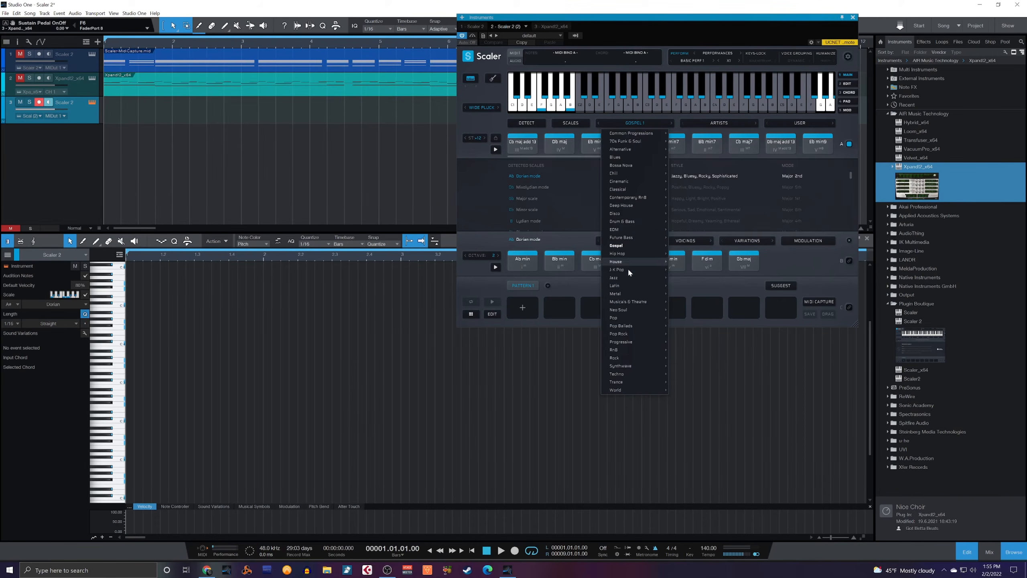
{"action": "mouse_move", "coordinate": [628, 276]}
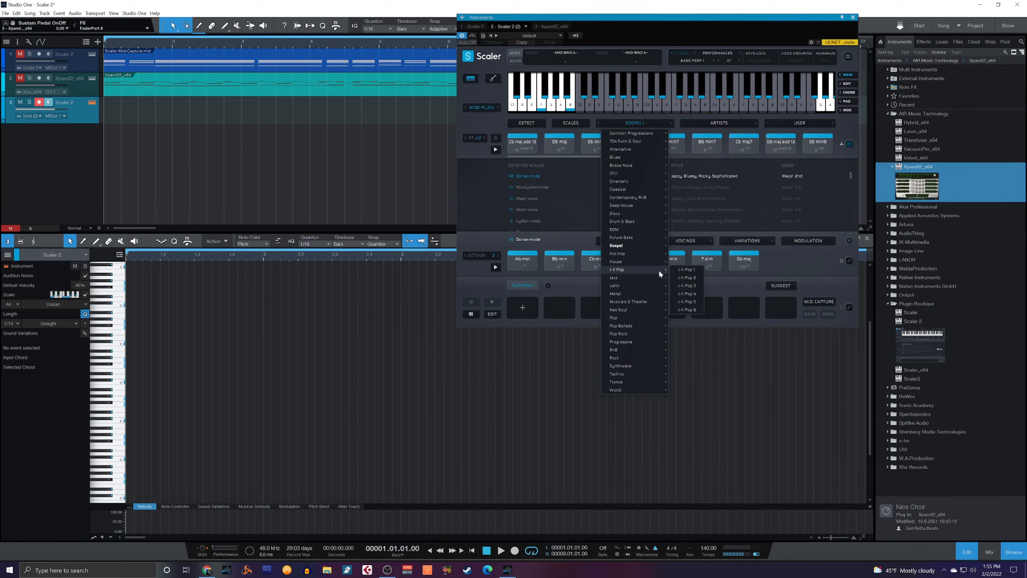
{"action": "left_click", "coordinate": [689, 271]}
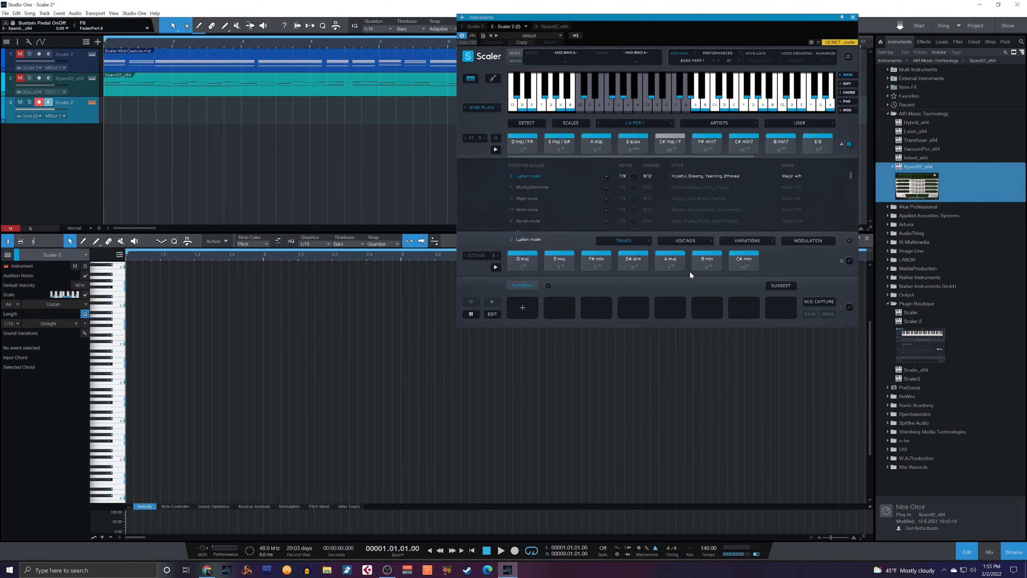
{"action": "left_click", "coordinate": [523, 263]}
{"action": "left_click", "coordinate": [563, 264]}
{"action": "left_click", "coordinate": [594, 262]}
Change the Scaler sound to Felt Piano and audition the seven Lydian triads with it.
{"action": "left_click", "coordinate": [473, 106]}
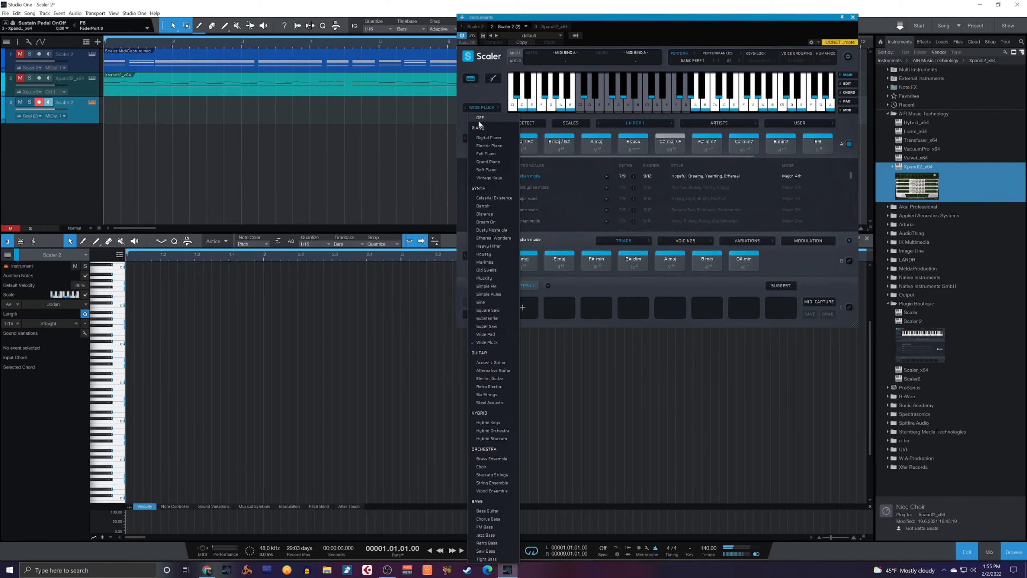
{"action": "left_click", "coordinate": [489, 154]}
{"action": "left_click", "coordinate": [519, 261]}
{"action": "left_click", "coordinate": [560, 262]}
{"action": "left_click", "coordinate": [585, 266]}
{"action": "left_click", "coordinate": [624, 266]}
{"action": "left_click", "coordinate": [661, 262]}
{"action": "left_click", "coordinate": [702, 262]}
{"action": "left_click", "coordinate": [736, 261]}
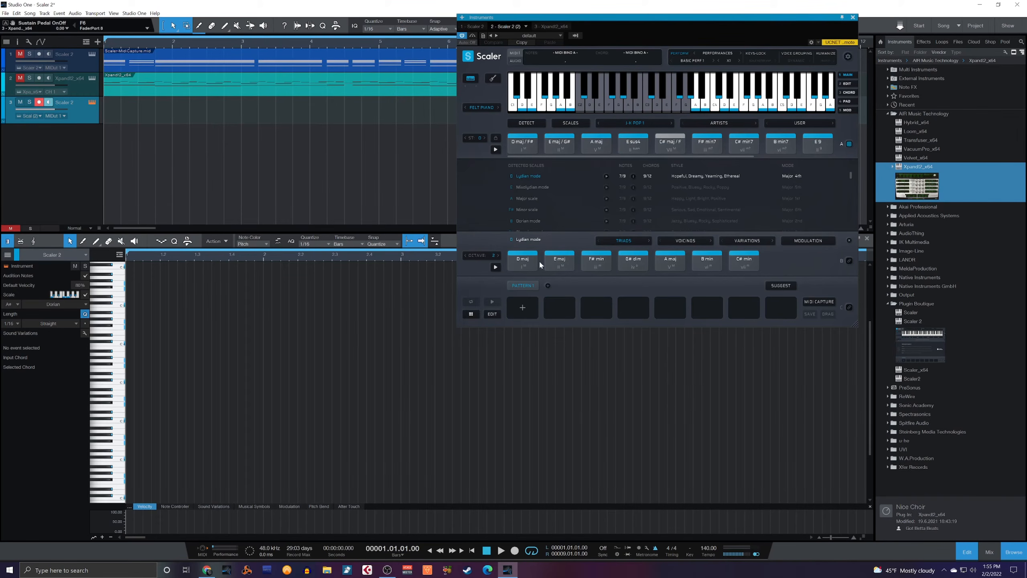
{"action": "left_click", "coordinate": [526, 262]}
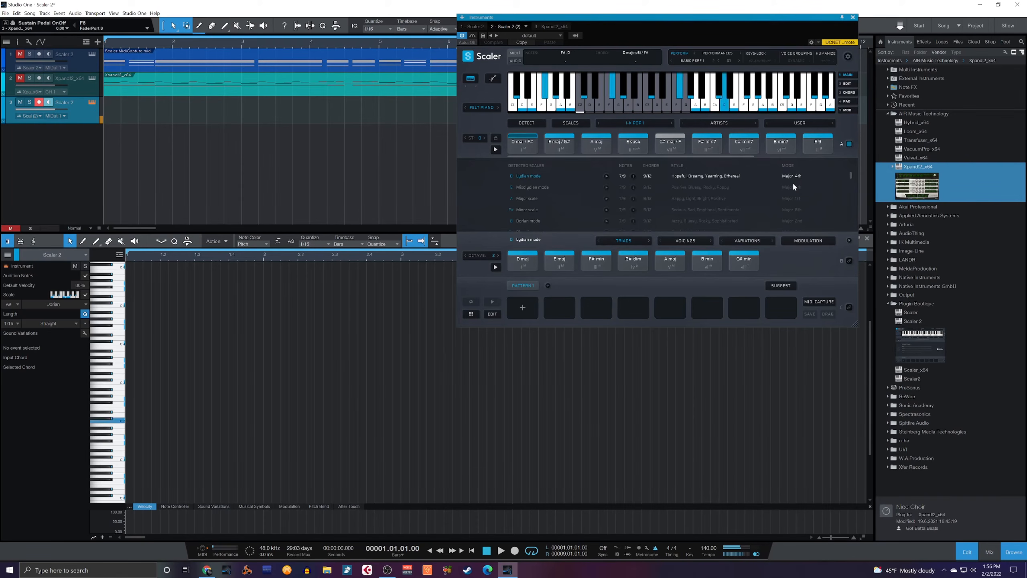
Turn off Perform mode and place C# min7 from the J-K Pop 1 set as the pattern's first chord.
{"action": "left_click", "coordinate": [679, 52]}
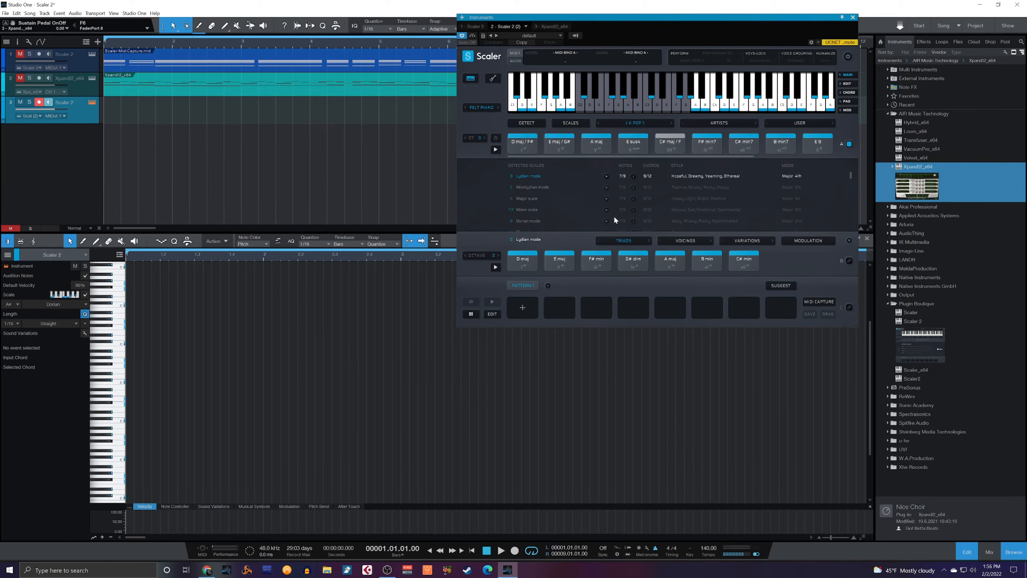
{"action": "left_click", "coordinate": [523, 144]}
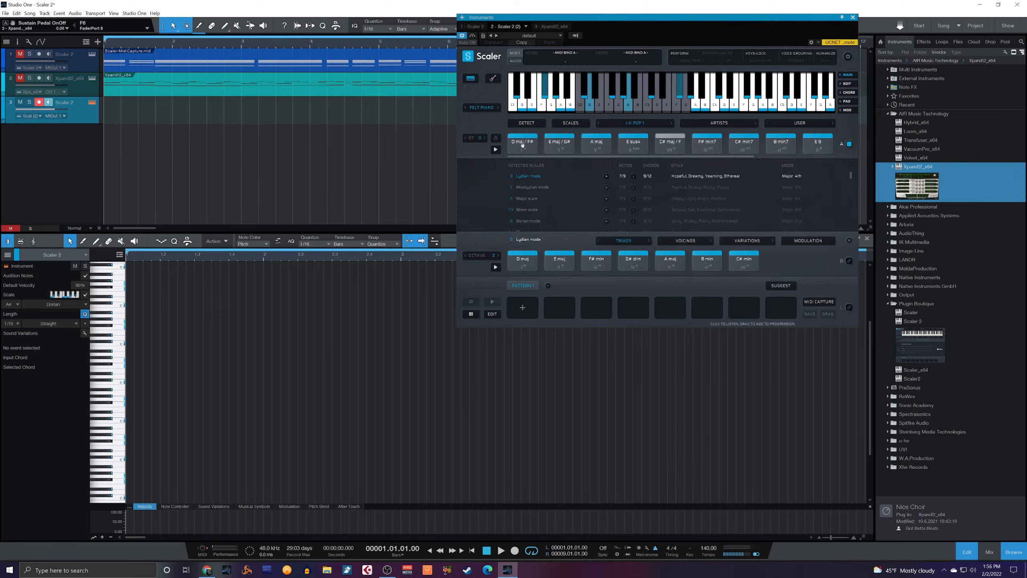
{"action": "left_click", "coordinate": [575, 148]}
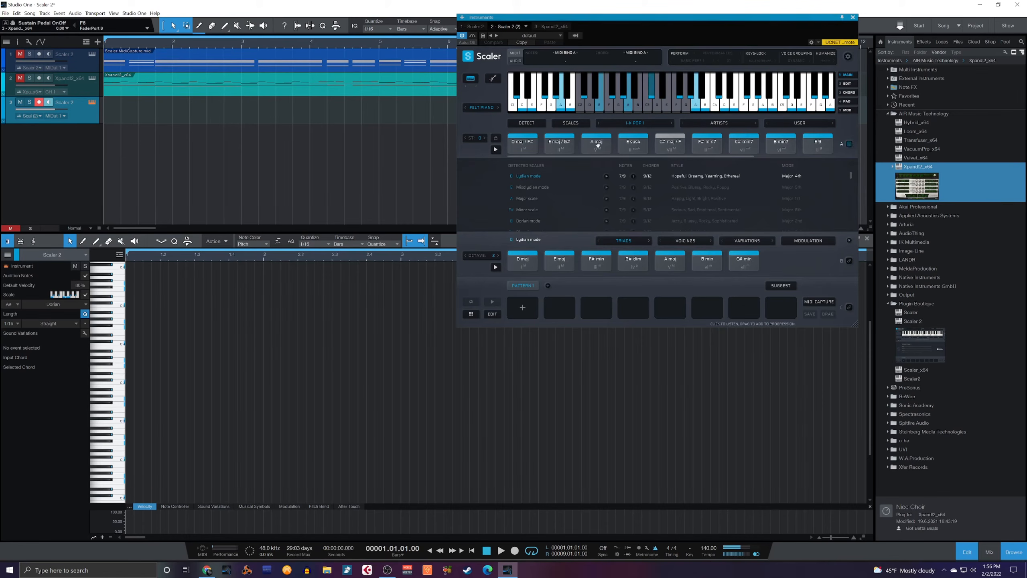
{"action": "left_click", "coordinate": [665, 144]}
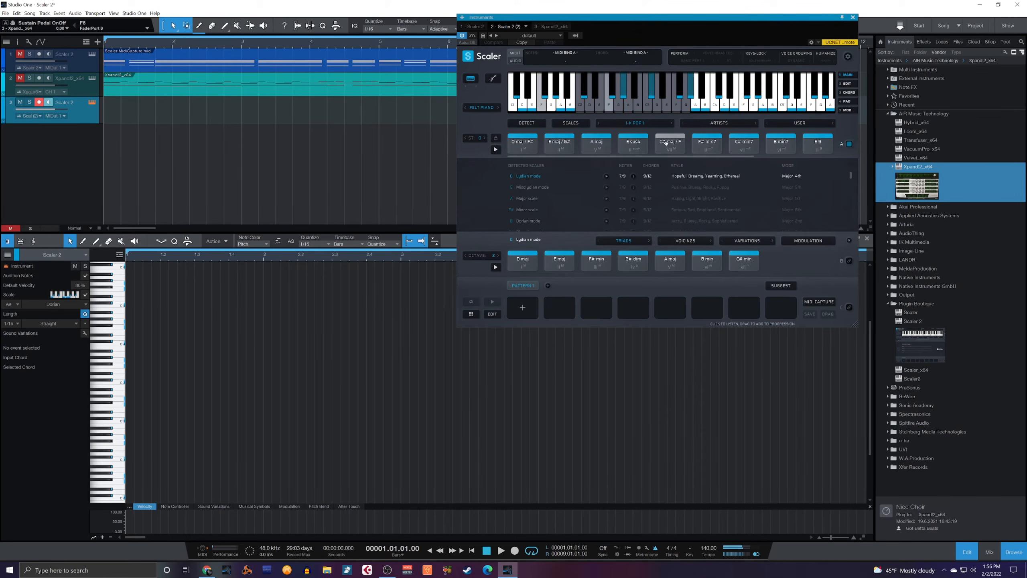
{"action": "left_click", "coordinate": [751, 145]}
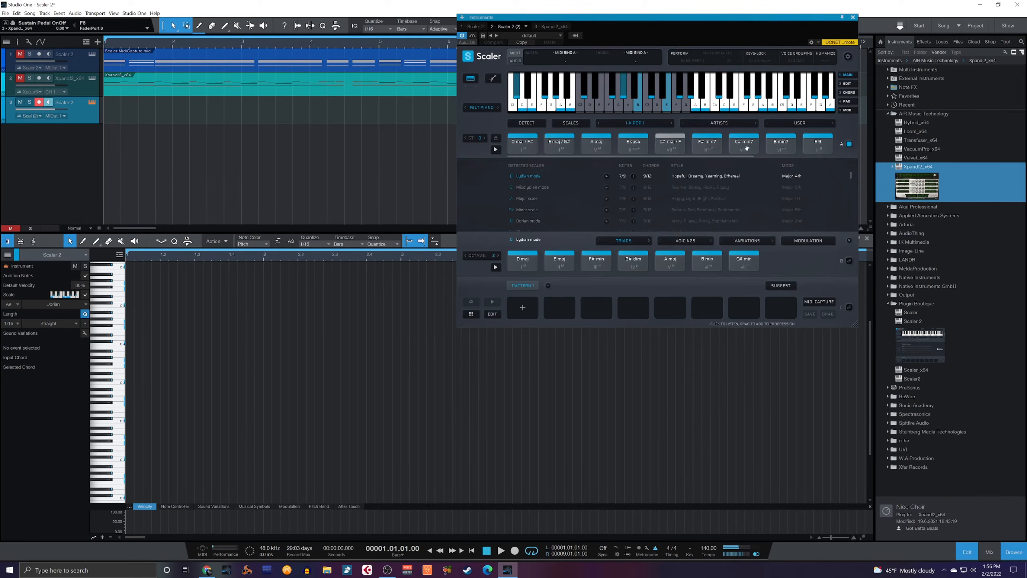
{"action": "left_click_drag", "start_coordinate": [746, 144], "coordinate": [525, 323]}
{"action": "left_click", "coordinate": [523, 315]}
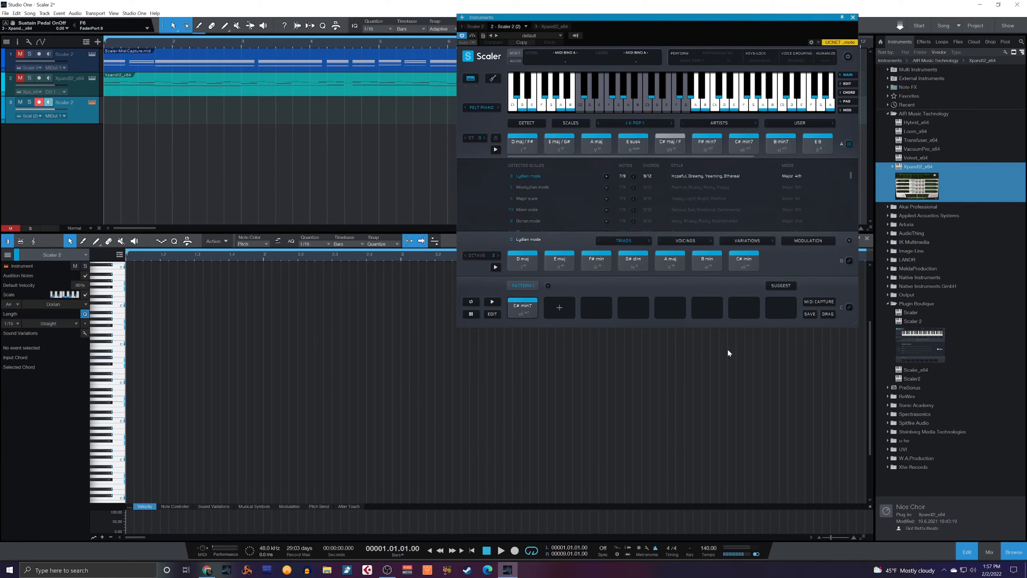
Show the chord suggestions for the pattern's C# min7 and compare the Per Scale mode with Tonal, ending on Tonal.
{"action": "left_click", "coordinate": [781, 286]}
{"action": "left_click", "coordinate": [564, 263]}
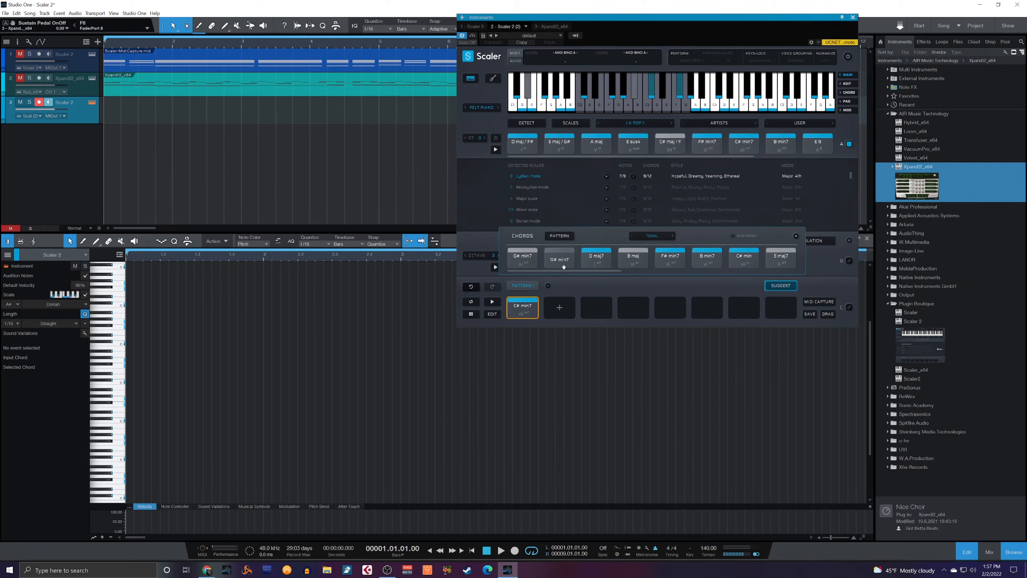
{"action": "left_click", "coordinate": [659, 236]}
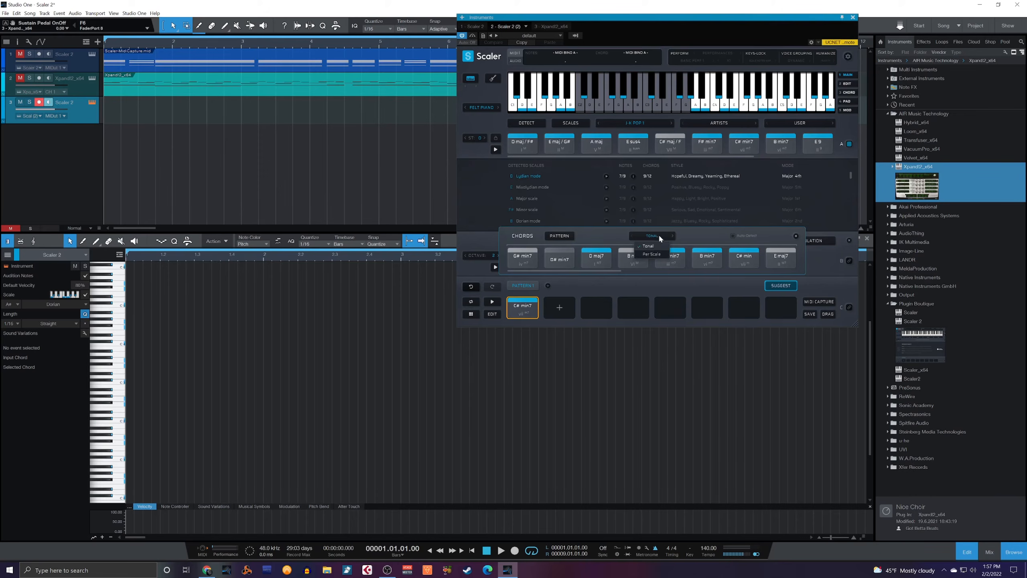
{"action": "left_click", "coordinate": [652, 254]}
{"action": "left_click", "coordinate": [521, 261]}
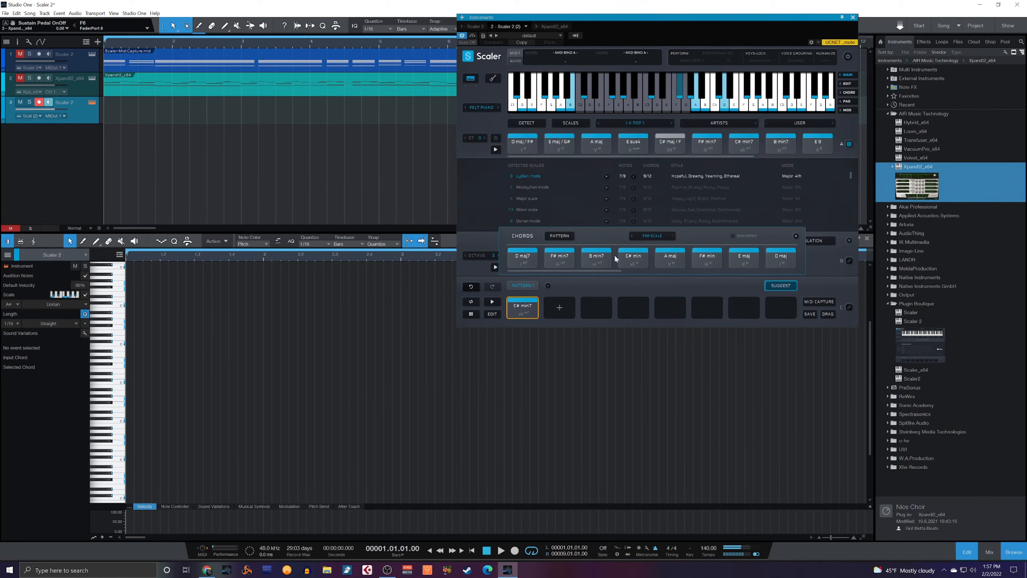
{"action": "left_click", "coordinate": [653, 236]}
{"action": "left_click", "coordinate": [649, 246]}
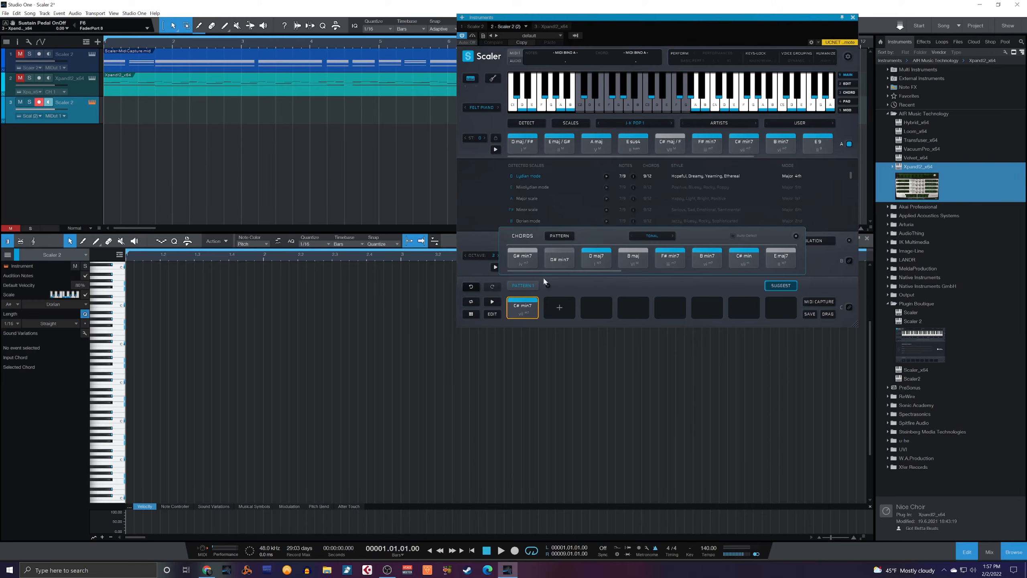
Audition the Tonal suggestions in alternation with the pattern's C# min7, including G# min7 and D maj7.
{"action": "left_click", "coordinate": [536, 263]}
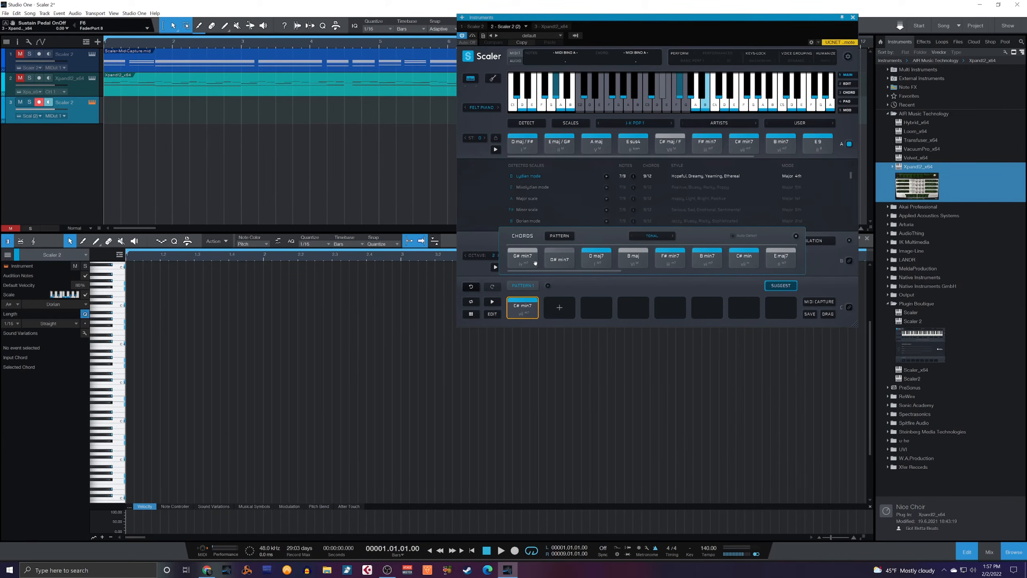
{"action": "left_click", "coordinate": [523, 306]}
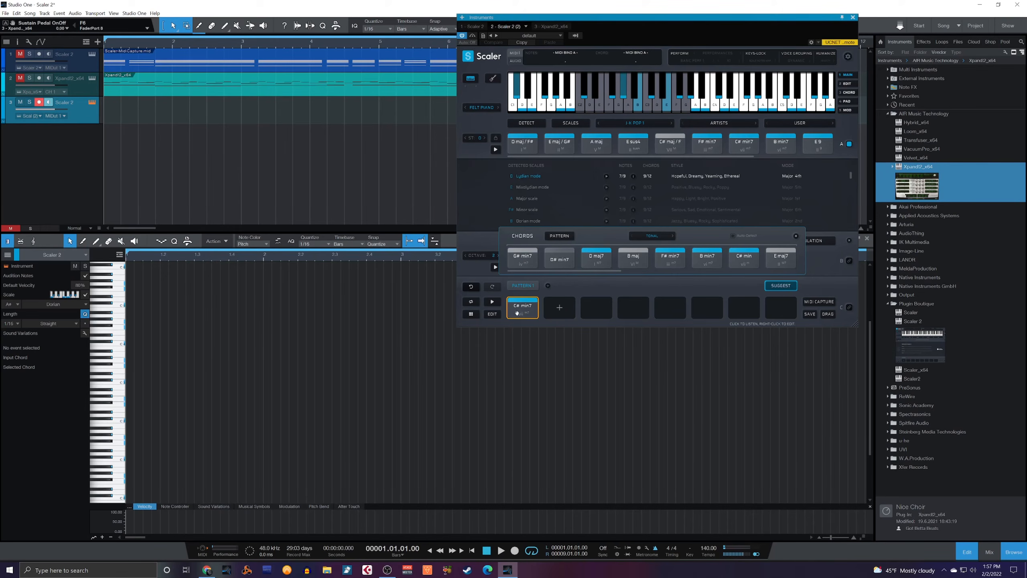
{"action": "mouse_move", "coordinate": [586, 270]}
{"action": "left_mouse_down"}
{"action": "mouse_move", "coordinate": [802, 288]}
{"action": "mouse_move", "coordinate": [639, 260]}
{"action": "mouse_move", "coordinate": [571, 272]}
{"action": "left_mouse_up"}
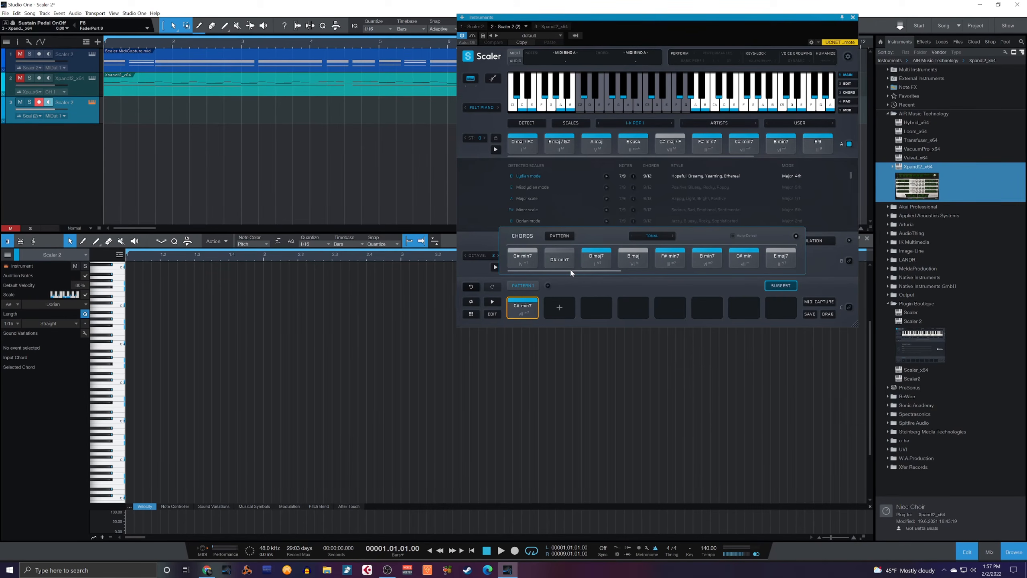
{"action": "left_click", "coordinate": [526, 314]}
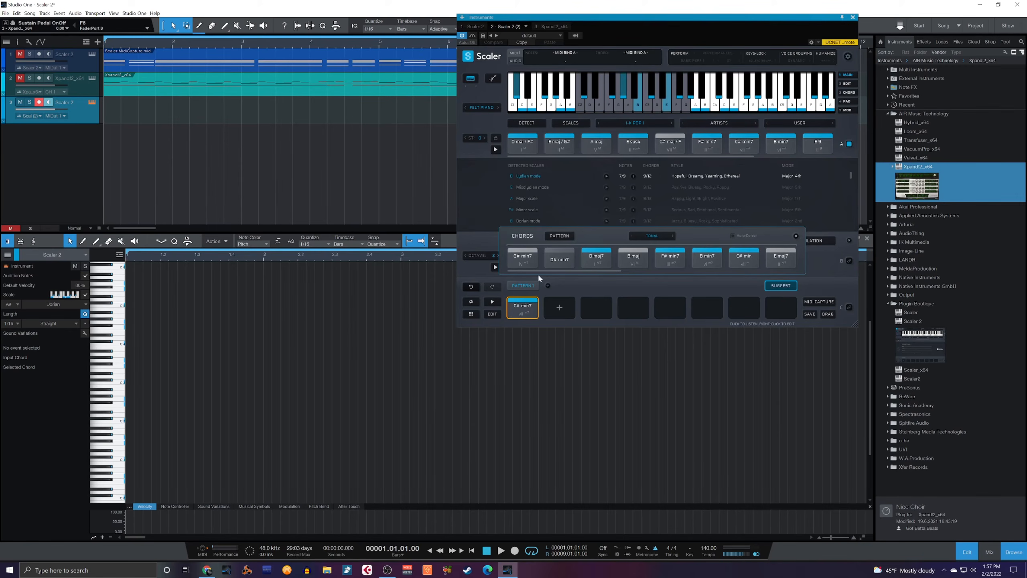
{"action": "left_click", "coordinate": [597, 255]}
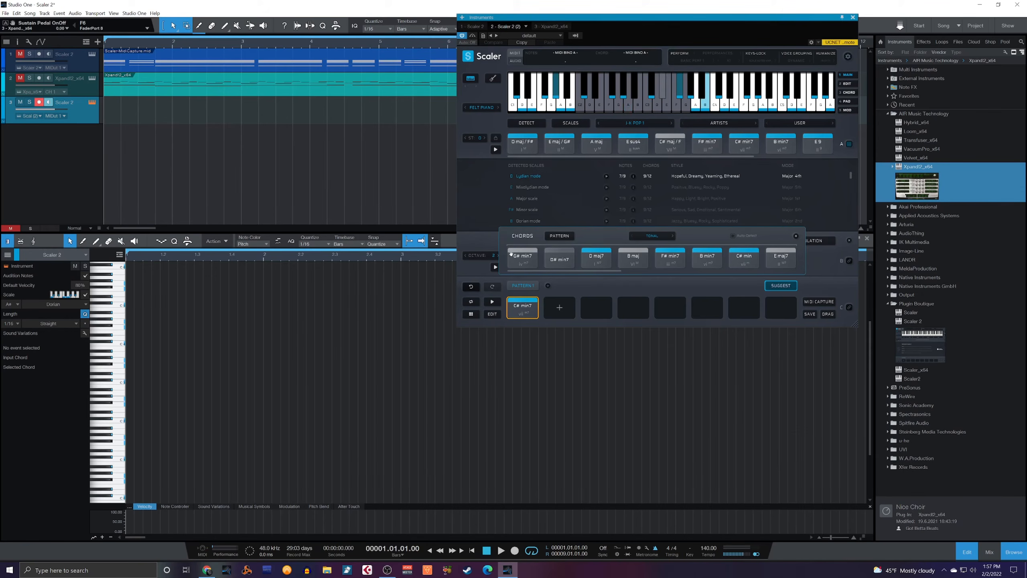
{"action": "left_click", "coordinate": [645, 266]}
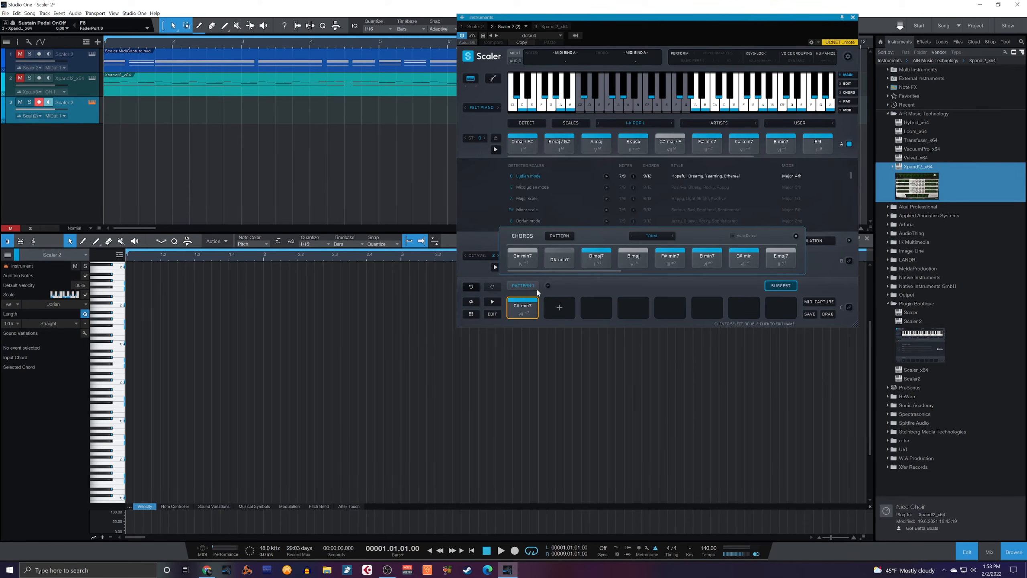
{"action": "left_click", "coordinate": [527, 305]}
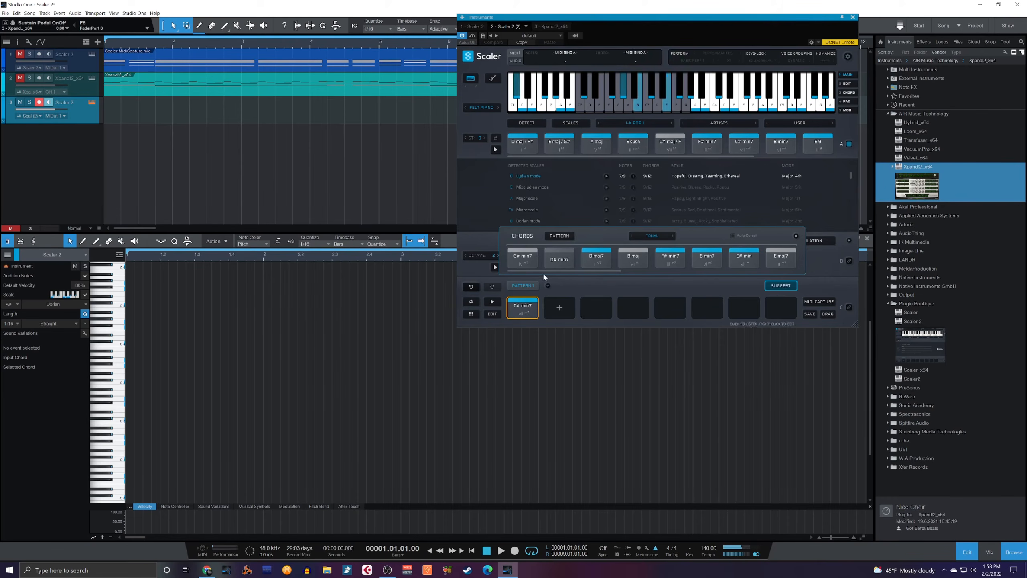
{"action": "left_click", "coordinate": [524, 305]}
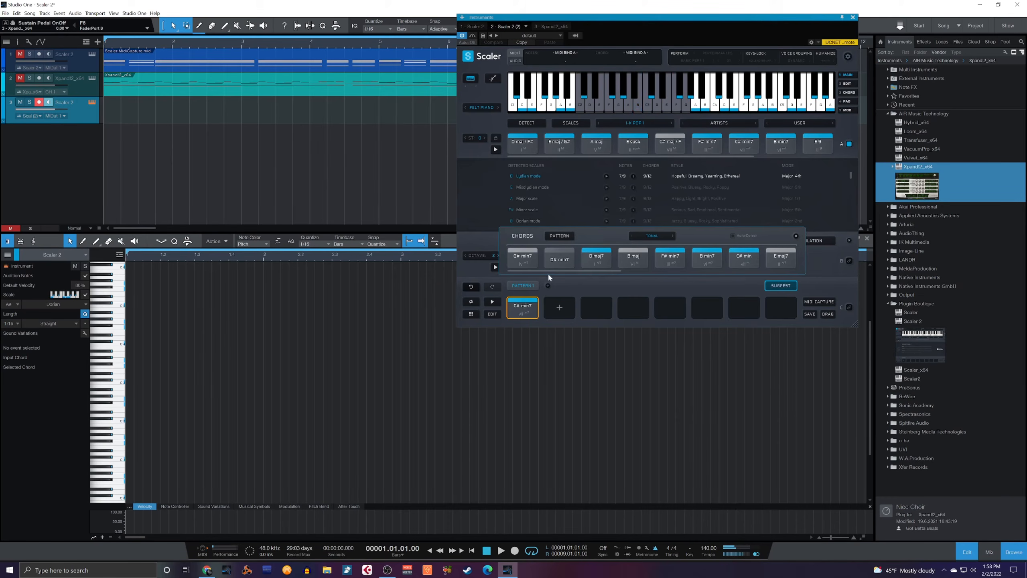
Add the suggested D maj7 as the pattern's second chord after comparing suggestions with C# min7.
{"action": "left_click", "coordinate": [566, 254]}
{"action": "left_click", "coordinate": [516, 306]}
{"action": "left_click", "coordinate": [516, 306]}
{"action": "left_click", "coordinate": [602, 255]}
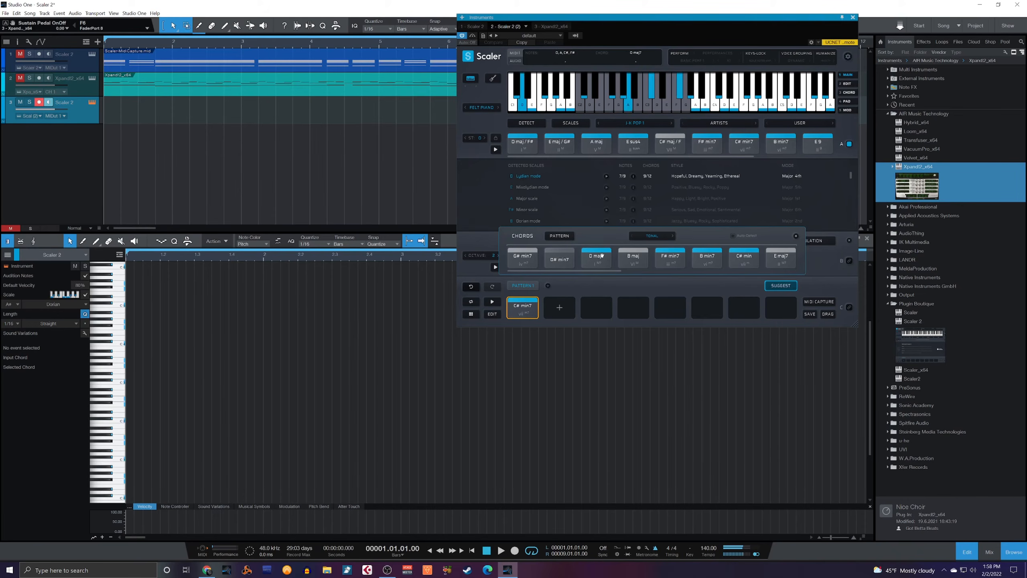
{"action": "left_click_drag", "start_coordinate": [601, 255], "coordinate": [566, 309]}
Audition the suggested C# min7 and F# min7 as continuations of the pattern's C# min7 and D maj7.
{"action": "left_click", "coordinate": [523, 314]}
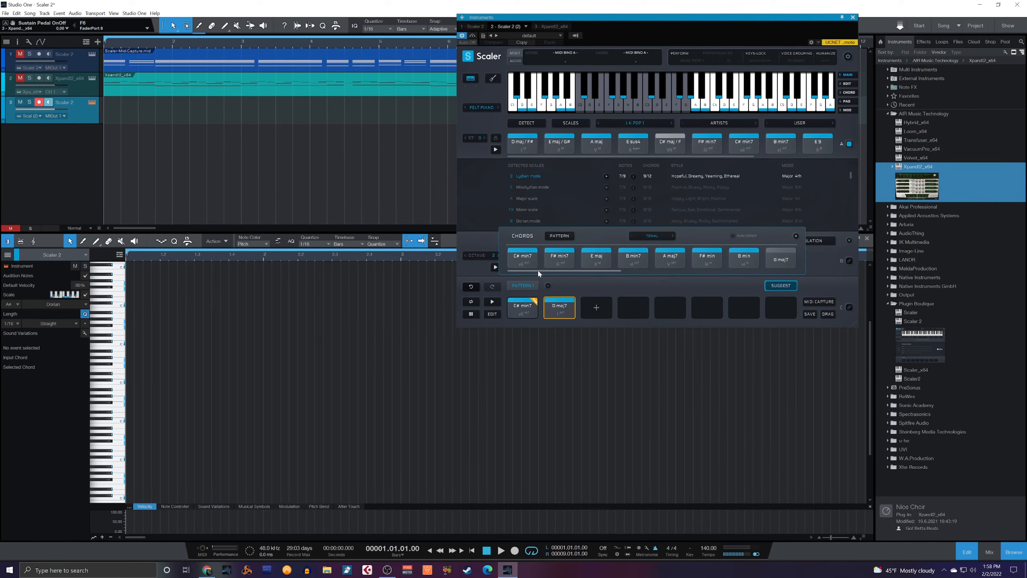
{"action": "left_click_drag", "start_coordinate": [581, 269], "coordinate": [544, 254]}
{"action": "left_click", "coordinate": [535, 258]}
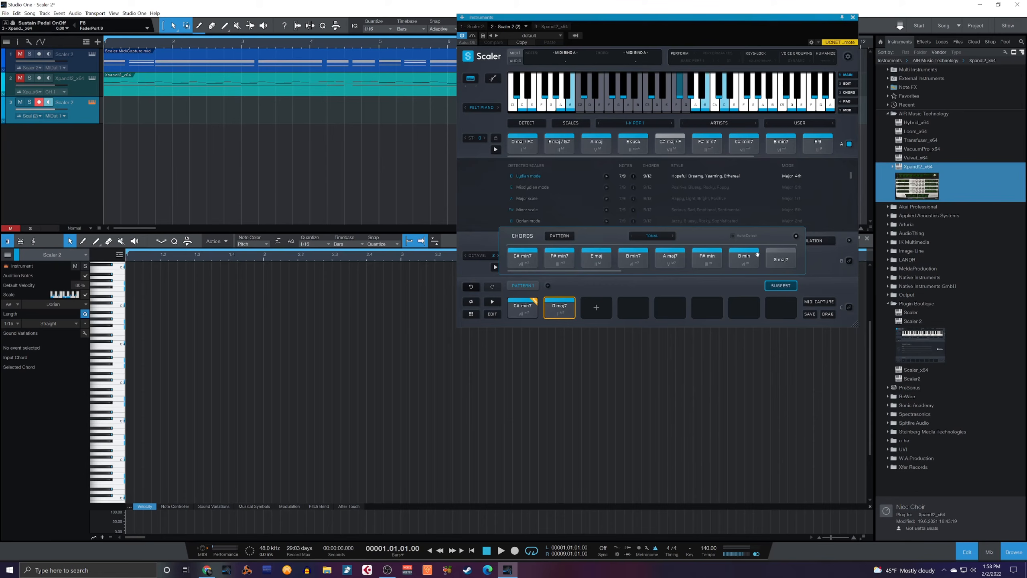
{"action": "left_click", "coordinate": [526, 311]}
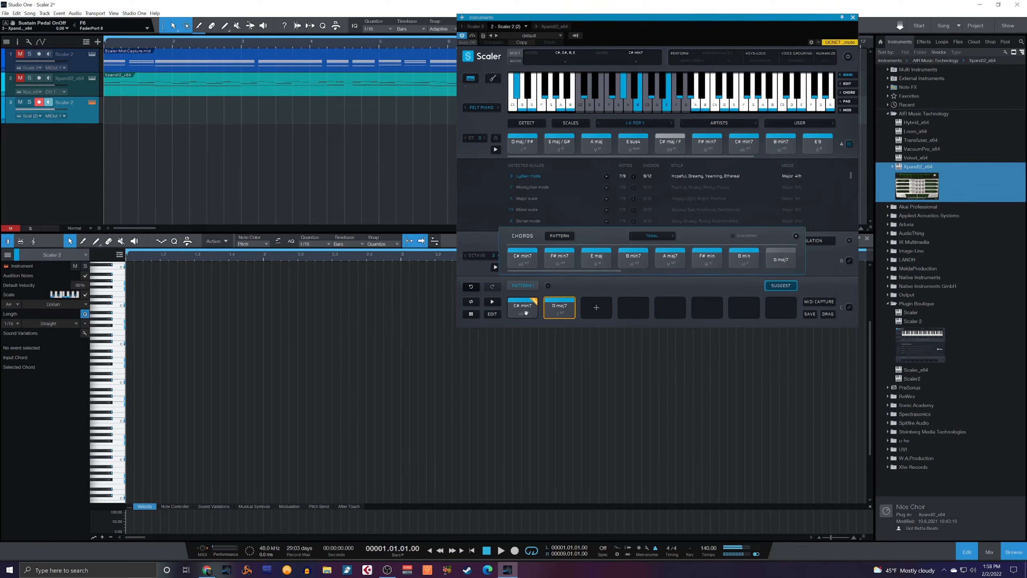
{"action": "left_click", "coordinate": [564, 308]}
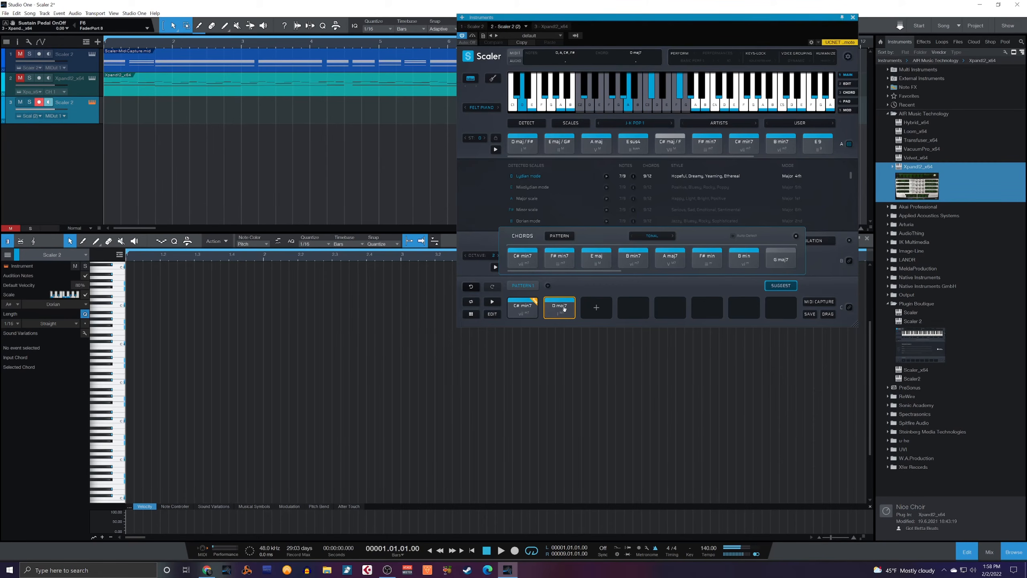
{"action": "left_click", "coordinate": [524, 256]}
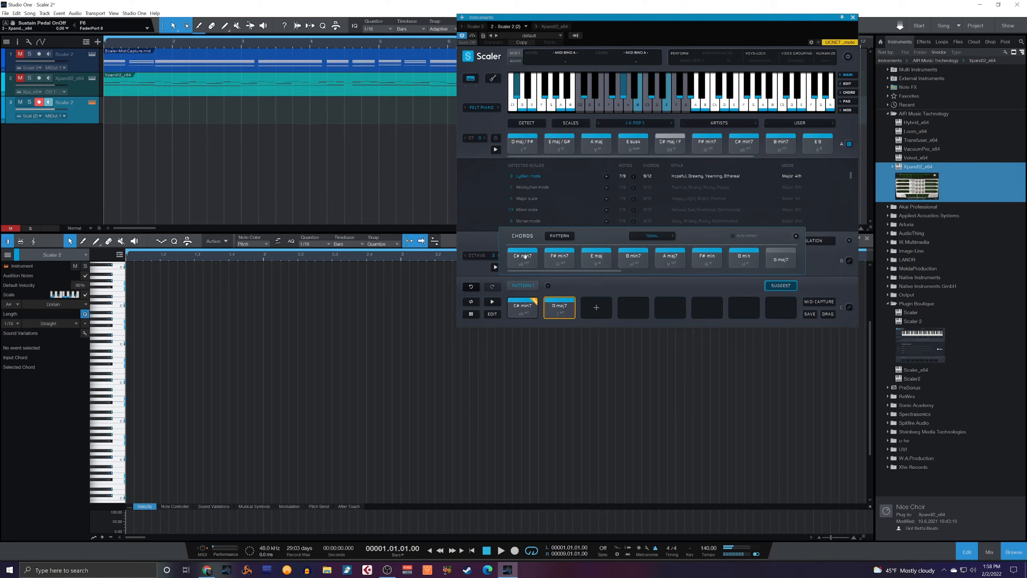
{"action": "left_click", "coordinate": [572, 258]}
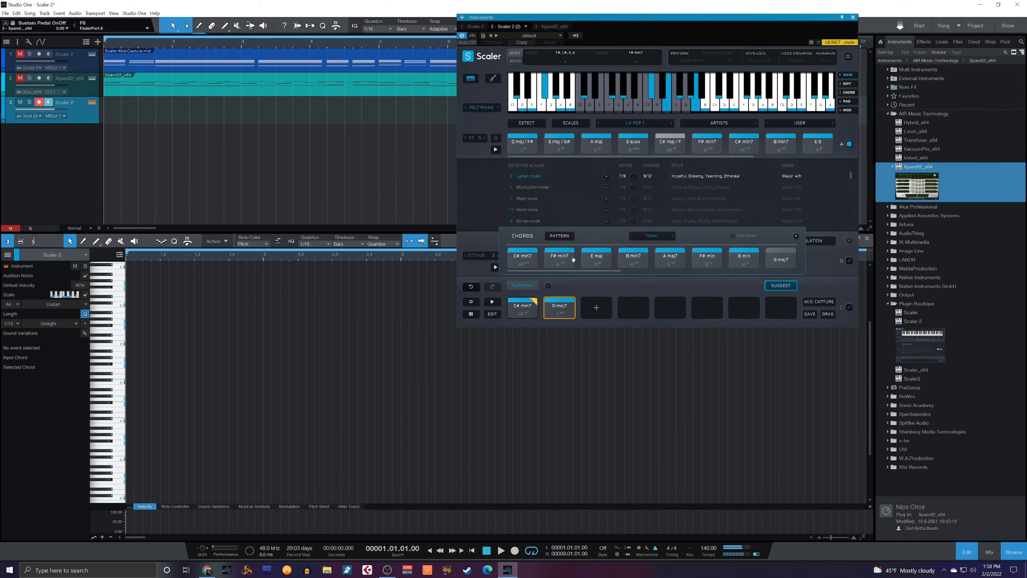
{"action": "left_click", "coordinate": [515, 305]}
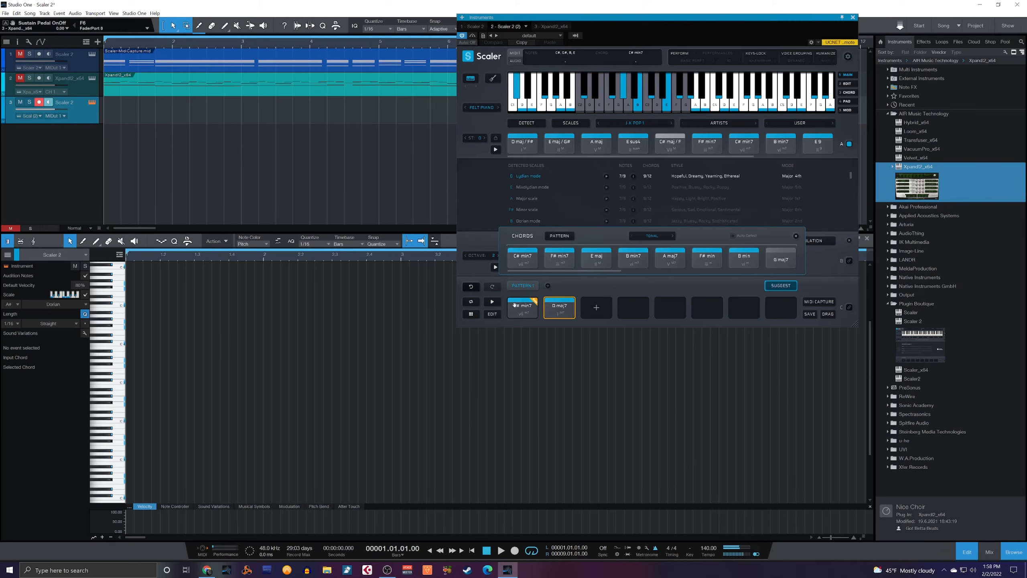
{"action": "left_click", "coordinate": [549, 304]}
{"action": "left_click", "coordinate": [565, 253]}
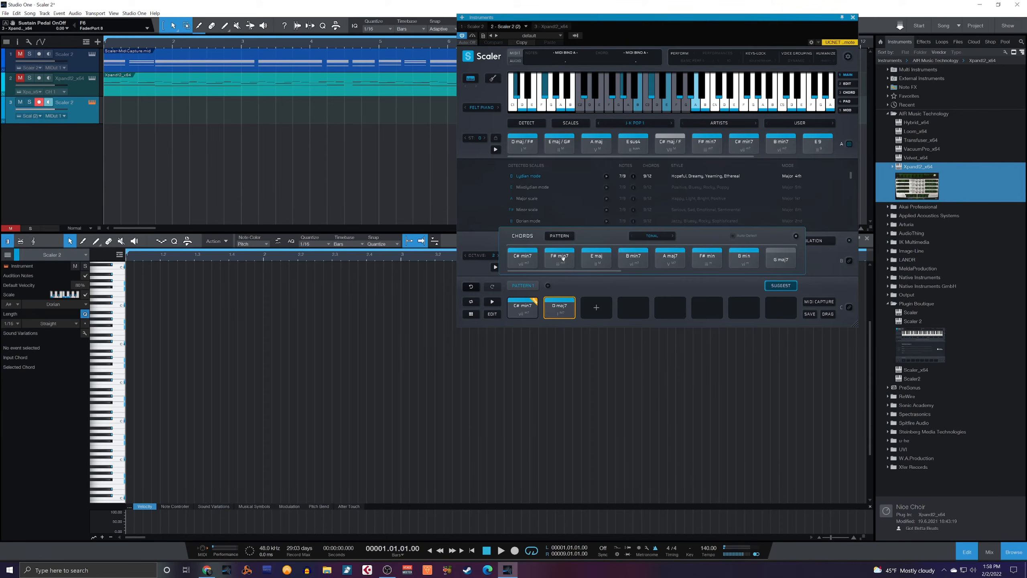
Audition the suggested E maj and B min7 after playing the pattern's C# min7 and D maj7.
{"action": "left_click", "coordinate": [512, 315]}
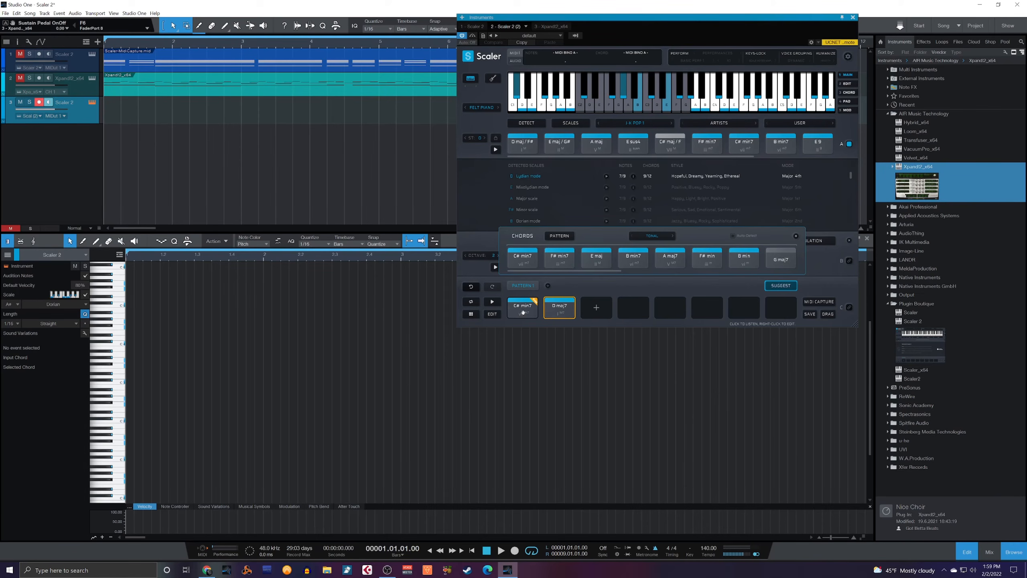
{"action": "left_click", "coordinate": [524, 308]}
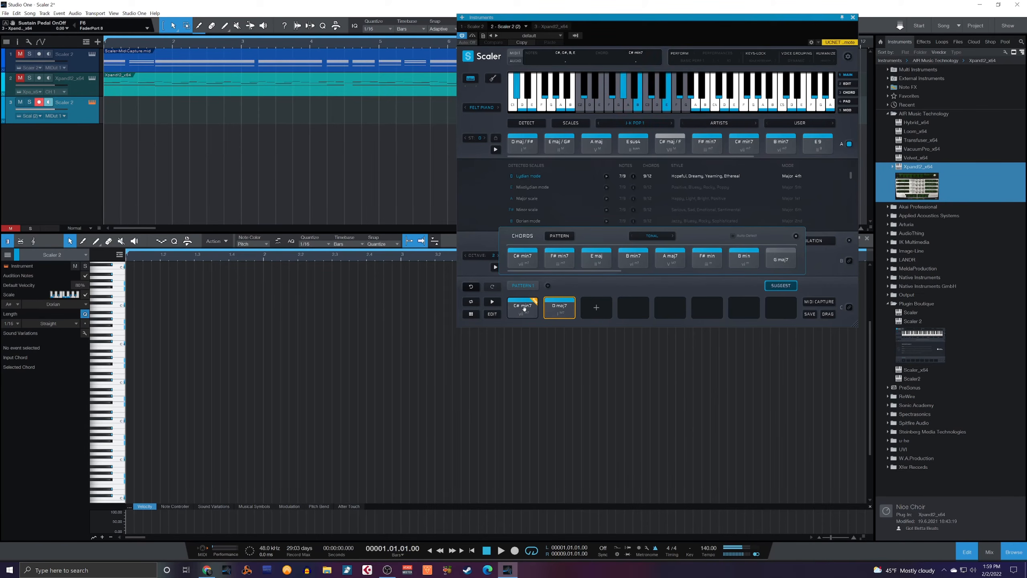
{"action": "left_click", "coordinate": [567, 310]}
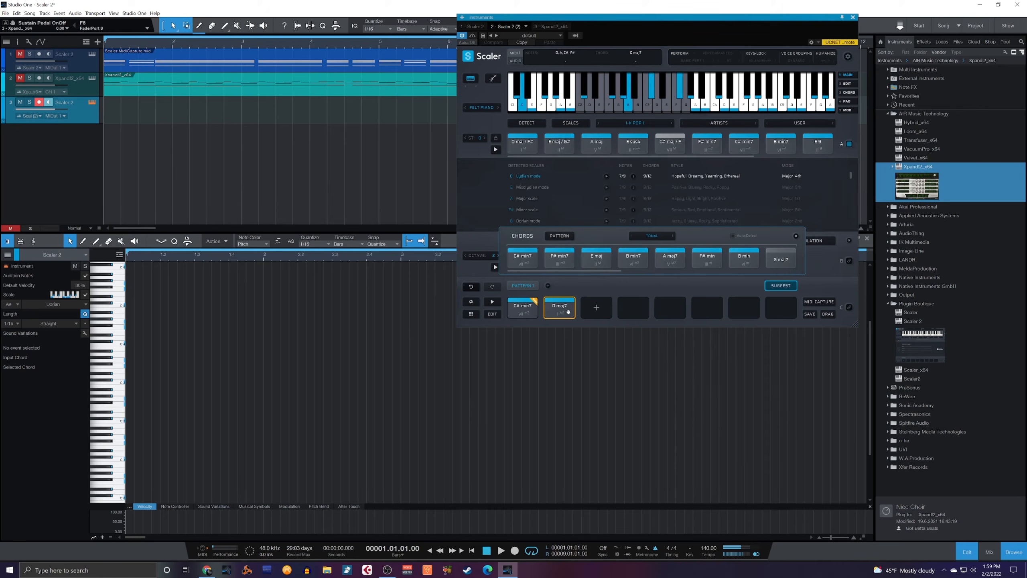
{"action": "left_click", "coordinate": [594, 259]}
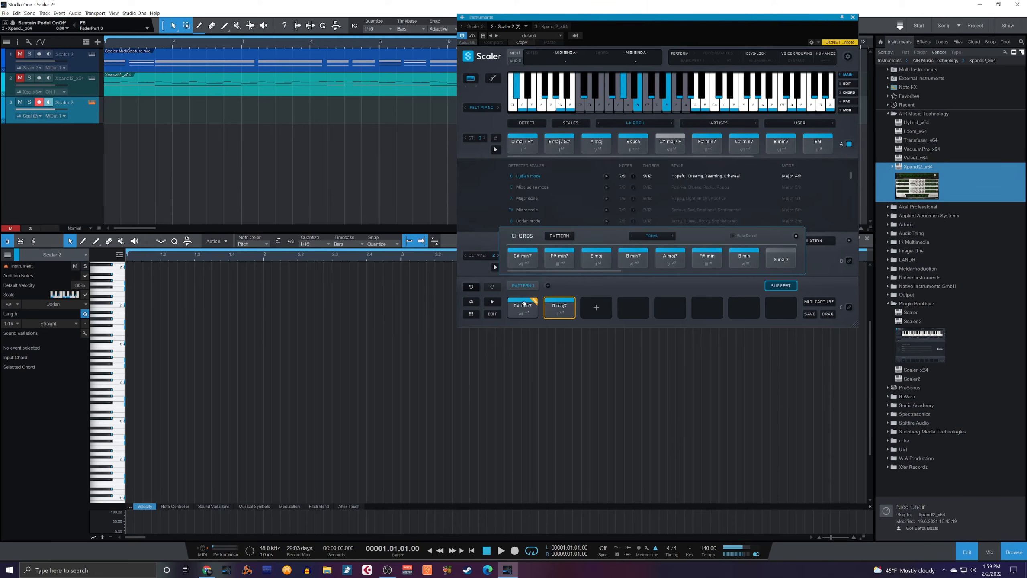
{"action": "left_click", "coordinate": [620, 268]}
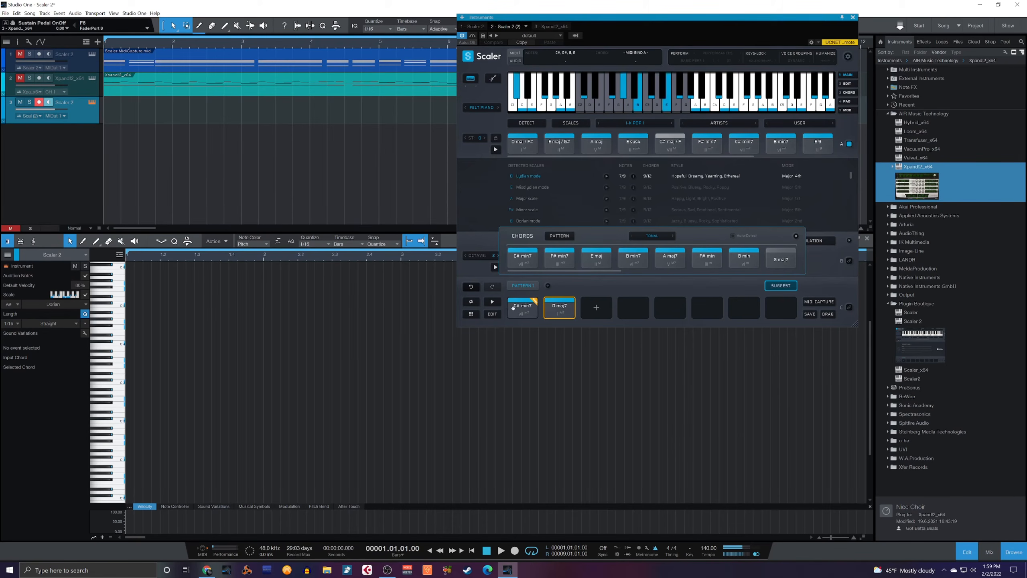
{"action": "left_click", "coordinate": [554, 306]}
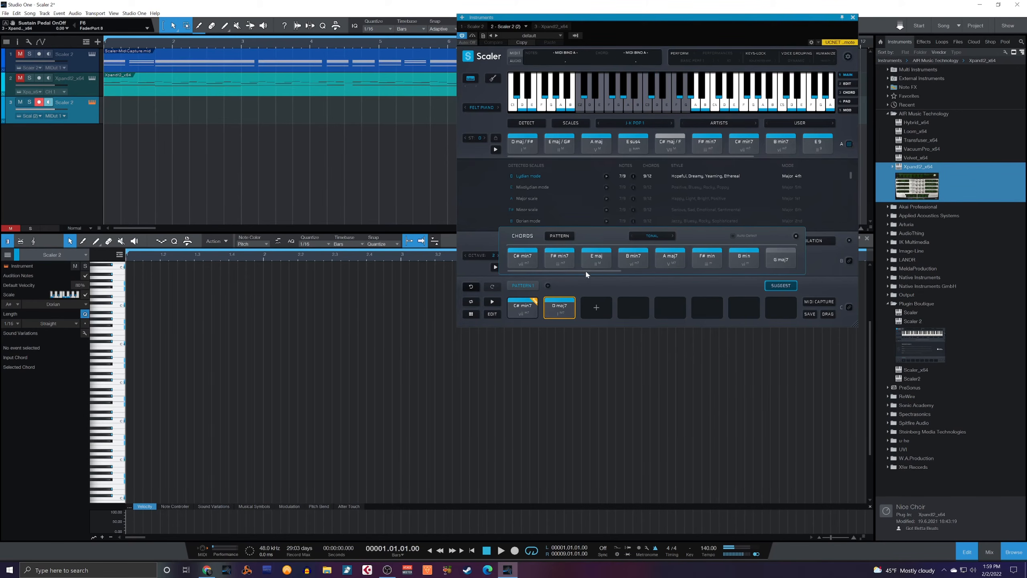
Audition suggestions further along the Tonal list, including A maj, against the pattern's C# min7 and D maj7.
{"action": "left_click_drag", "start_coordinate": [586, 270], "coordinate": [676, 274]}
{"action": "left_click", "coordinate": [526, 314]}
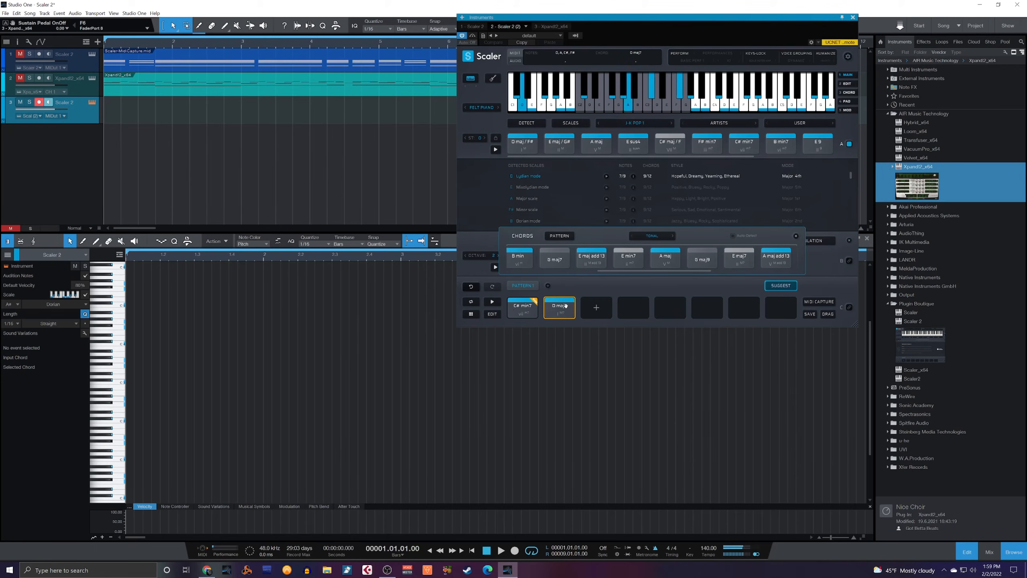
{"action": "left_click", "coordinate": [557, 261]}
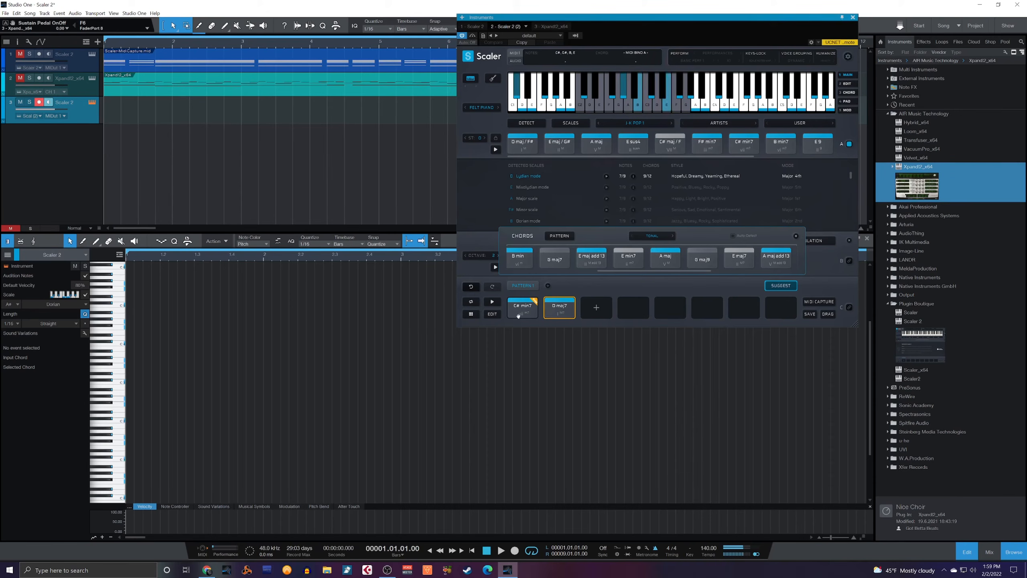
{"action": "left_click", "coordinate": [666, 255]}
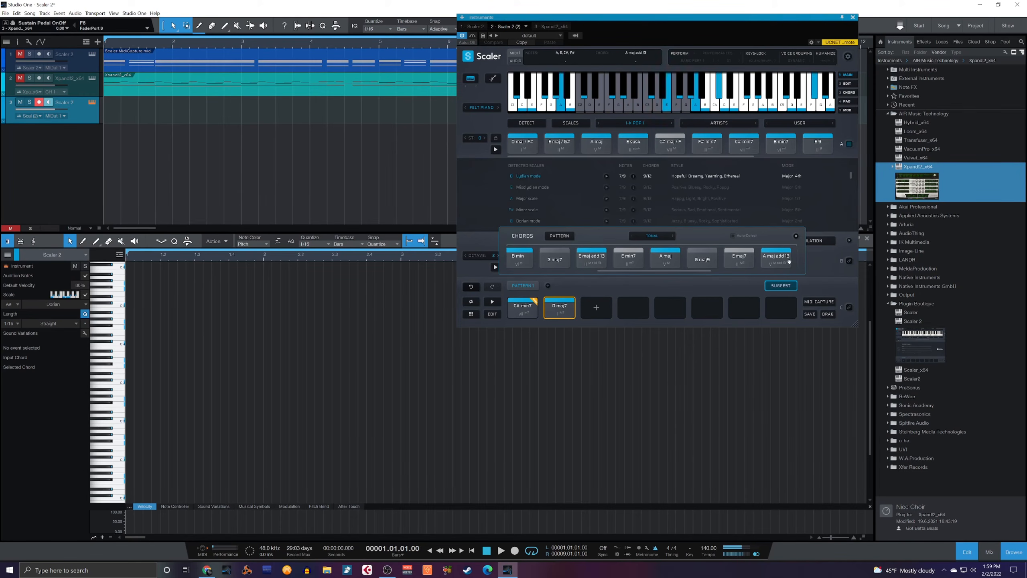
Compare the suggested F# min7, E maj, B min7 and A maj7 as the third chord after C# min7 and D maj7.
{"action": "left_click_drag", "start_coordinate": [698, 270], "coordinate": [587, 260]}
{"action": "left_click", "coordinate": [557, 259]}
{"action": "left_click", "coordinate": [600, 259]}
{"action": "left_click", "coordinate": [634, 260]}
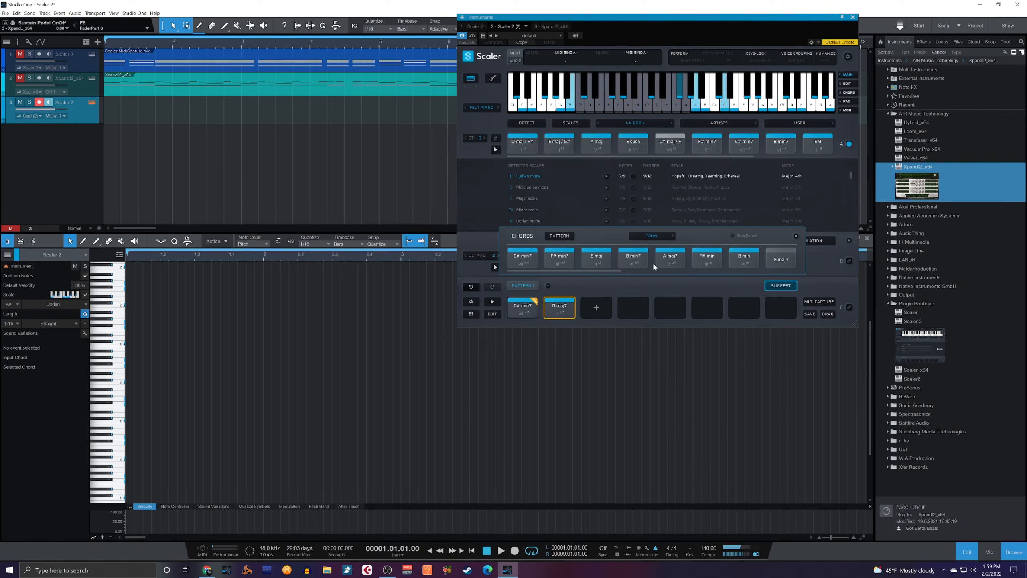
{"action": "left_click", "coordinate": [594, 260]}
{"action": "left_click", "coordinate": [520, 307]}
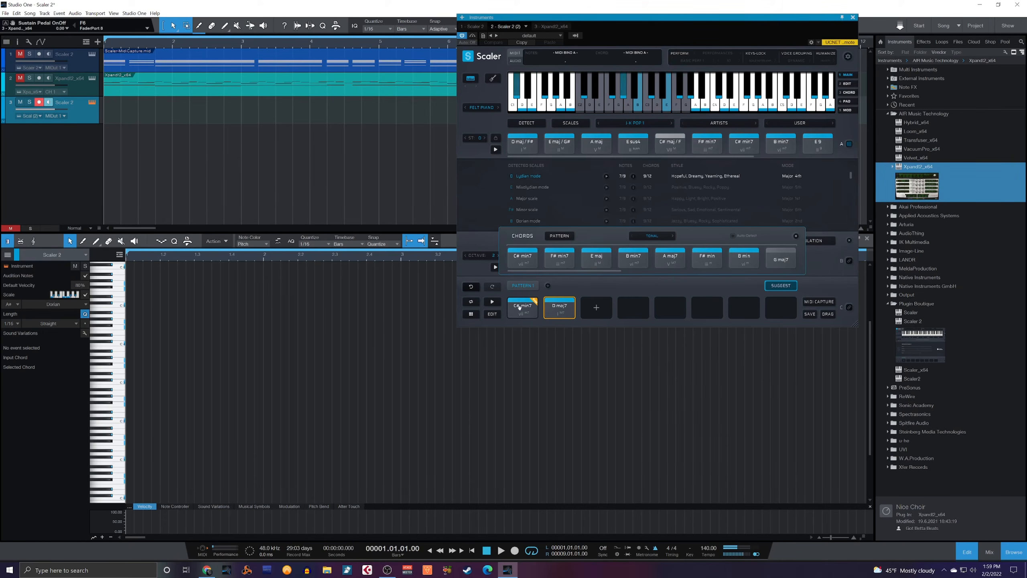
{"action": "left_click", "coordinate": [553, 308]}
{"action": "left_click", "coordinate": [596, 260]}
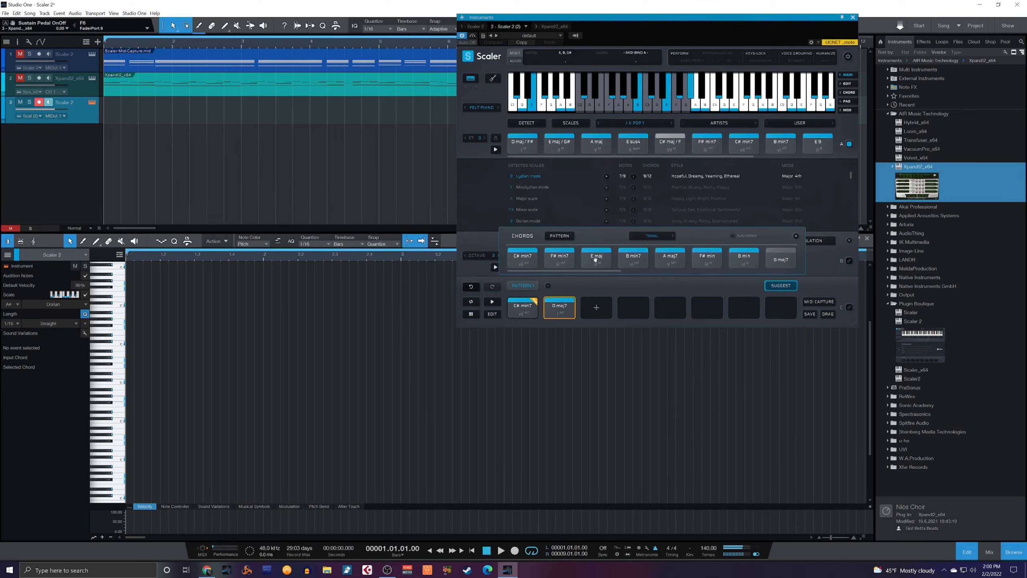
{"action": "left_click", "coordinate": [675, 260]}
{"action": "left_click", "coordinate": [560, 259]}
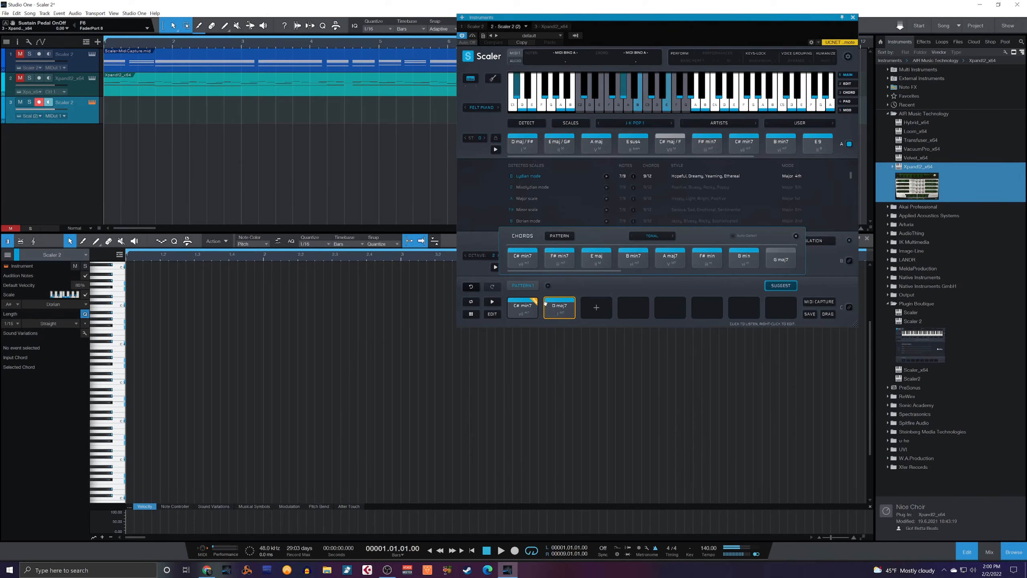
Replay the pattern's D maj7 with the suggested E maj, and add E maj as the pattern's third chord.
{"action": "left_click", "coordinate": [574, 305]}
{"action": "left_click", "coordinate": [575, 305]}
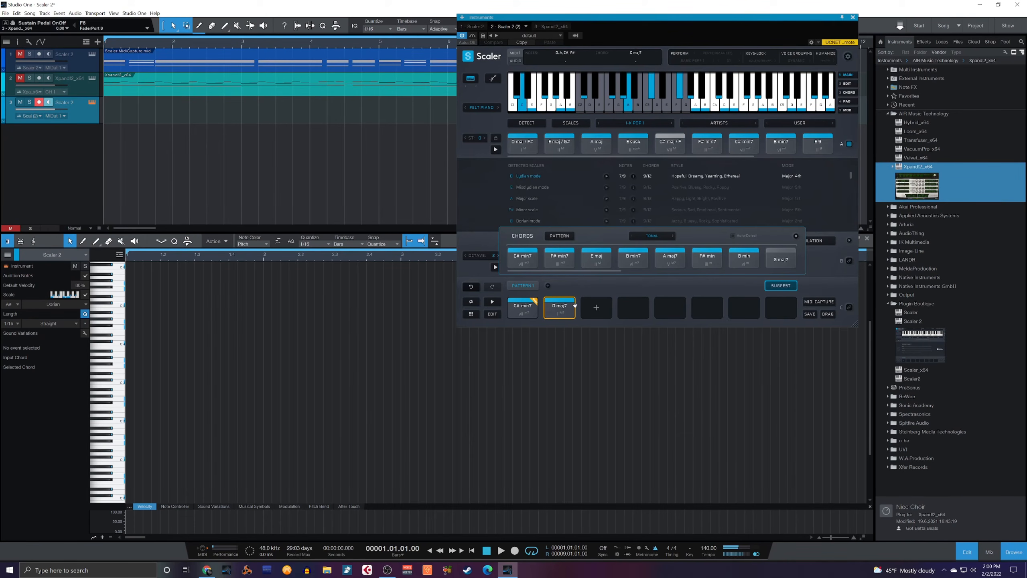
{"action": "left_click", "coordinate": [596, 257]}
{"action": "left_click_drag", "start_coordinate": [595, 257], "coordinate": [597, 308]}
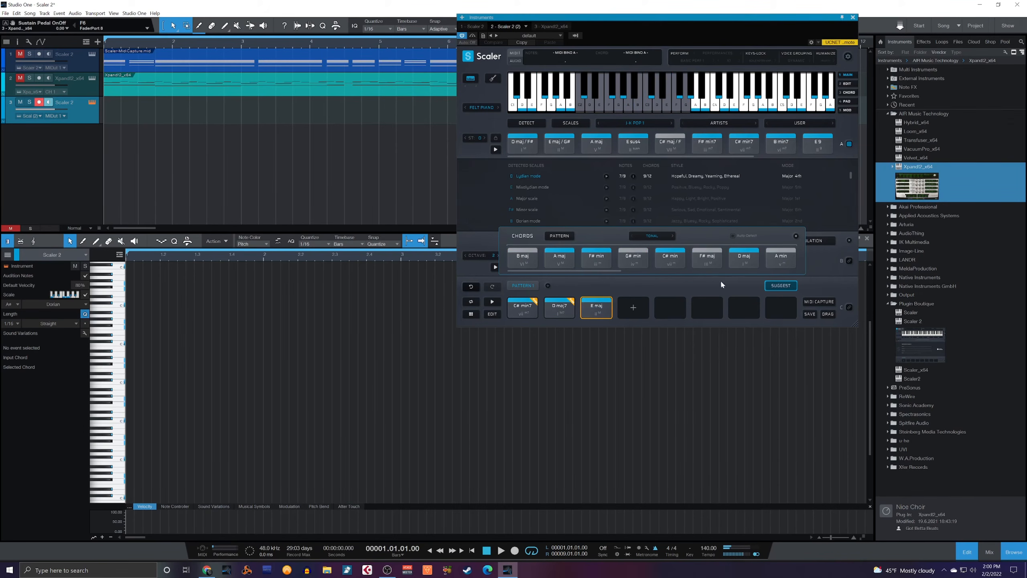
Replay the pattern chords and audition B maj, F# min and G# min from the suggestions for E maj.
{"action": "left_click", "coordinate": [518, 316]}
{"action": "left_click", "coordinate": [553, 311]}
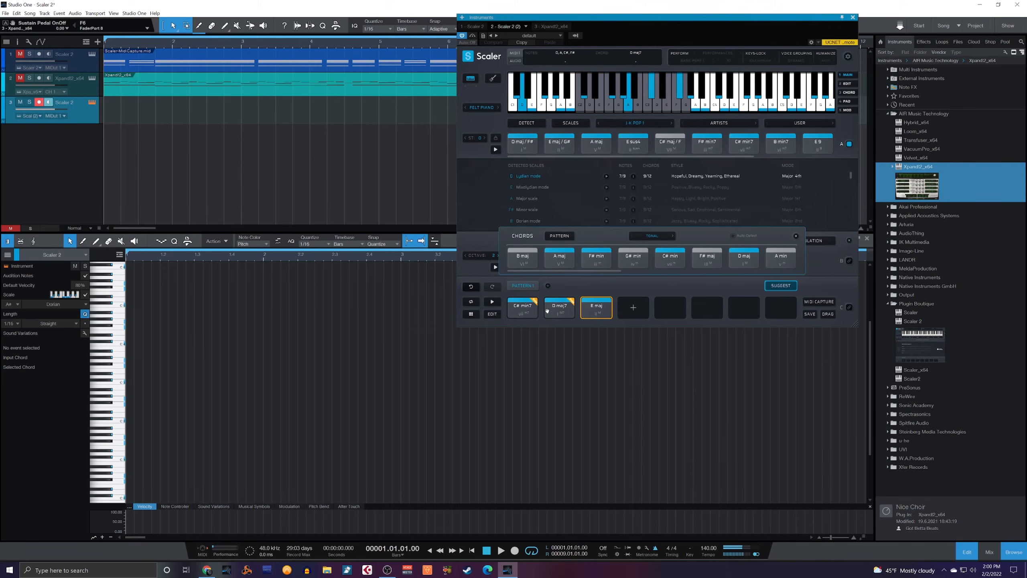
{"action": "left_click", "coordinate": [522, 257]}
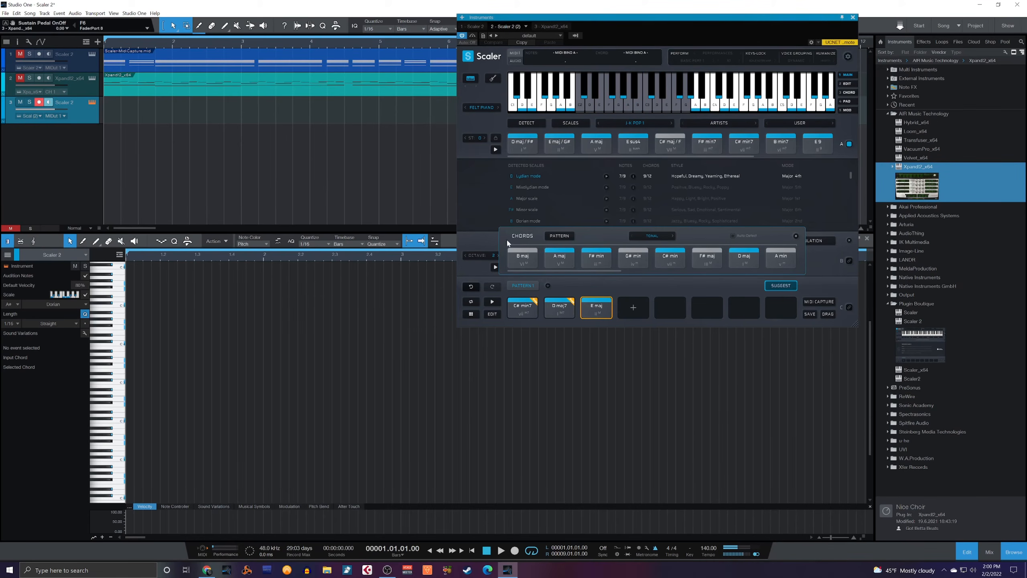
{"action": "left_click", "coordinate": [593, 258]}
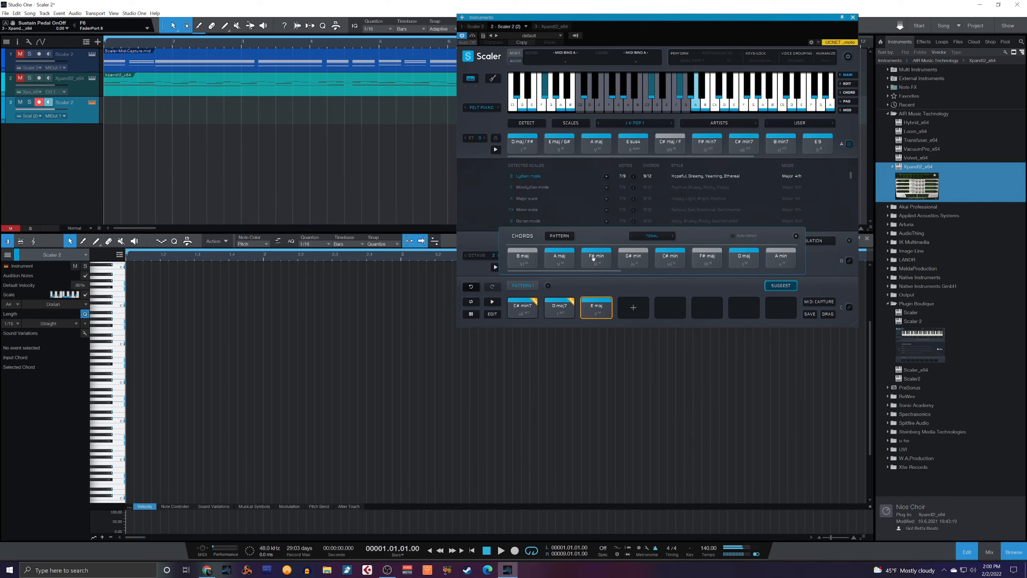
{"action": "left_click", "coordinate": [635, 258]}
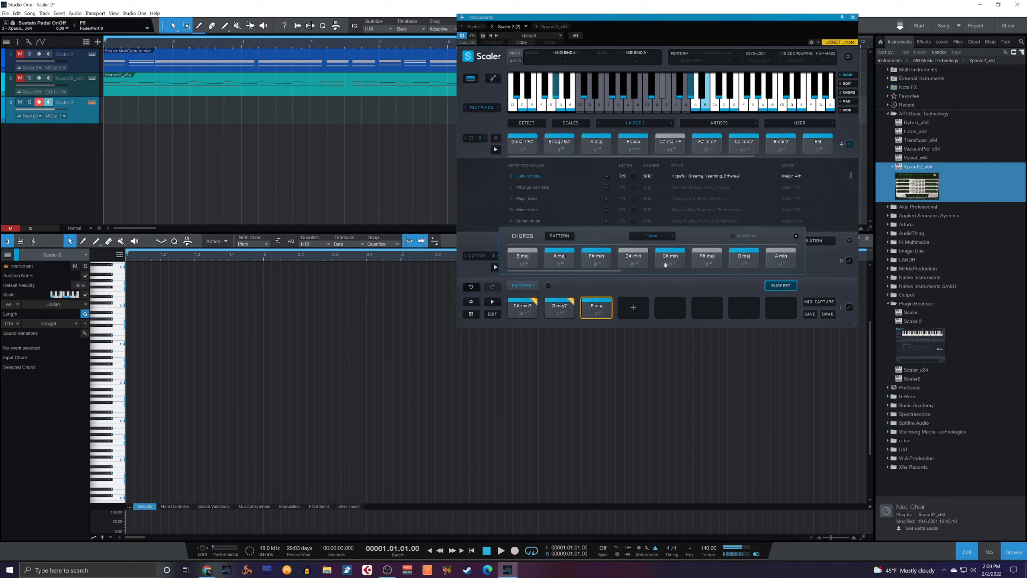
Show the suggestions for the pattern's C# min7 and add D maj7 as the fourth chord after auditioning it with the progression.
{"action": "left_click", "coordinate": [528, 306]}
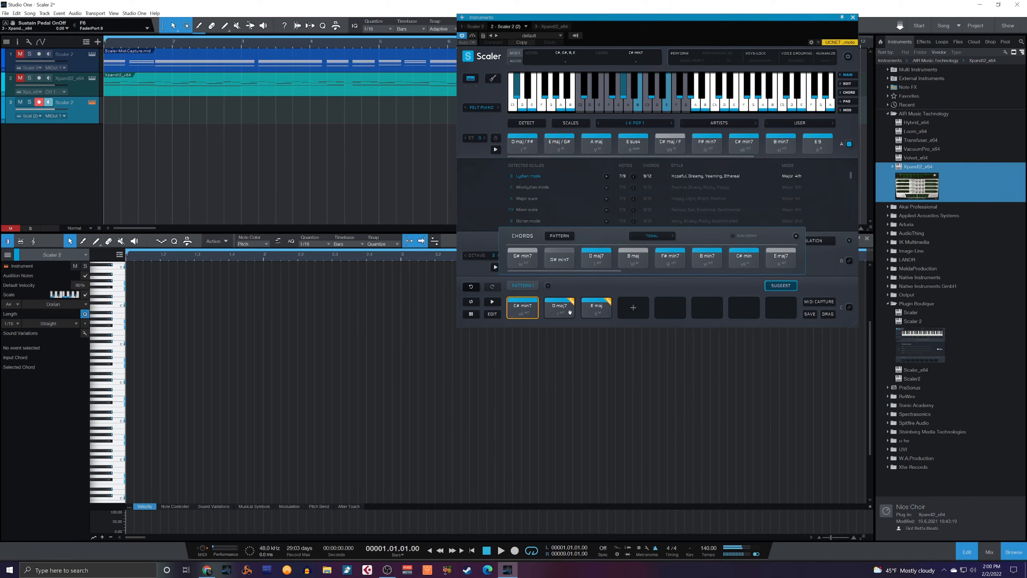
{"action": "left_click", "coordinate": [597, 309]}
{"action": "left_click", "coordinate": [598, 258]}
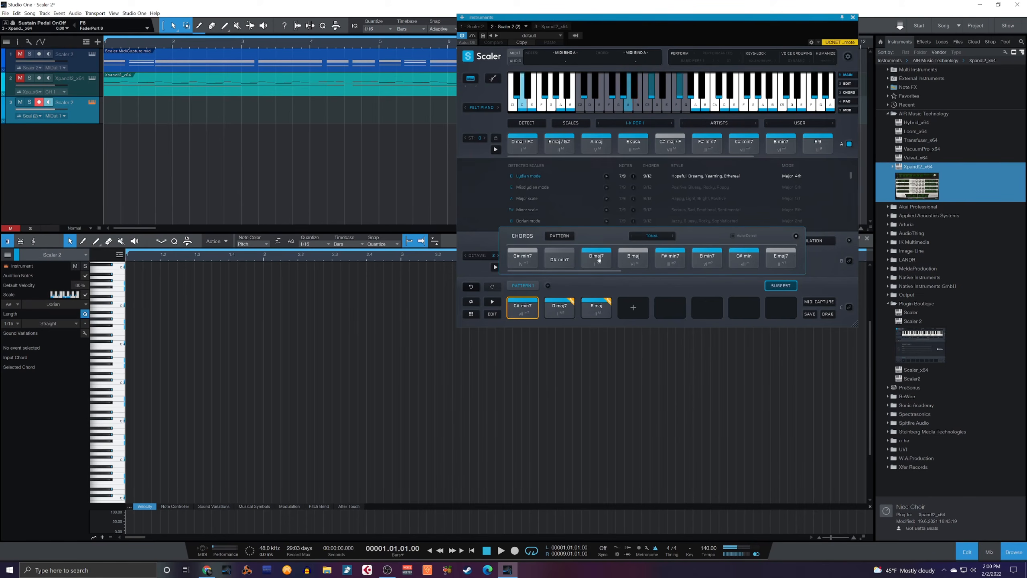
{"action": "left_click", "coordinate": [521, 307]}
{"action": "left_click", "coordinate": [522, 307]}
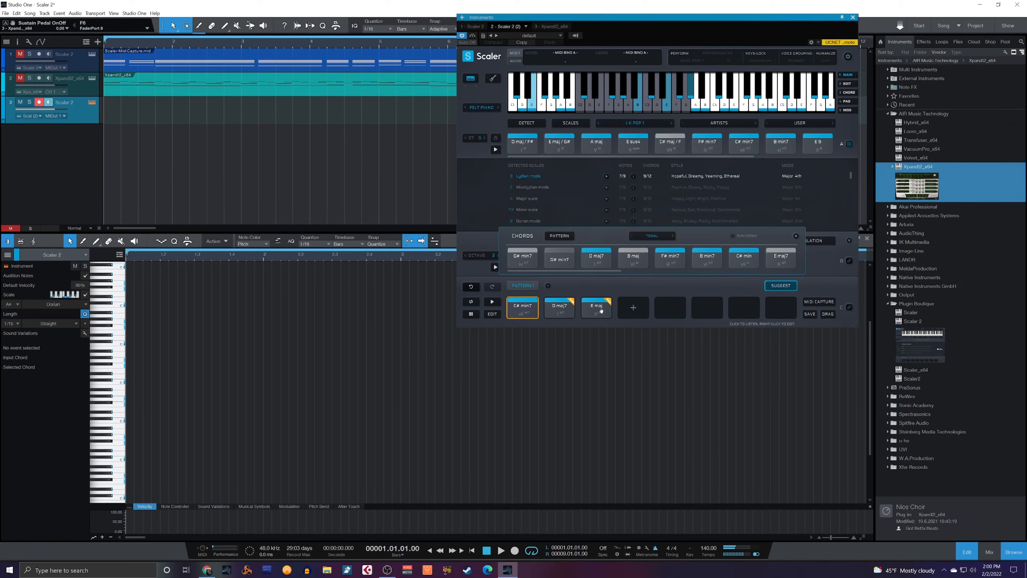
{"action": "left_click", "coordinate": [559, 259]}
{"action": "left_click", "coordinate": [592, 261]}
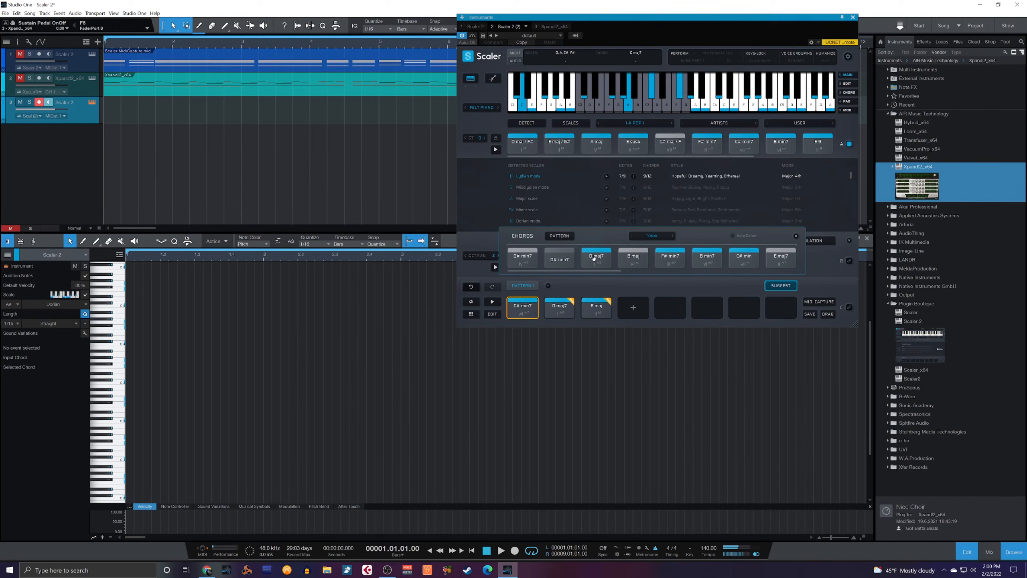
{"action": "left_click_drag", "start_coordinate": [593, 258], "coordinate": [633, 307]}
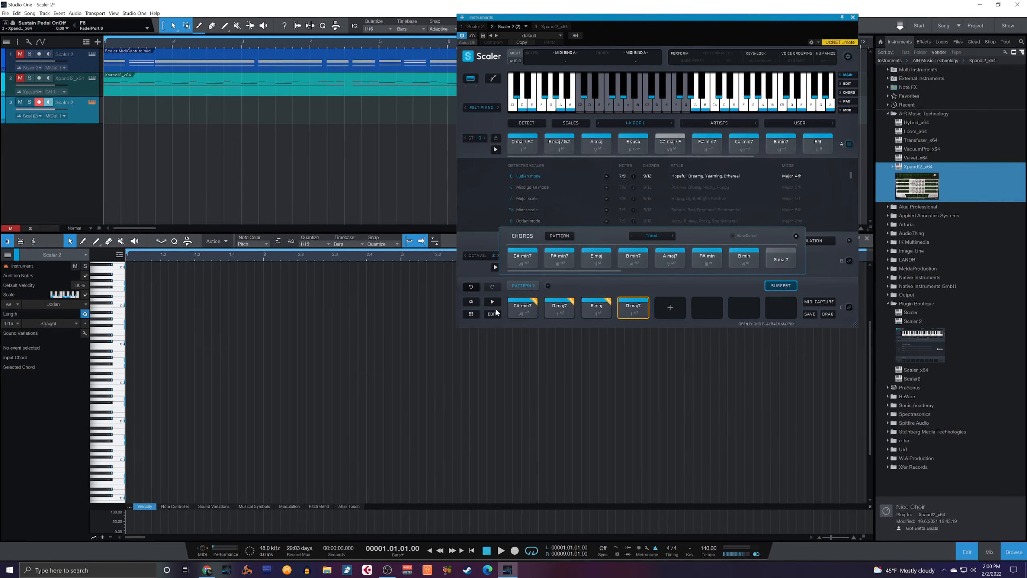
Play back the four-chord progression and audition the suggested A maj7, F# min, F# min7 and C# min7 as a fifth chord.
{"action": "left_click", "coordinate": [493, 302]}
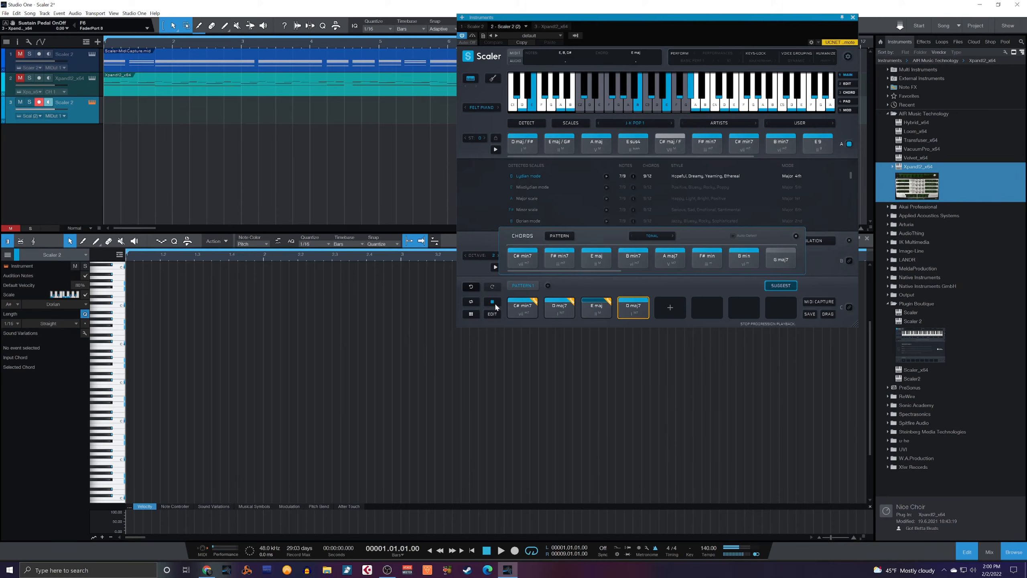
{"action": "left_click", "coordinate": [667, 260]}
{"action": "left_click", "coordinate": [707, 267]}
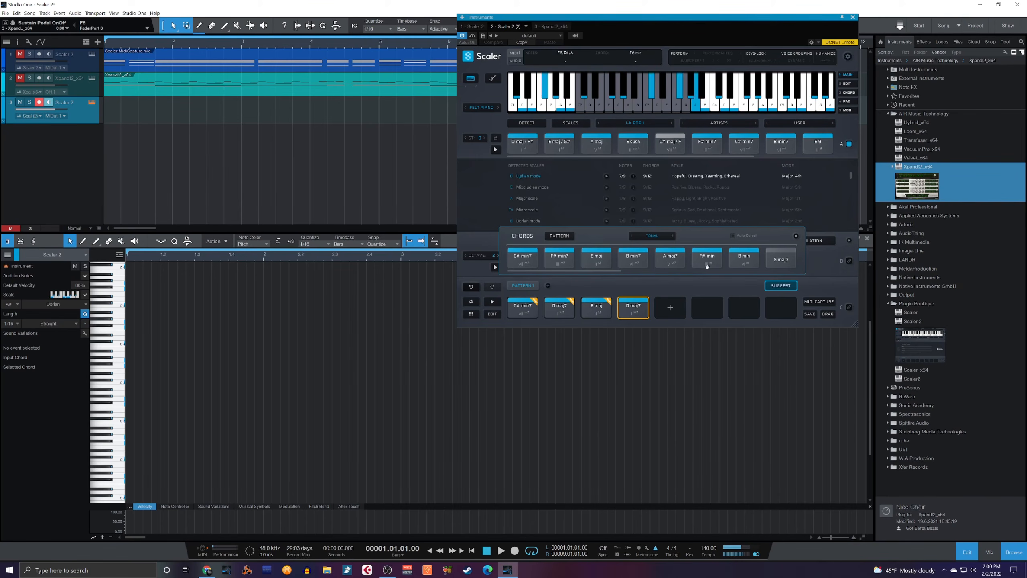
{"action": "left_click", "coordinate": [558, 257]}
{"action": "left_click", "coordinate": [523, 258]}
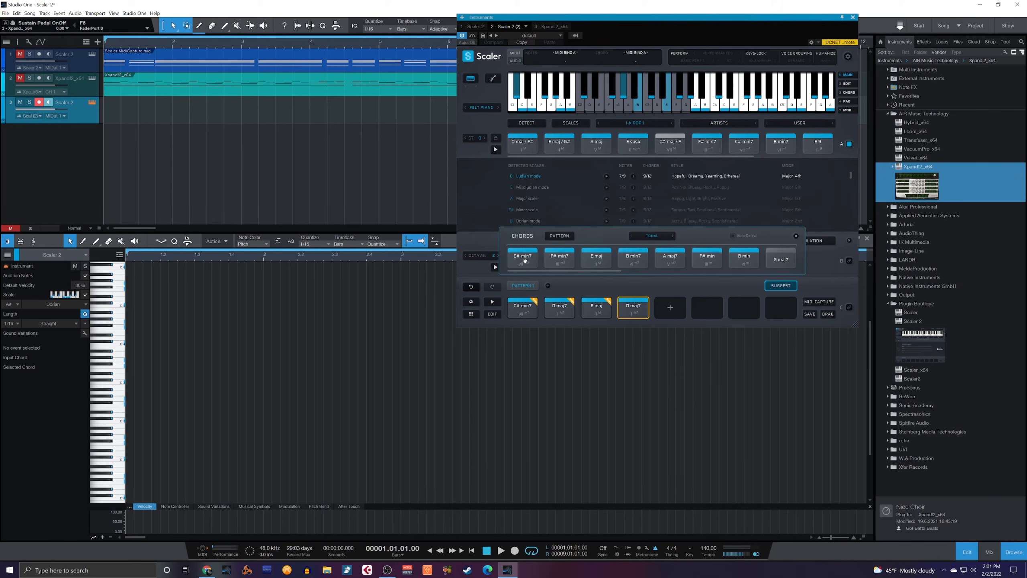
Audition the pattern's C# min7, D maj7, E maj and final D maj7 chords in order.
{"action": "left_click", "coordinate": [524, 308]}
{"action": "left_click", "coordinate": [555, 312]}
{"action": "left_click", "coordinate": [596, 314]}
{"action": "left_click", "coordinate": [635, 312]}
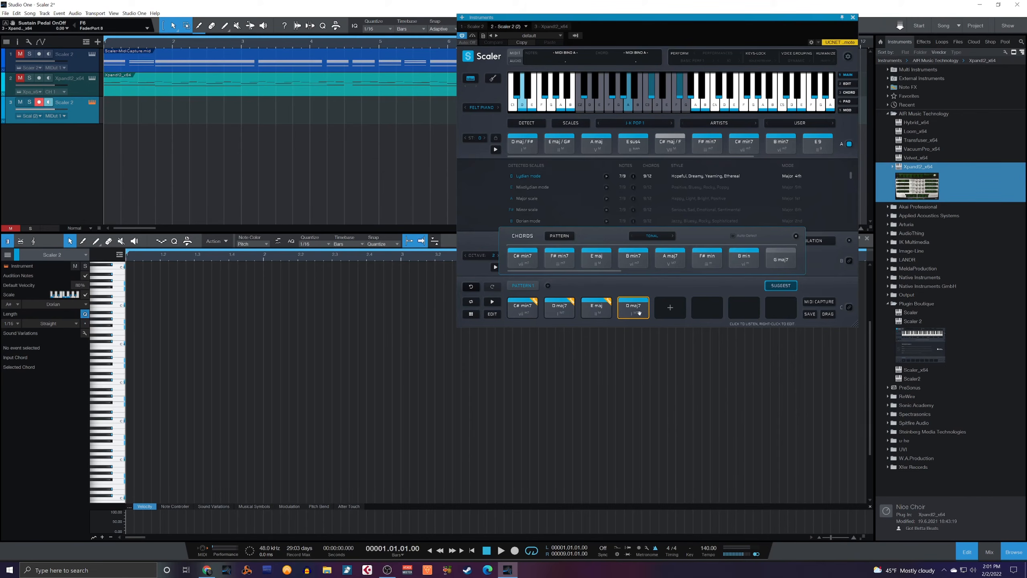
Space the pattern chords with rests, moving the last D maj7 to slot 8, E maj to slot 6 and the first D maj7 to slot 4, and play it.
{"action": "left_click_drag", "start_coordinate": [652, 308], "coordinate": [780, 304]}
{"action": "left_click", "coordinate": [603, 312]}
{"action": "left_click_drag", "start_coordinate": [603, 311], "coordinate": [707, 307]}
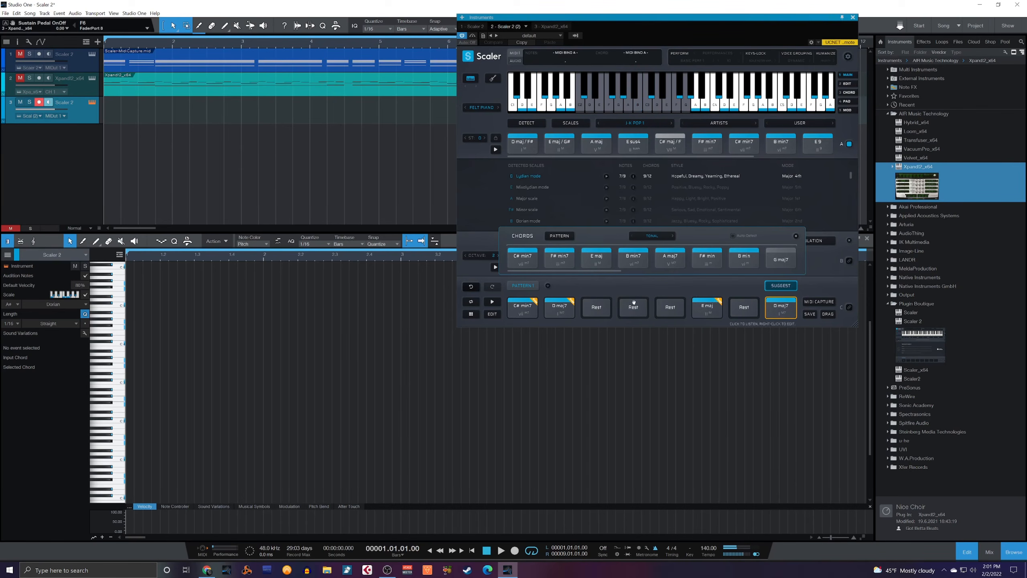
{"action": "left_click_drag", "start_coordinate": [574, 311], "coordinate": [633, 307]}
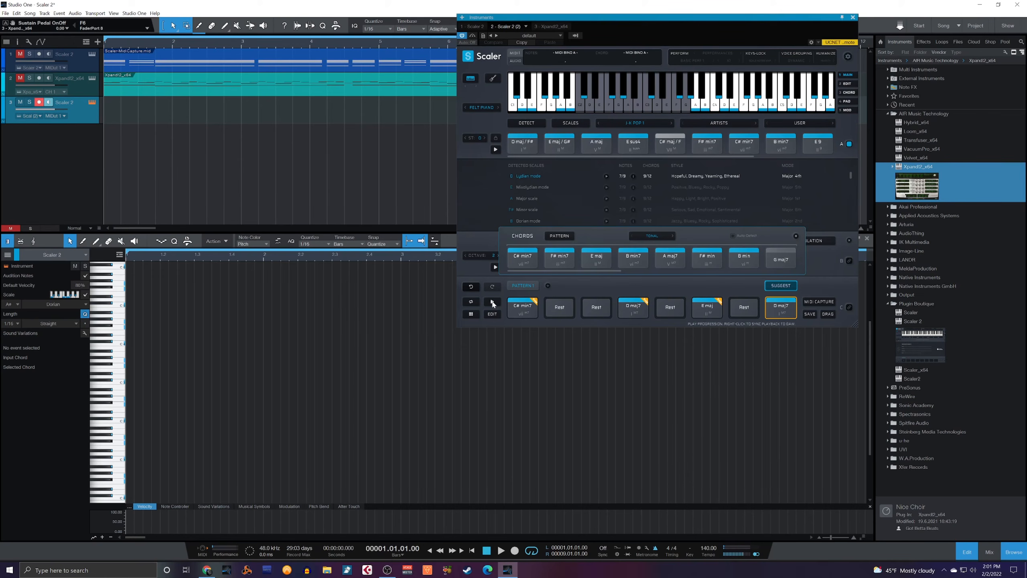
{"action": "left_click", "coordinate": [493, 304]}
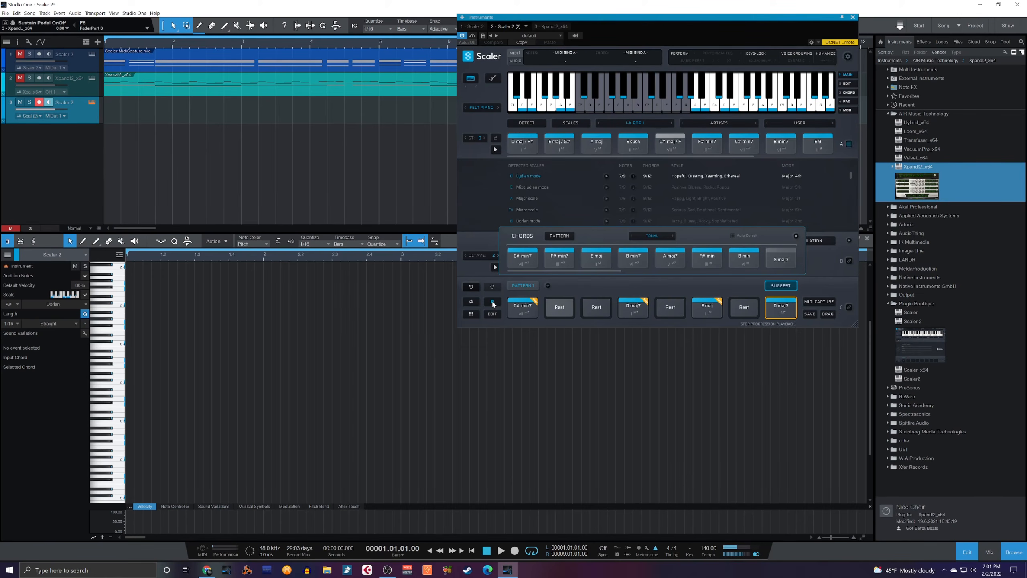
Move the pattern's D maj7 to slot 3, E maj to slot 5 and the last D maj7 to slot 7, and play it back.
{"action": "left_click_drag", "start_coordinate": [631, 307], "coordinate": [598, 307]}
{"action": "left_click_drag", "start_coordinate": [707, 306], "coordinate": [670, 307]}
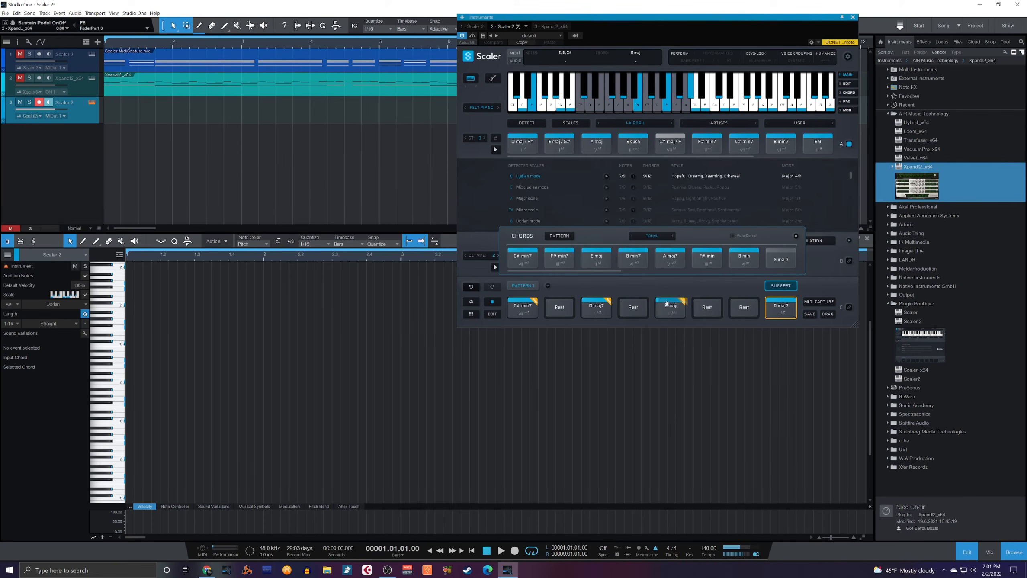
{"action": "left_click_drag", "start_coordinate": [789, 311], "coordinate": [740, 310]}
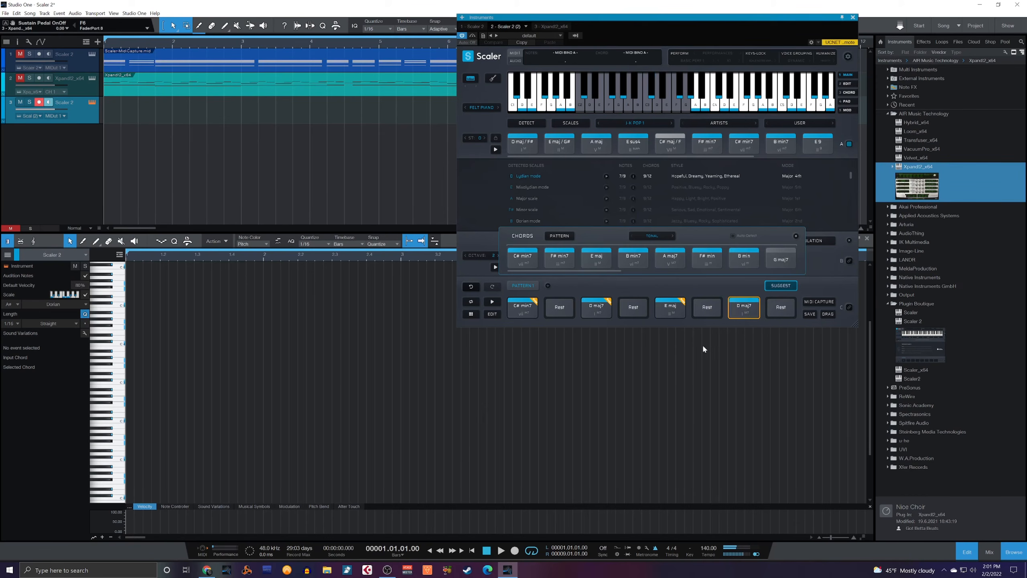
{"action": "left_click", "coordinate": [490, 305]}
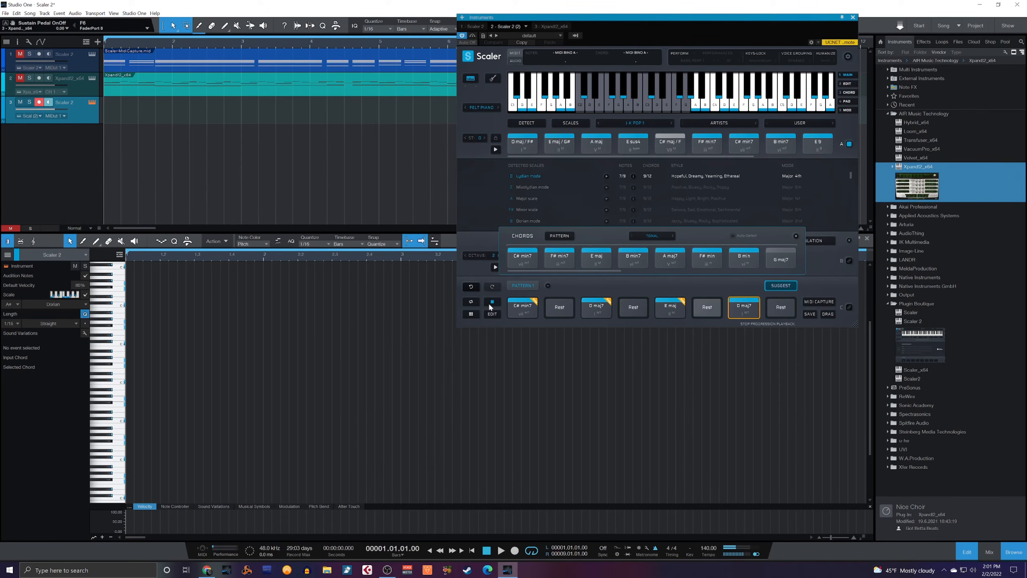
{"action": "left_click", "coordinate": [490, 303]}
Audition the suggested A maj7, B min7, E maj and F# min7, and add F# min7 as the pattern's eighth slot, playing the result.
{"action": "left_click", "coordinate": [670, 260]}
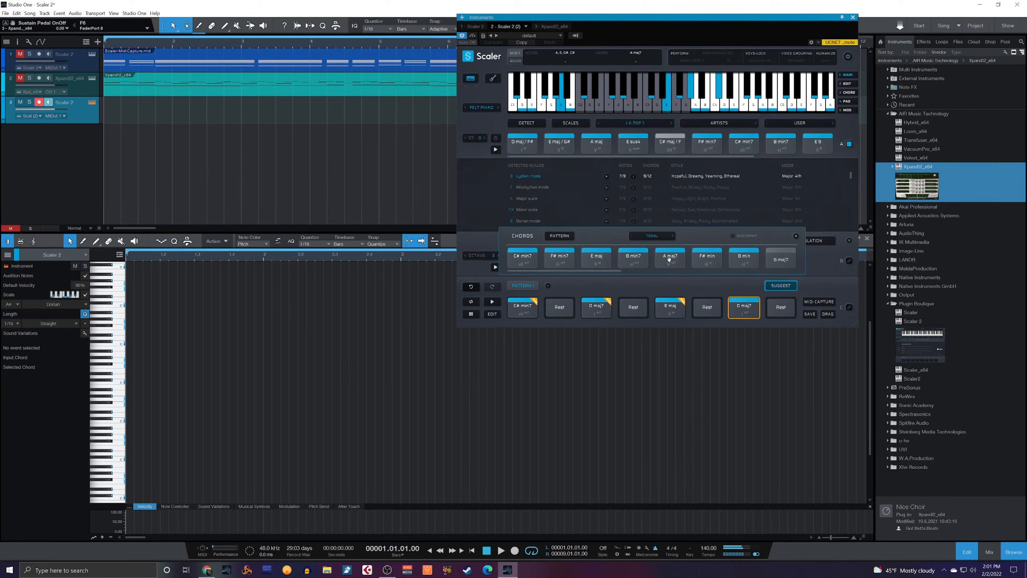
{"action": "left_click", "coordinate": [633, 260]}
{"action": "left_click", "coordinate": [610, 262]}
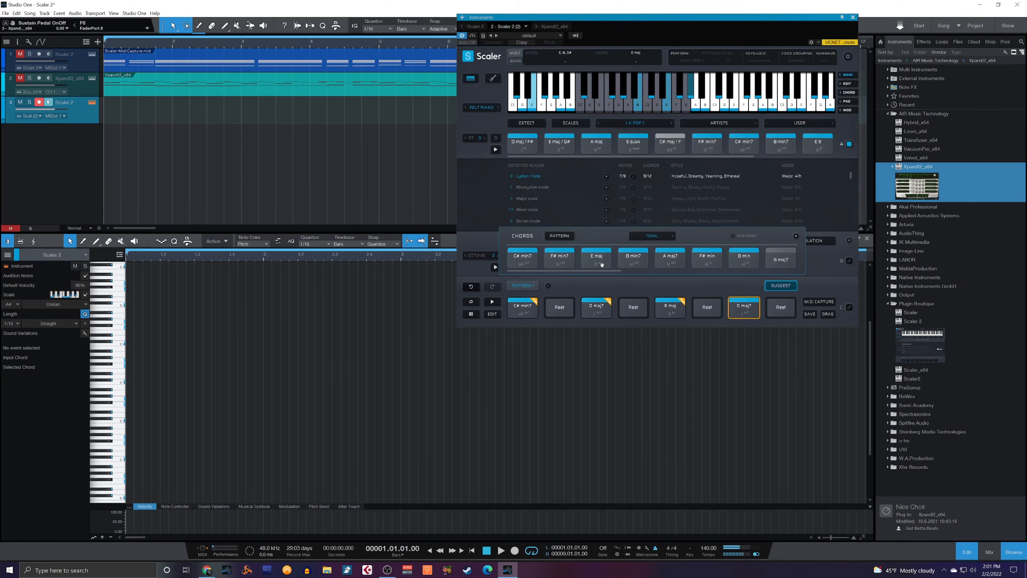
{"action": "left_click", "coordinate": [563, 260]}
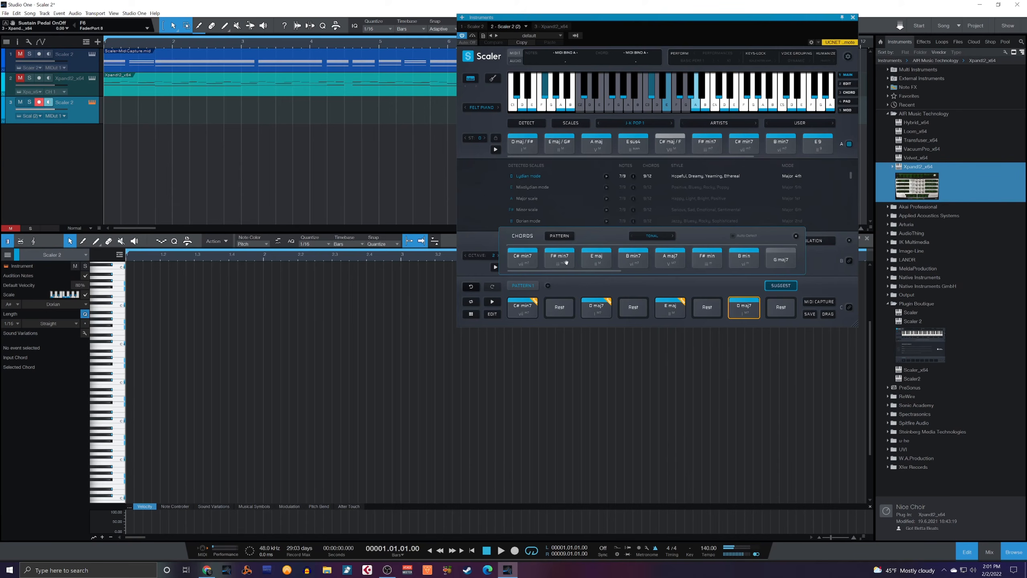
{"action": "left_click_drag", "start_coordinate": [564, 261], "coordinate": [780, 307]}
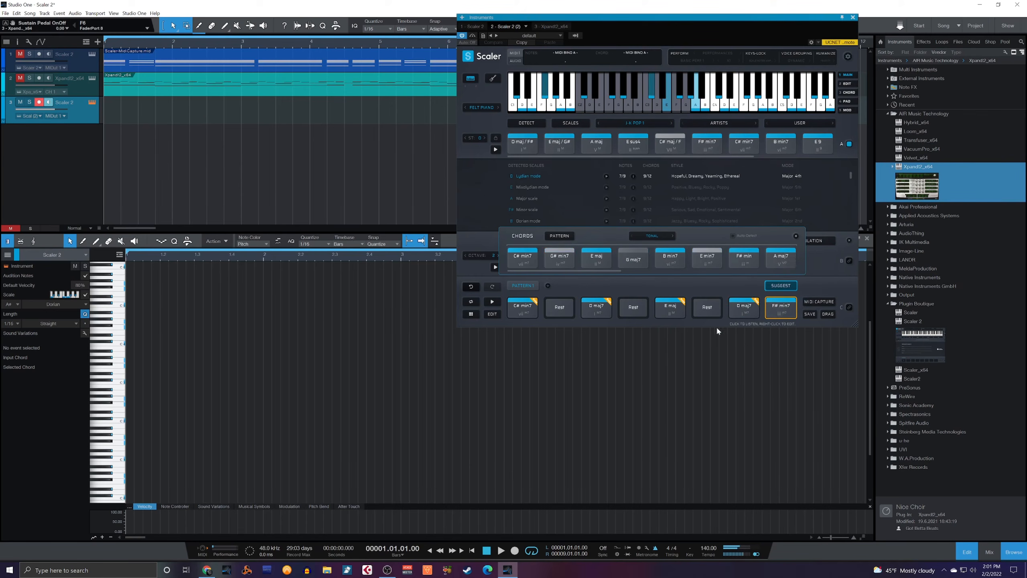
{"action": "left_click", "coordinate": [493, 302]}
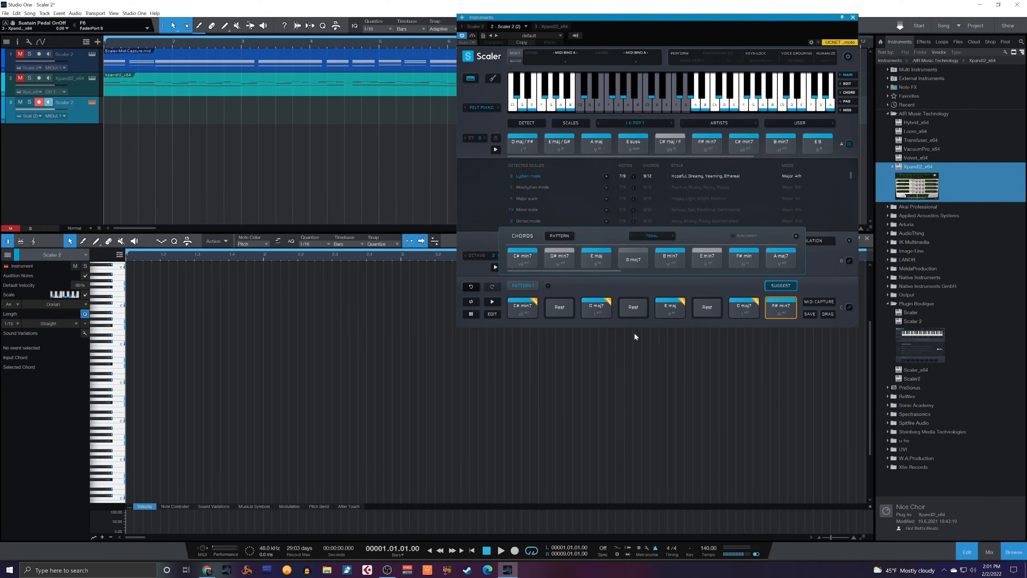
Turn on Perform mode and browse the performance categories, including Adagio, keeping Basic Perf 1.
{"action": "left_click", "coordinate": [680, 56]}
{"action": "left_click", "coordinate": [687, 59]}
{"action": "mouse_move", "coordinate": [692, 72]}
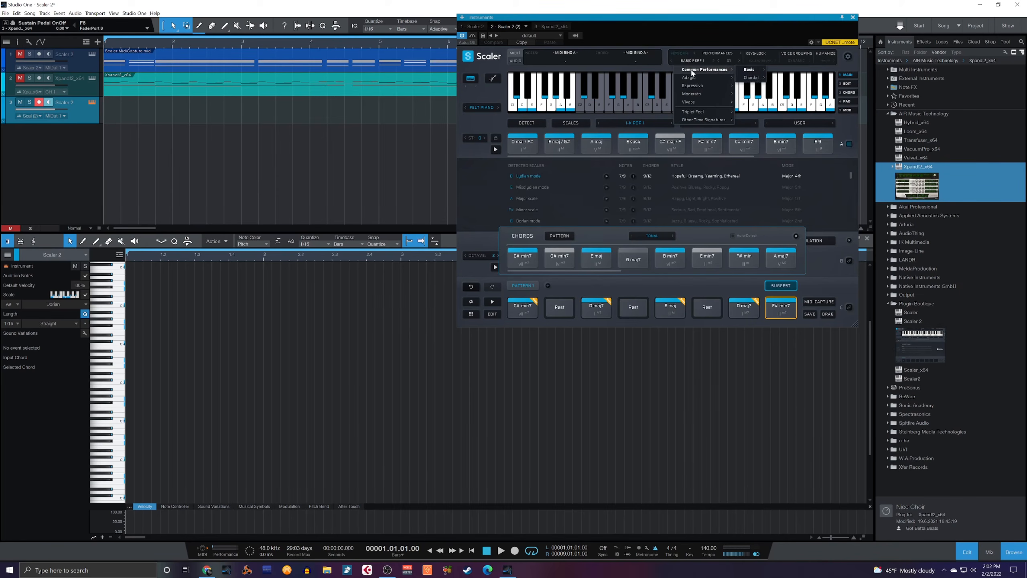
{"action": "mouse_move", "coordinate": [771, 73]}
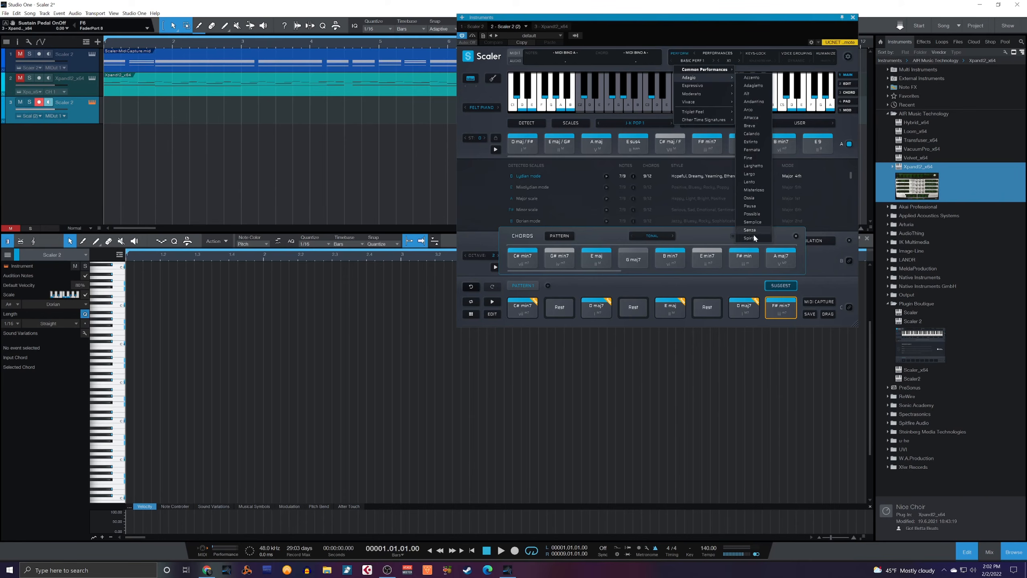
{"action": "mouse_move", "coordinate": [708, 94]}
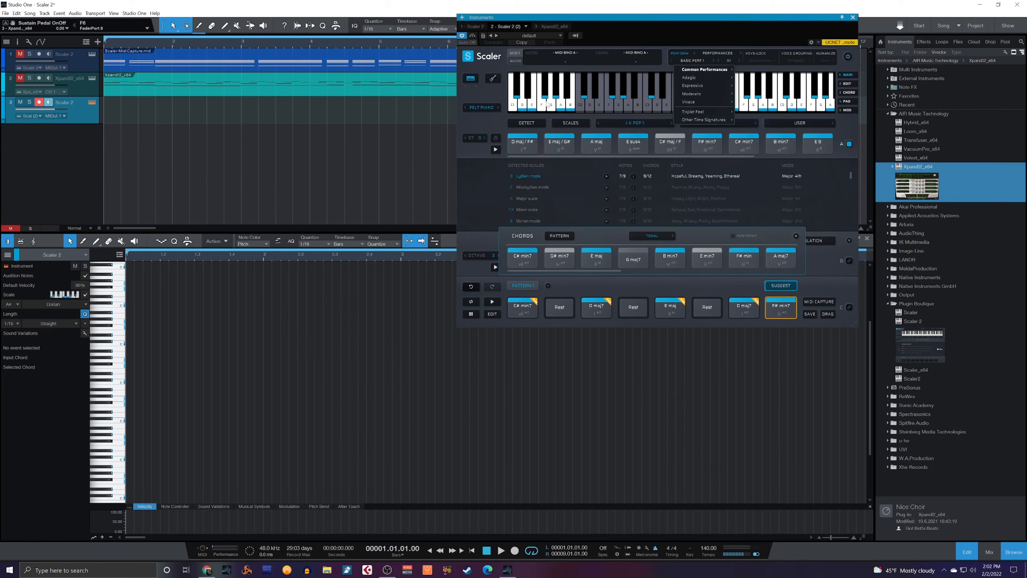
{"action": "left_click", "coordinate": [480, 96]}
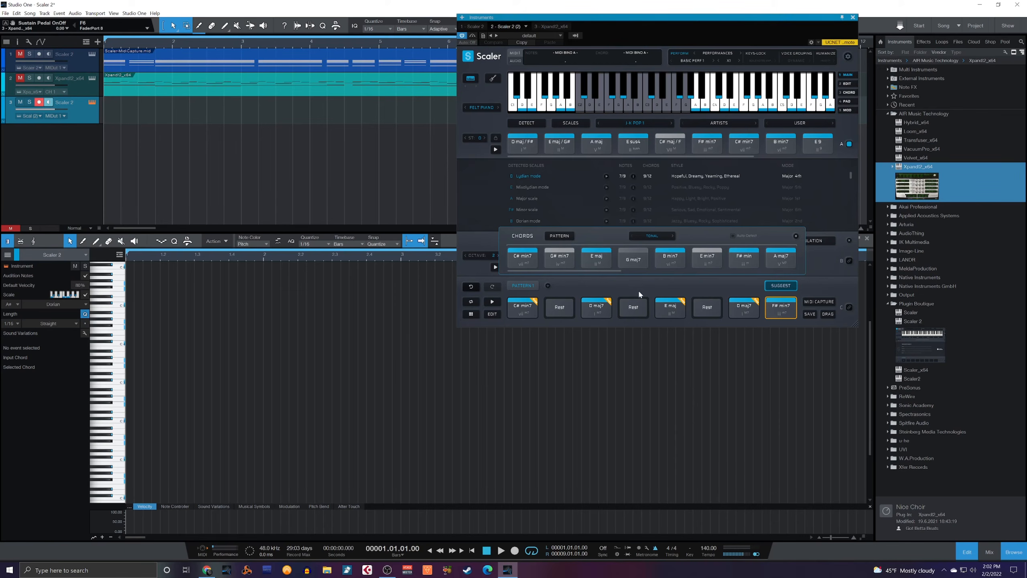
Play back the pattern with the Basic Perf 1 performance and look through the available instrument sounds.
{"action": "left_click", "coordinate": [491, 301]}
{"action": "left_click", "coordinate": [491, 303]}
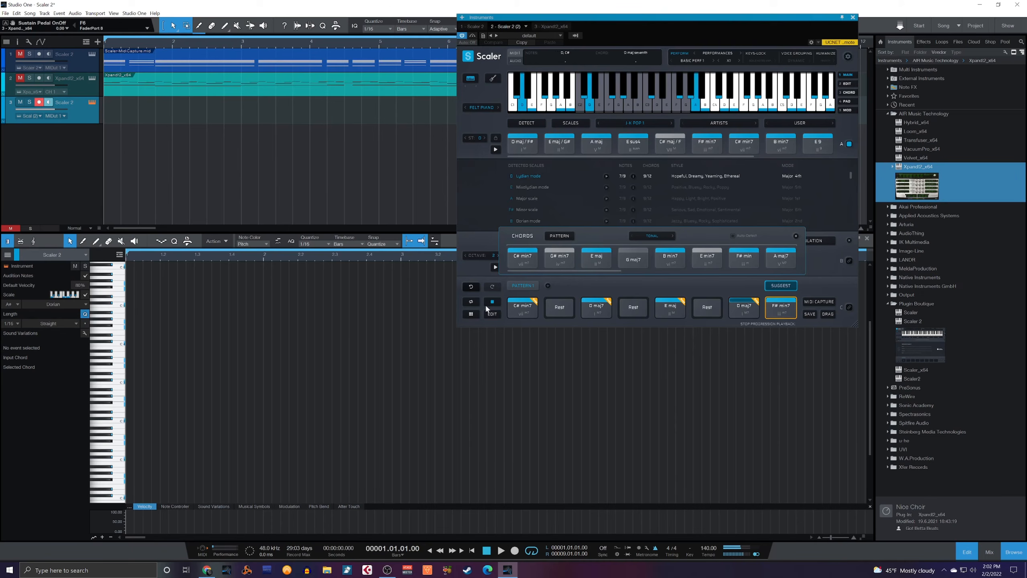
{"action": "left_click", "coordinate": [480, 108]}
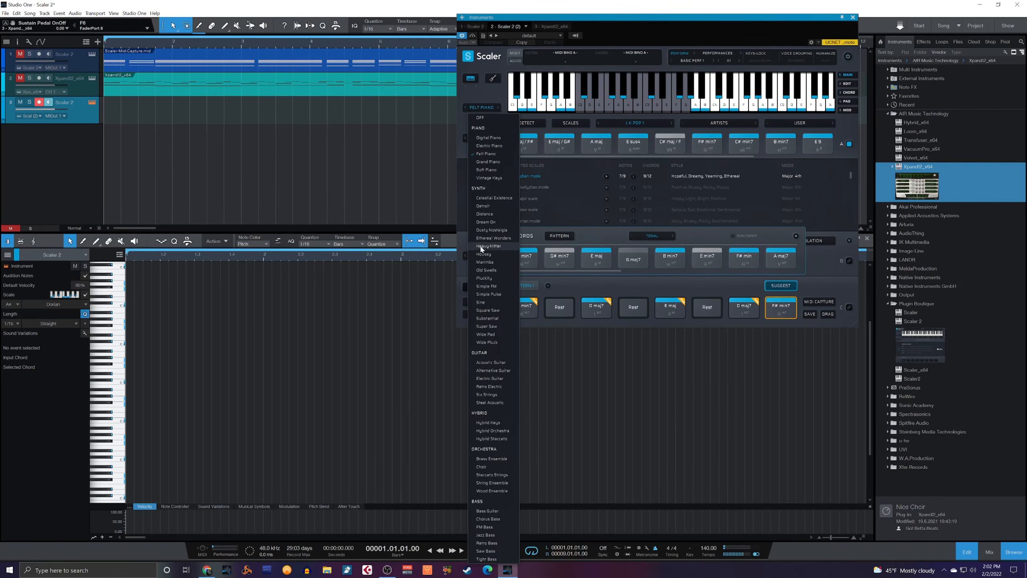
{"action": "left_click", "coordinate": [457, 197]}
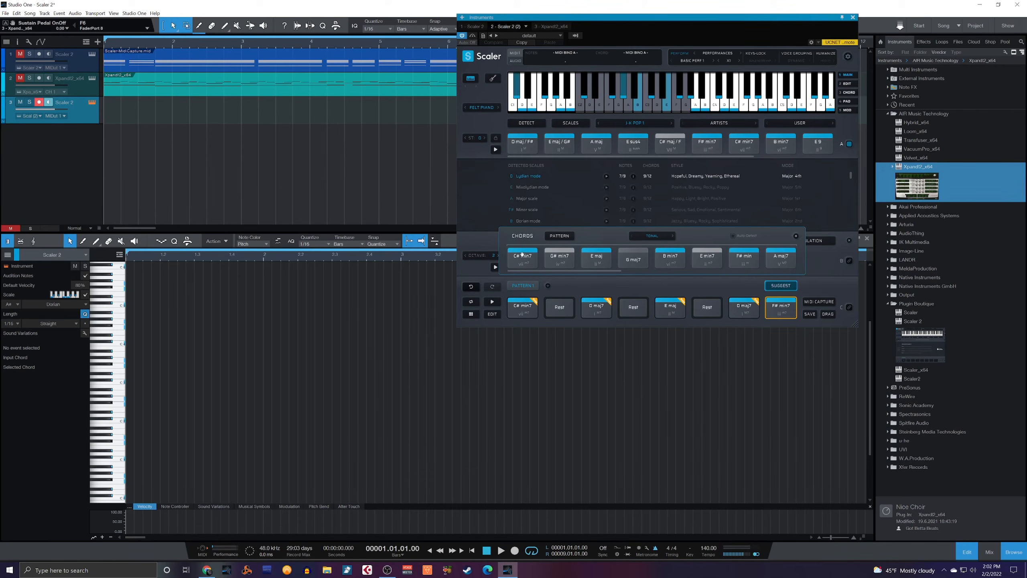
Replace the rest in slot 2 with the suggested C# min7, and try to place D maj/F# in slot 4.
{"action": "left_click_drag", "start_coordinate": [524, 259], "coordinate": [560, 305]}
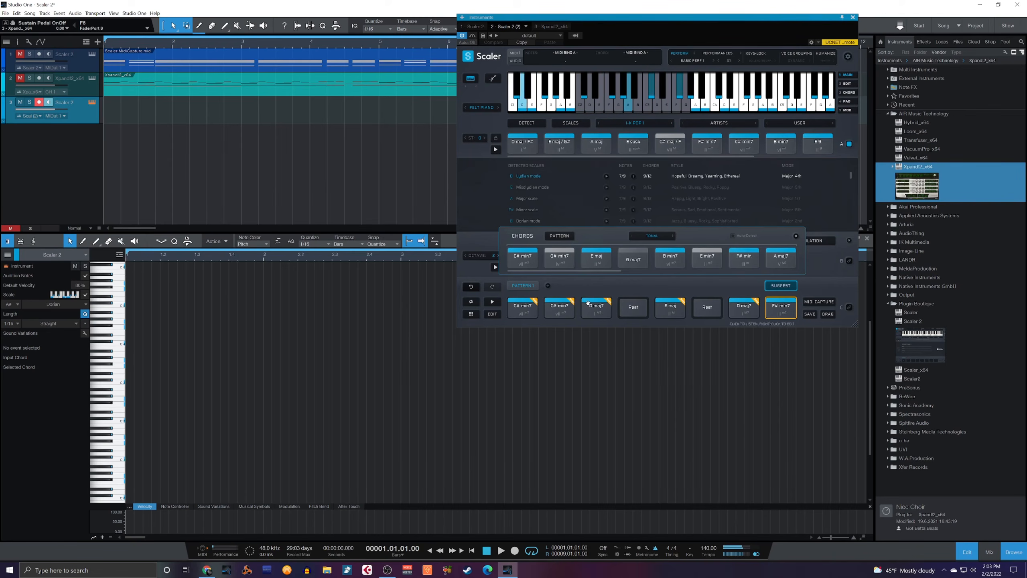
{"action": "left_click_drag", "start_coordinate": [524, 146], "coordinate": [628, 296]}
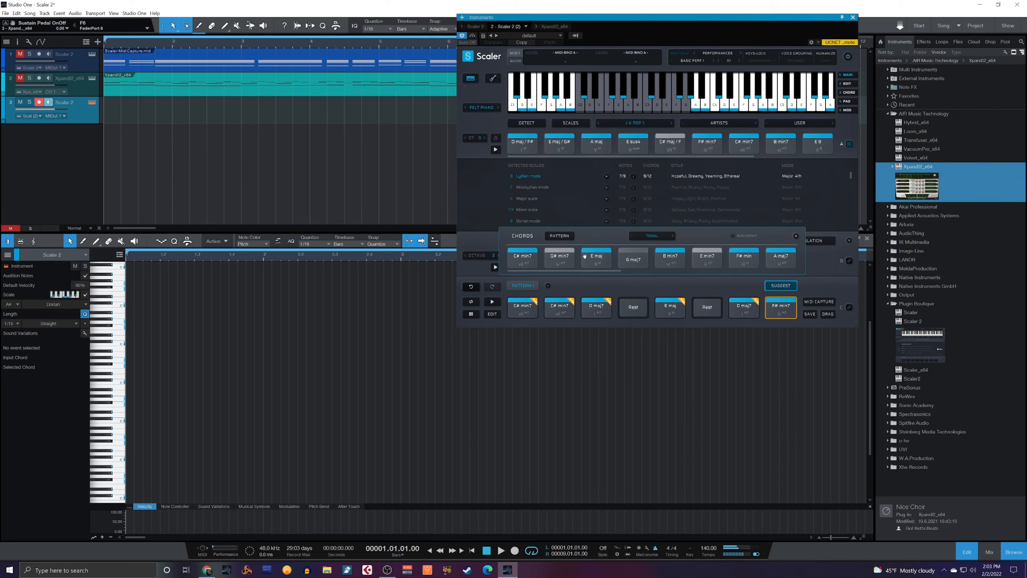
Try to copy the playback performance of the D maj7 in slot 3 onto the rest in slot 4.
{"action": "right_click", "coordinate": [598, 306]}
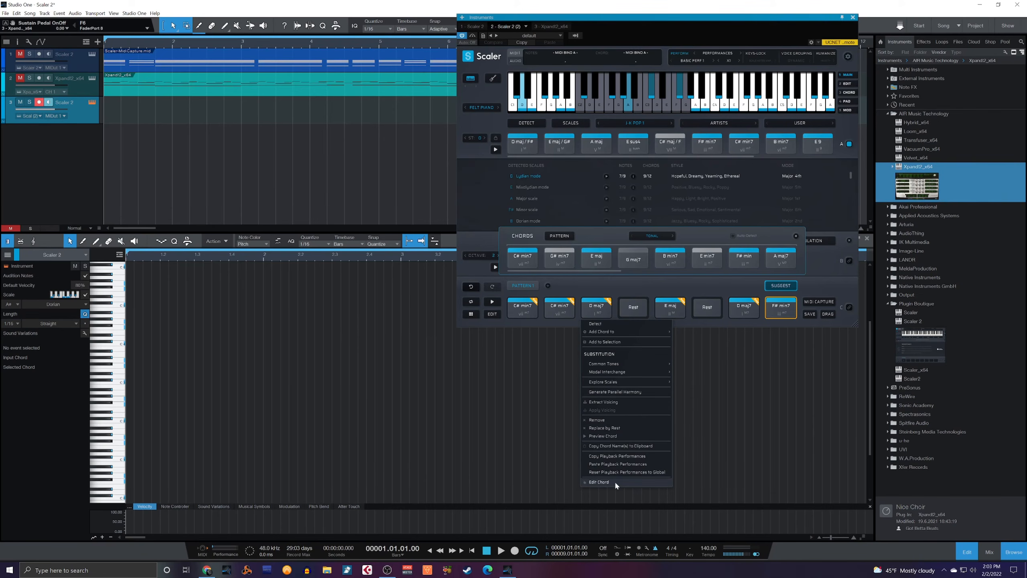
{"action": "left_click", "coordinate": [615, 456]}
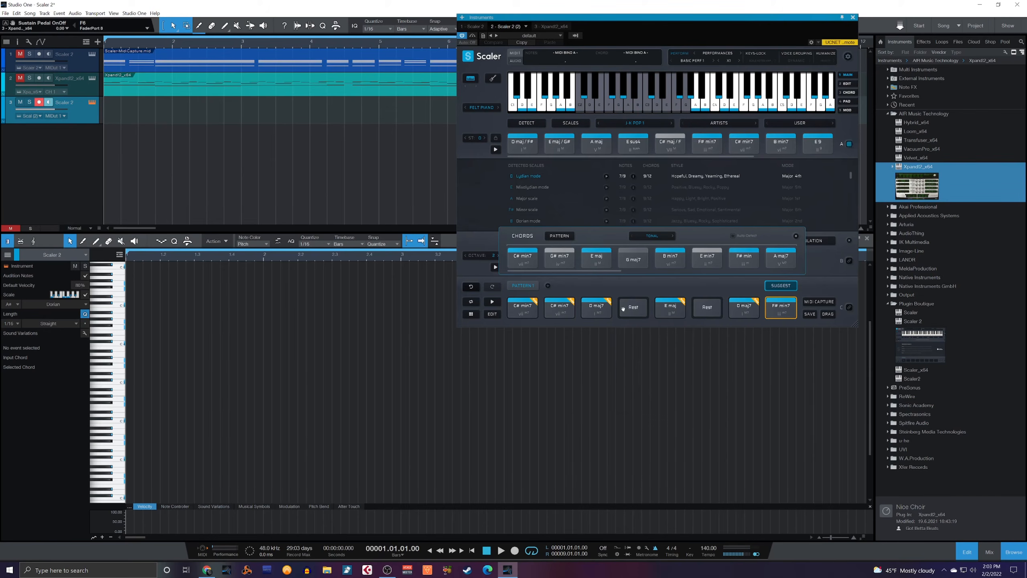
{"action": "right_click", "coordinate": [619, 318]}
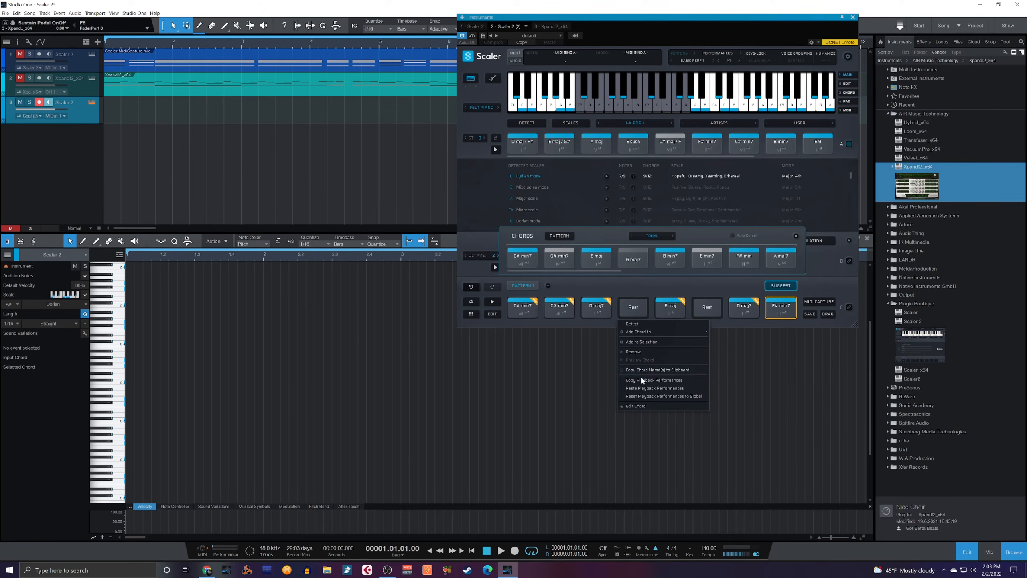
{"action": "left_click", "coordinate": [638, 387]}
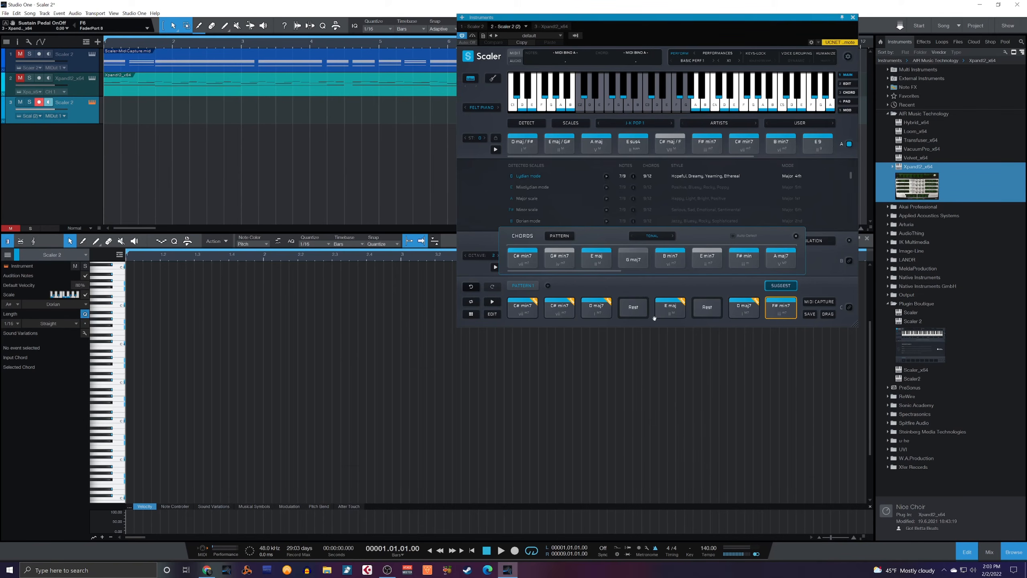
Duplicate D maj7 into slot 4 and E maj into slot 6 in place of the rests, and play back the pattern.
{"action": "left_click", "coordinate": [599, 307]}
{"action": "left_click_drag", "start_coordinate": [599, 308], "coordinate": [633, 307]}
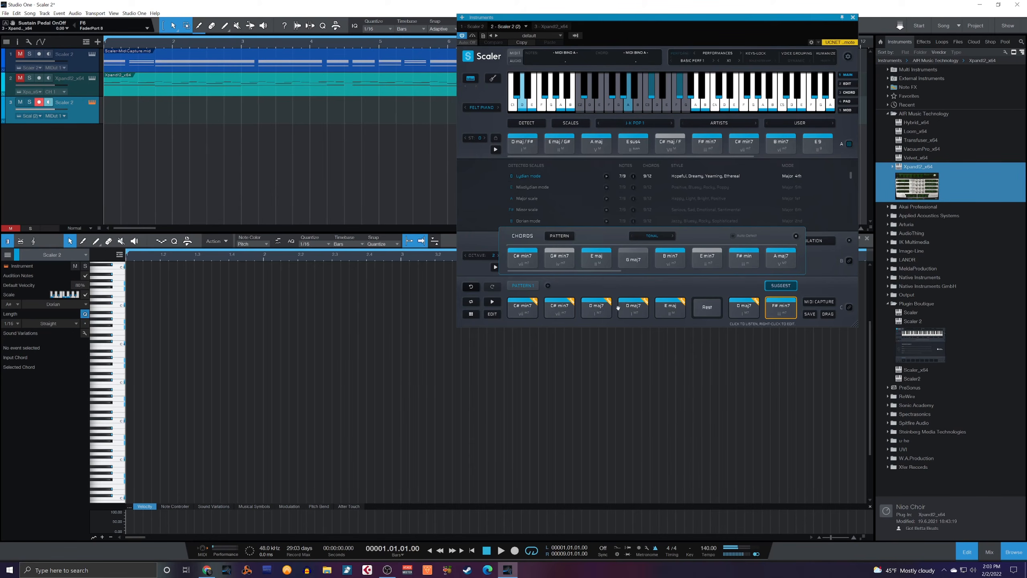
{"action": "left_click", "coordinate": [680, 310]}
{"action": "left_click_drag", "start_coordinate": [681, 309], "coordinate": [708, 308]}
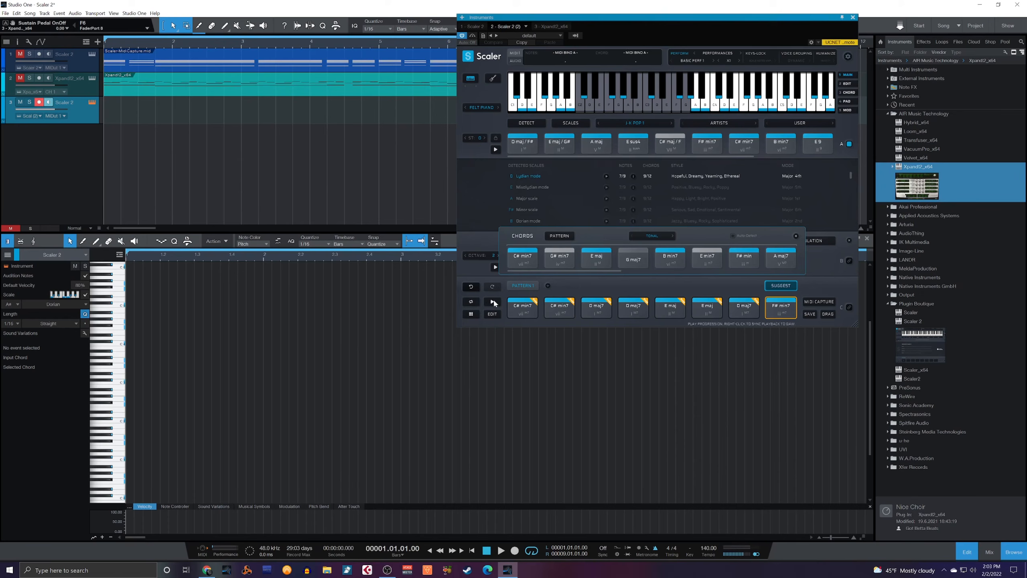
{"action": "left_click", "coordinate": [494, 303]}
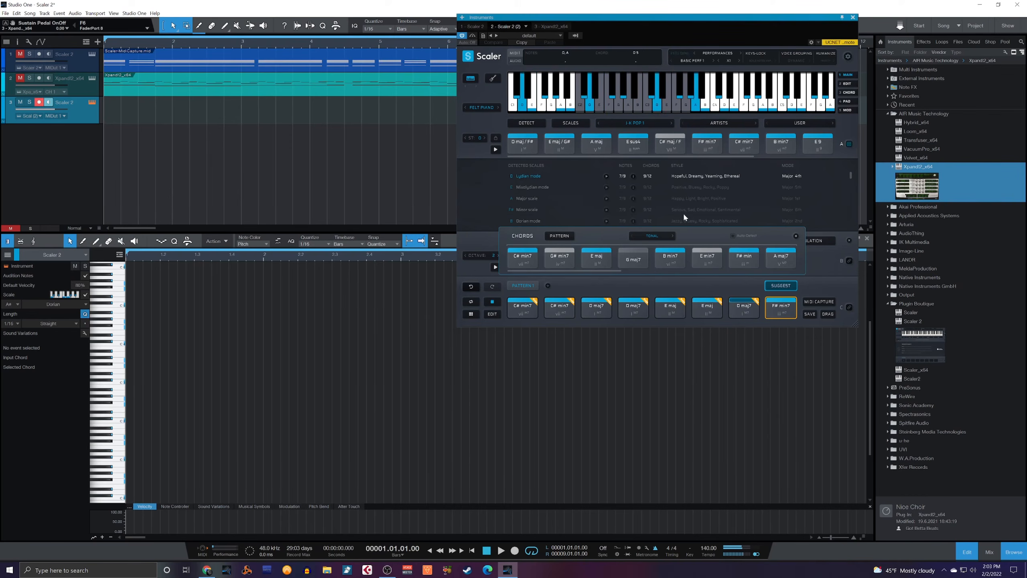
{"action": "key", "text": "space"}
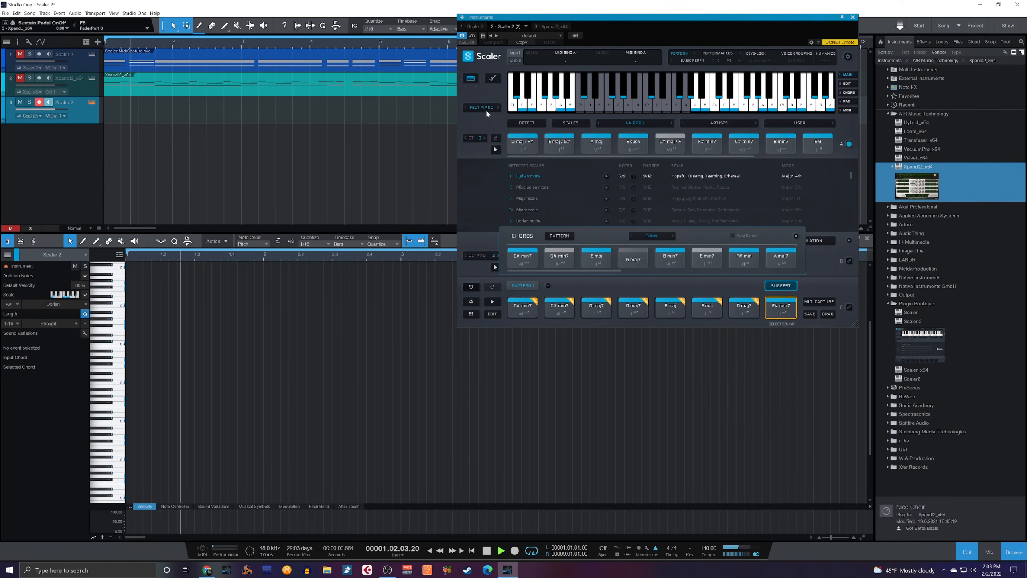
{"action": "key", "text": "space"}
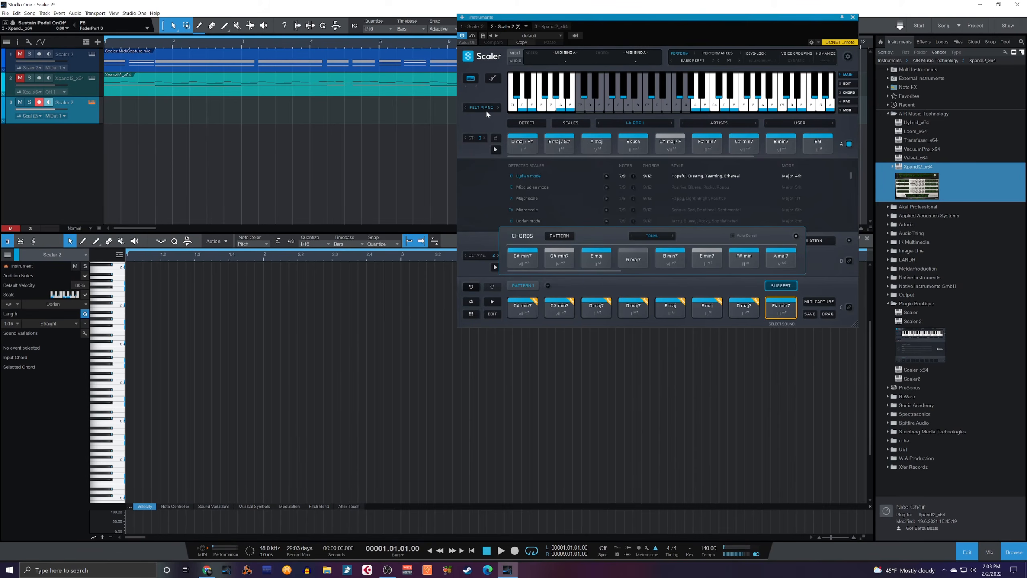
Change the instrument sound to Acoustic Guitar and play back the chord pattern.
{"action": "left_click", "coordinate": [485, 110]}
{"action": "left_click", "coordinate": [491, 363]}
{"action": "left_click", "coordinate": [493, 301]}
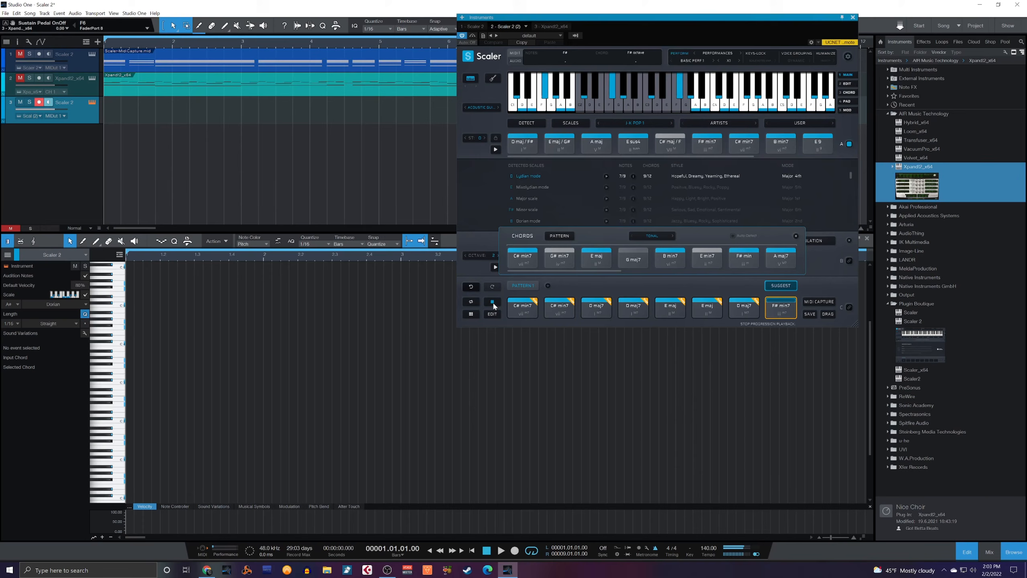
{"action": "left_click", "coordinate": [493, 303]}
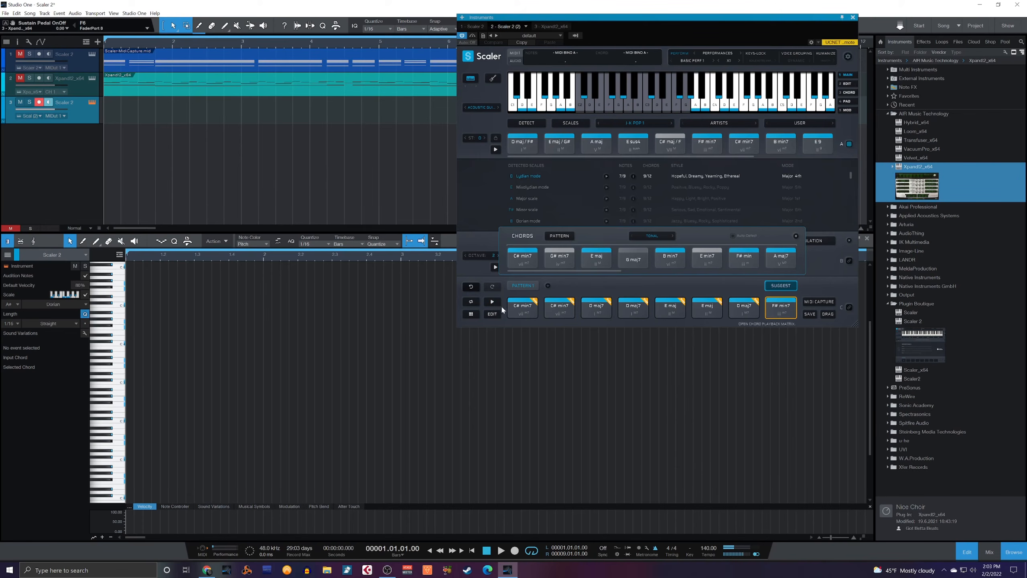
Set the song tempo to 115 and close the chord suggestions after playing back the pattern.
{"action": "left_click_drag", "start_coordinate": [705, 550], "coordinate": [703, 559]}
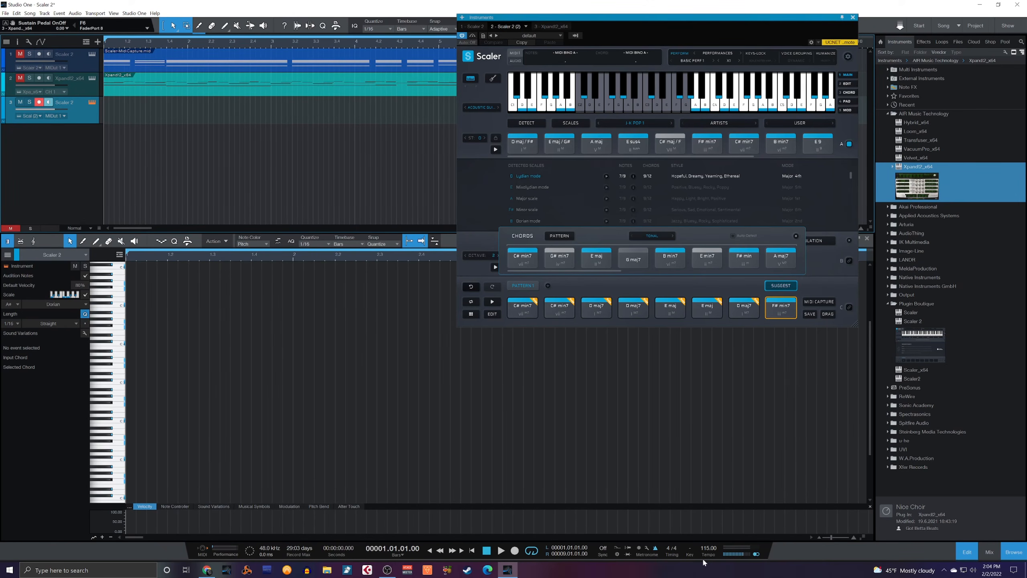
{"action": "left_click", "coordinate": [491, 302]}
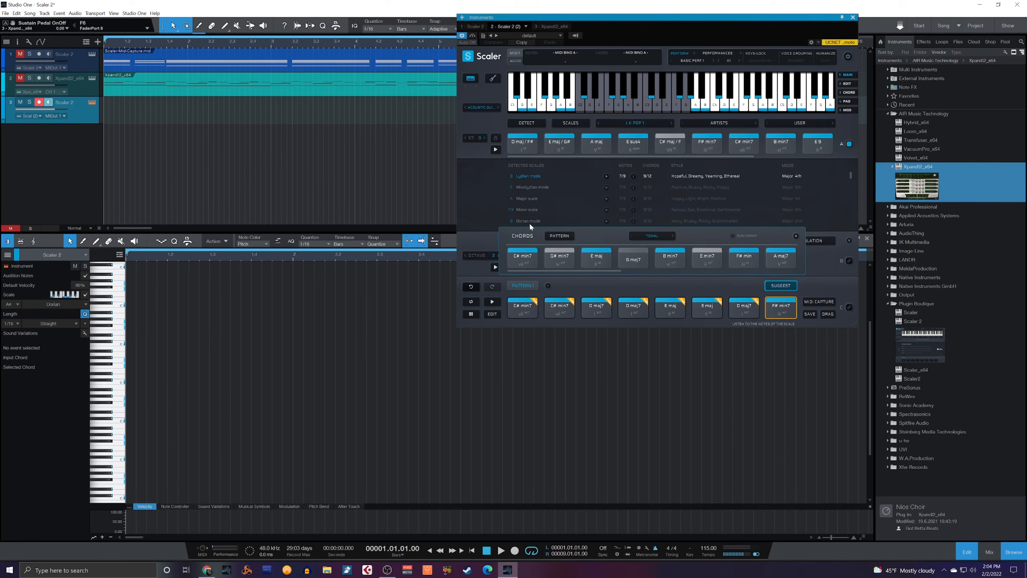
{"action": "left_click", "coordinate": [795, 235]}
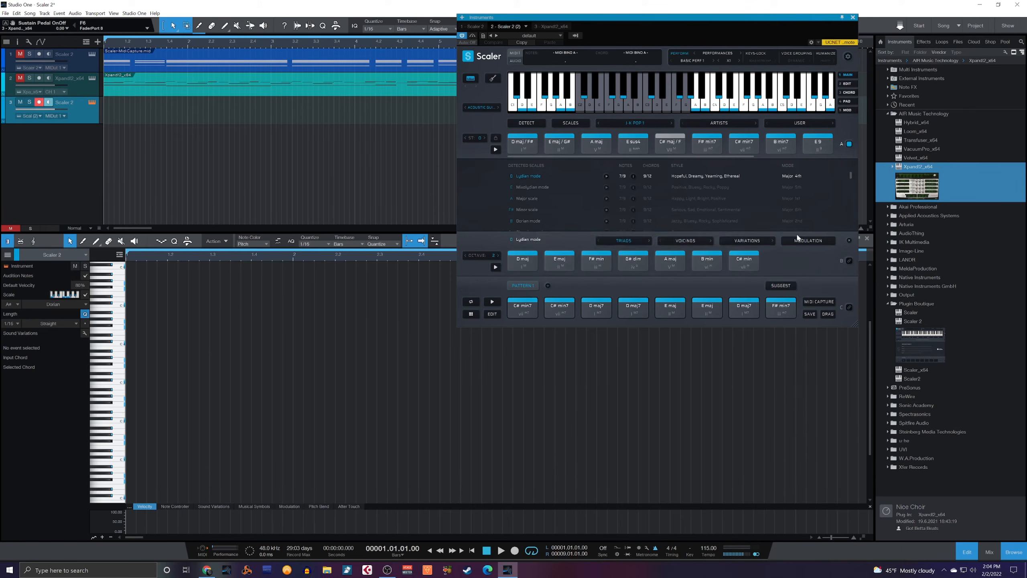
{"action": "left_click", "coordinate": [636, 124]}
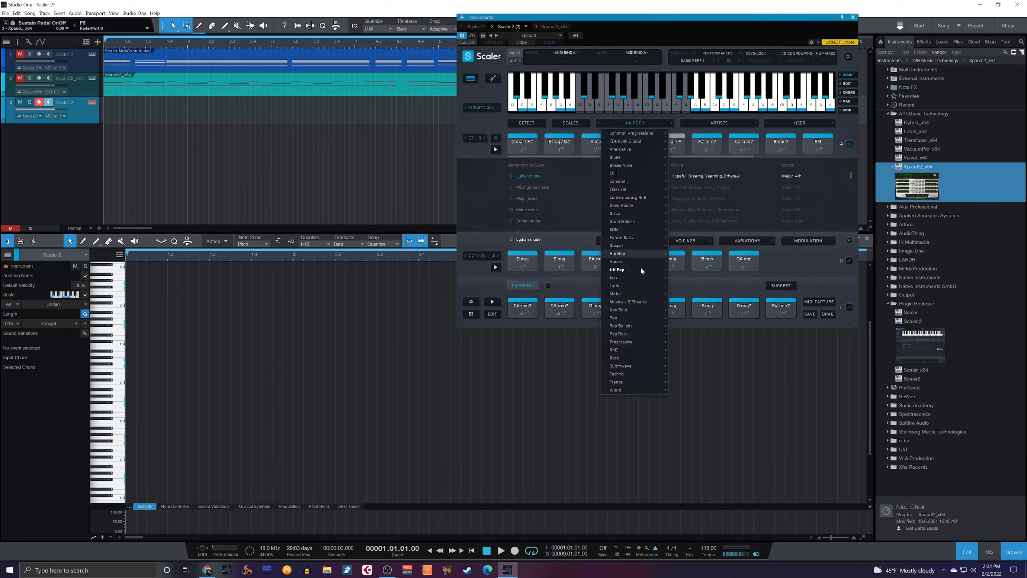
{"action": "left_click", "coordinate": [842, 263]}
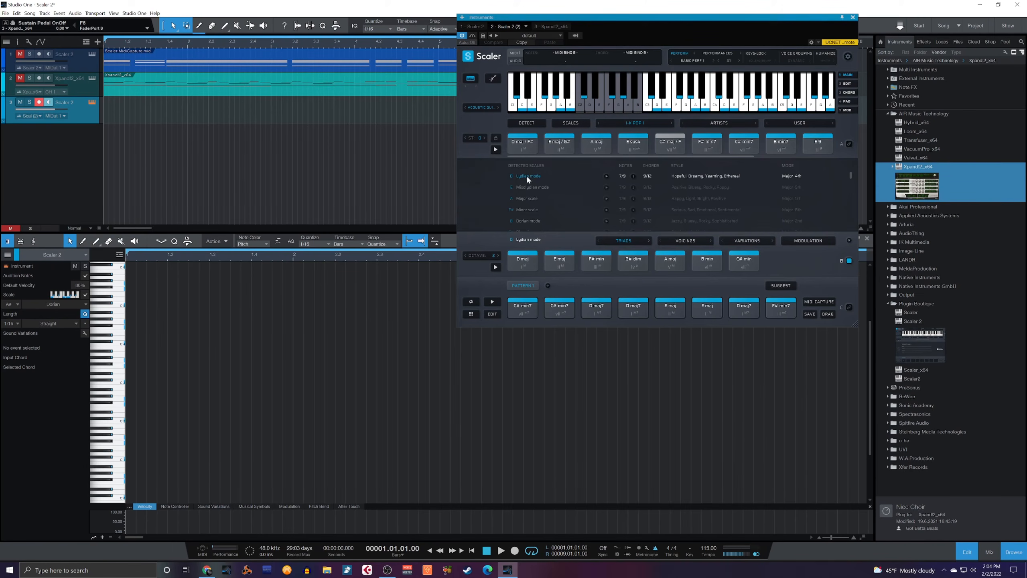
Show the scale library and filter it to root note D and the Lydian mode type.
{"action": "left_click", "coordinate": [568, 123]}
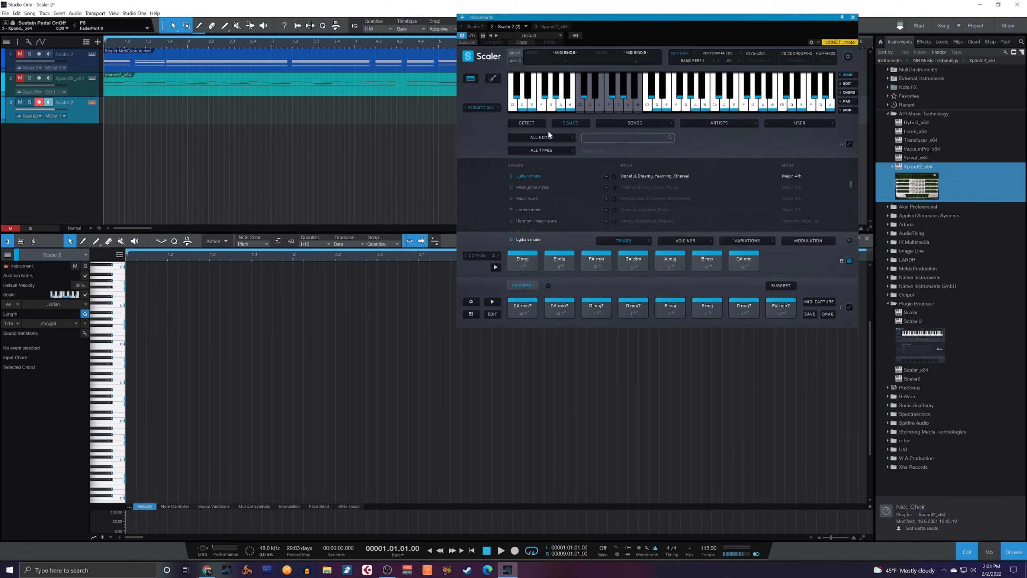
{"action": "left_click", "coordinate": [535, 135]}
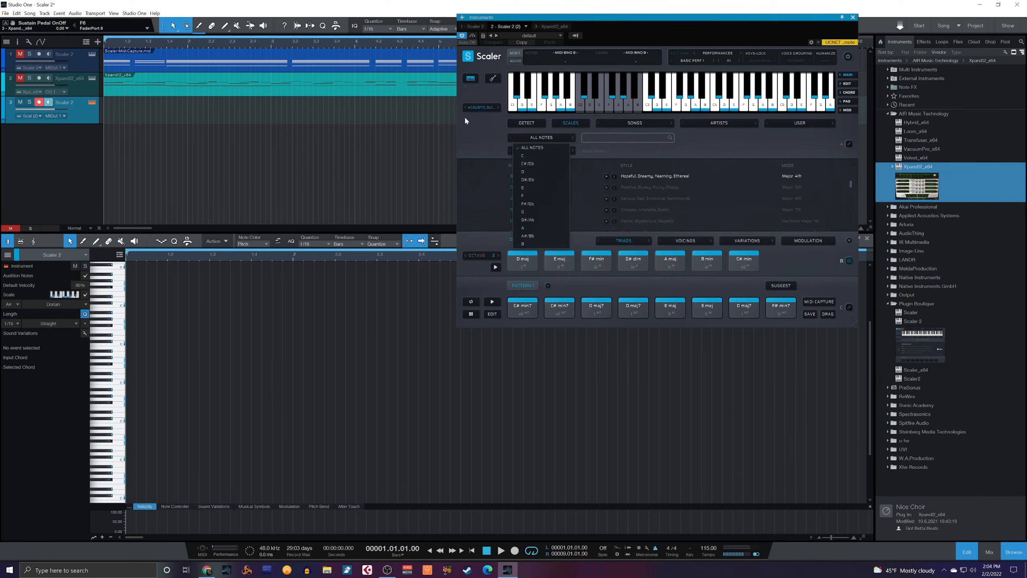
{"action": "left_click", "coordinate": [465, 134]}
{"action": "left_click", "coordinate": [542, 137]}
{"action": "left_click", "coordinate": [528, 171]}
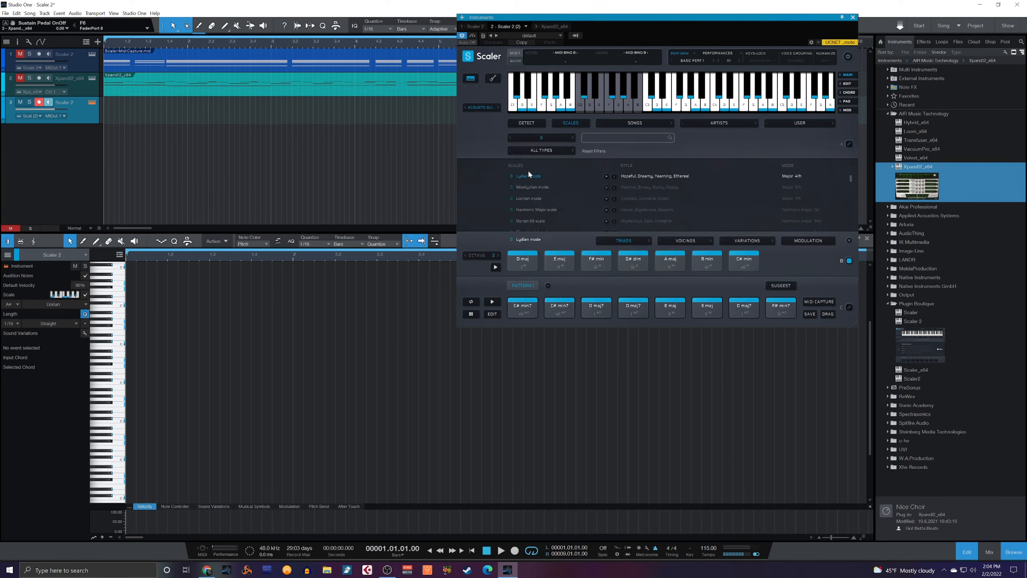
{"action": "left_click", "coordinate": [536, 151]}
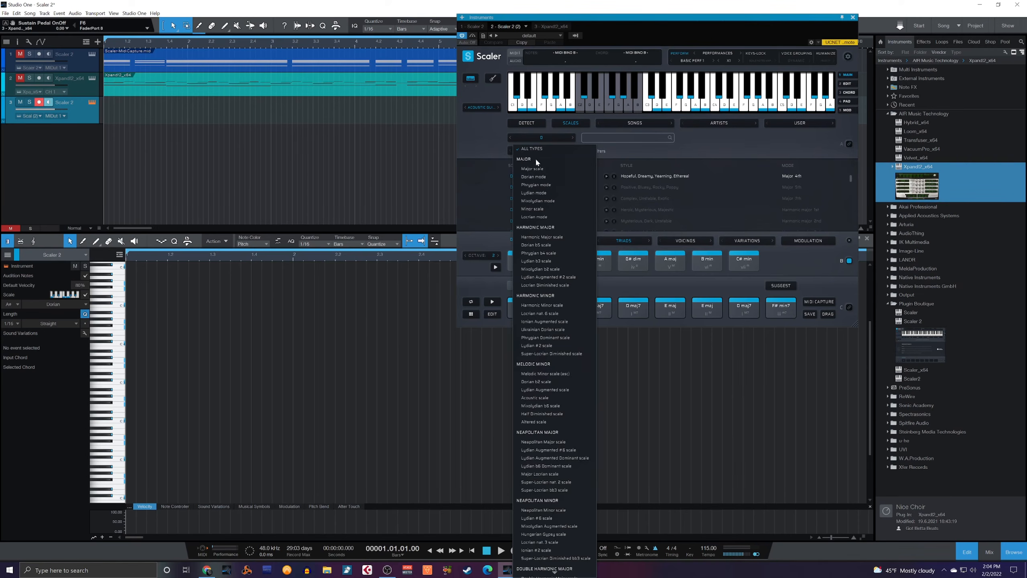
{"action": "left_click", "coordinate": [540, 193]}
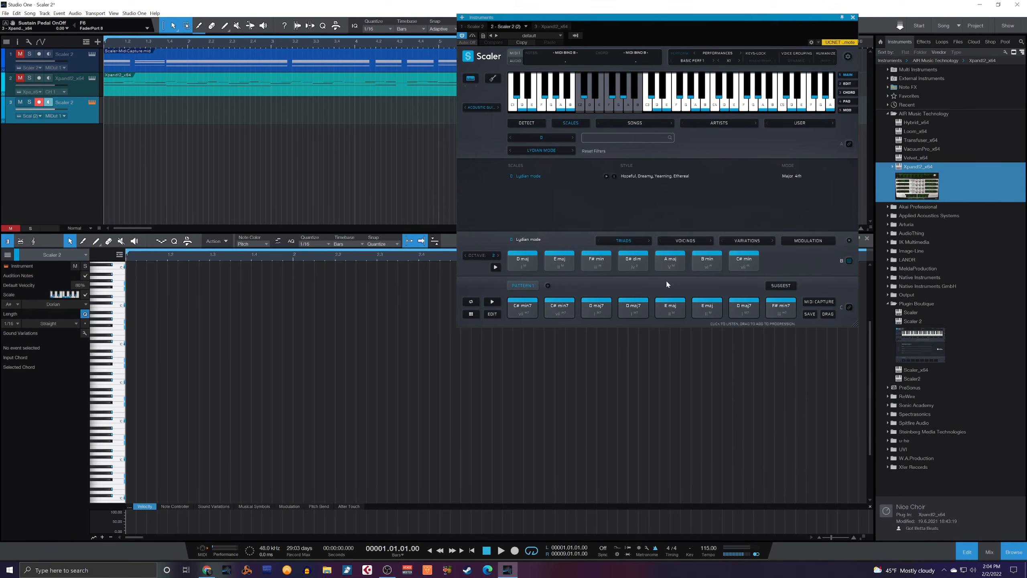
Select all eight chords in the pattern and delete them.
{"action": "left_click_drag", "start_coordinate": [797, 298], "coordinate": [474, 305]}
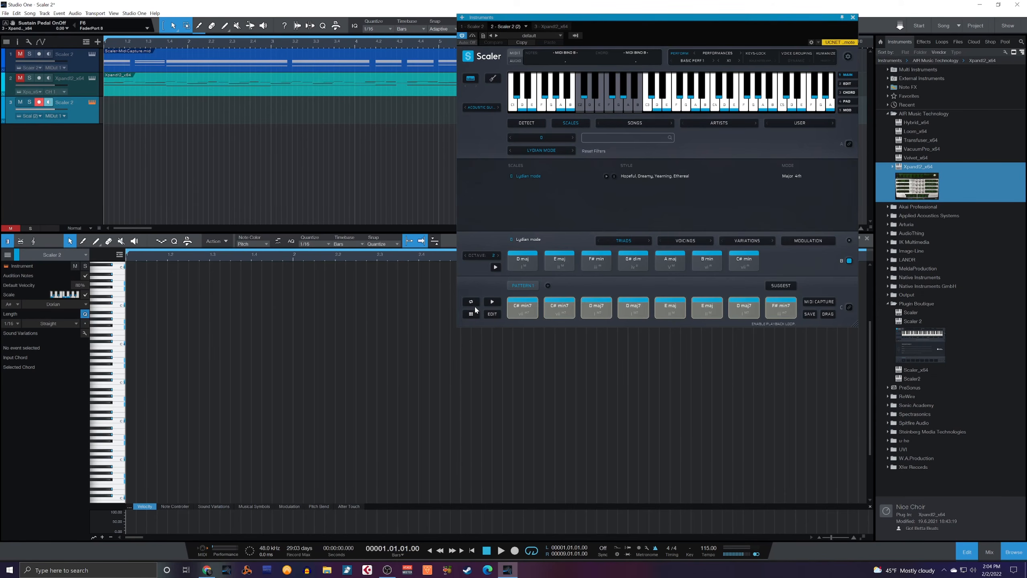
{"action": "key", "text": "Delete"}
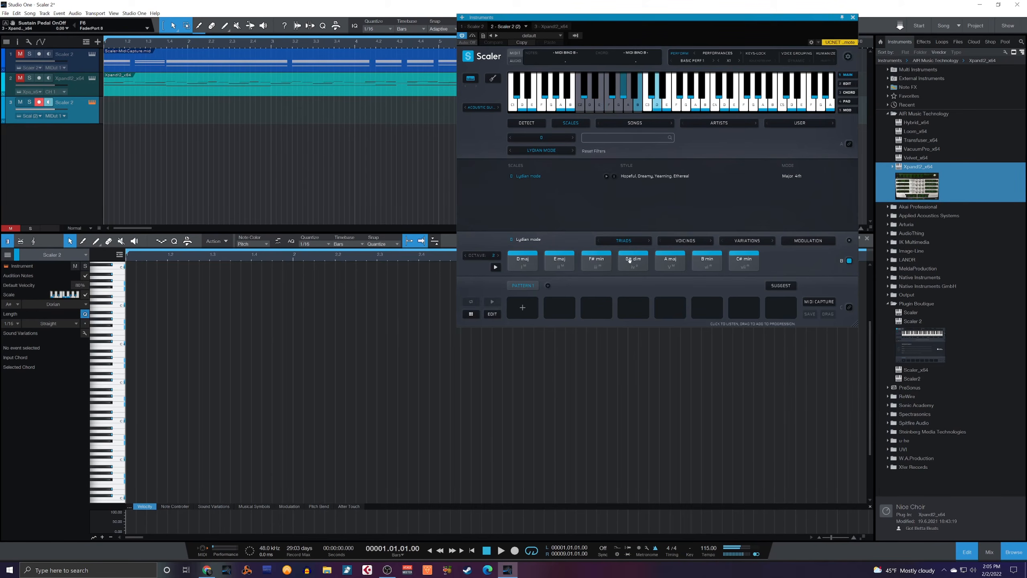
Change the instrument sound to Felt Piano and audition the D Lydian triads.
{"action": "left_click", "coordinate": [480, 106]}
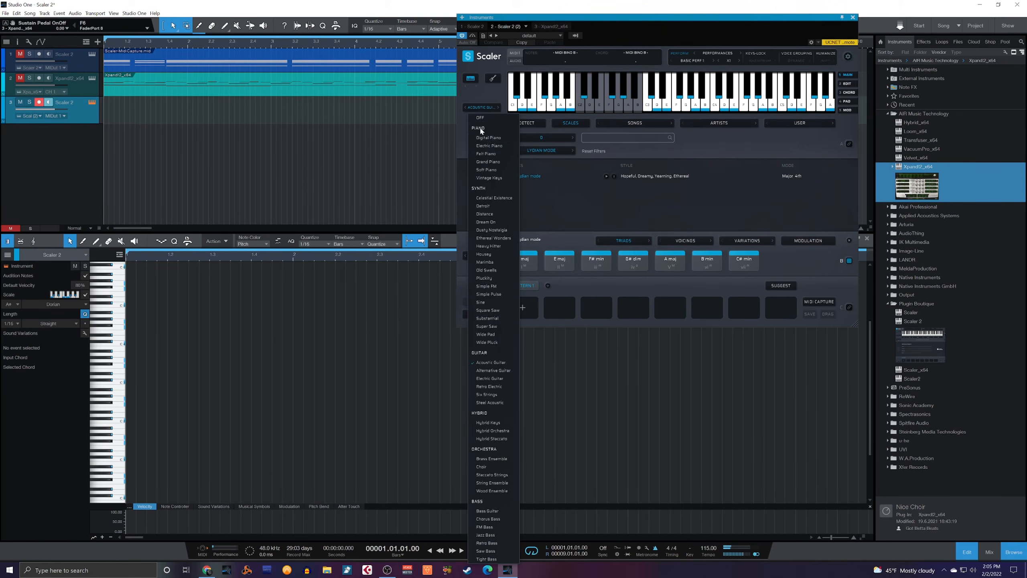
{"action": "left_click", "coordinate": [485, 153]}
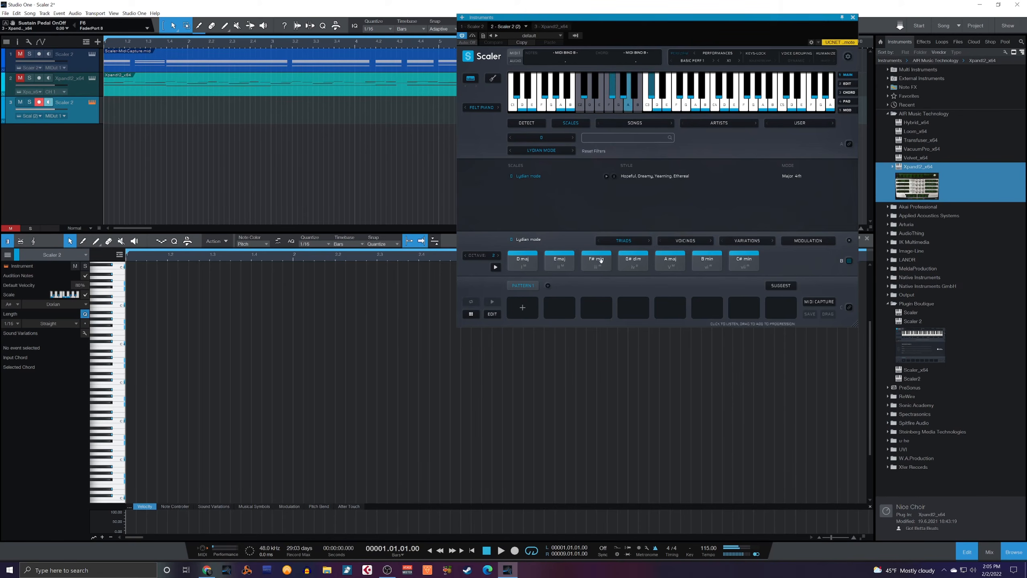
{"action": "left_click", "coordinate": [622, 260]}
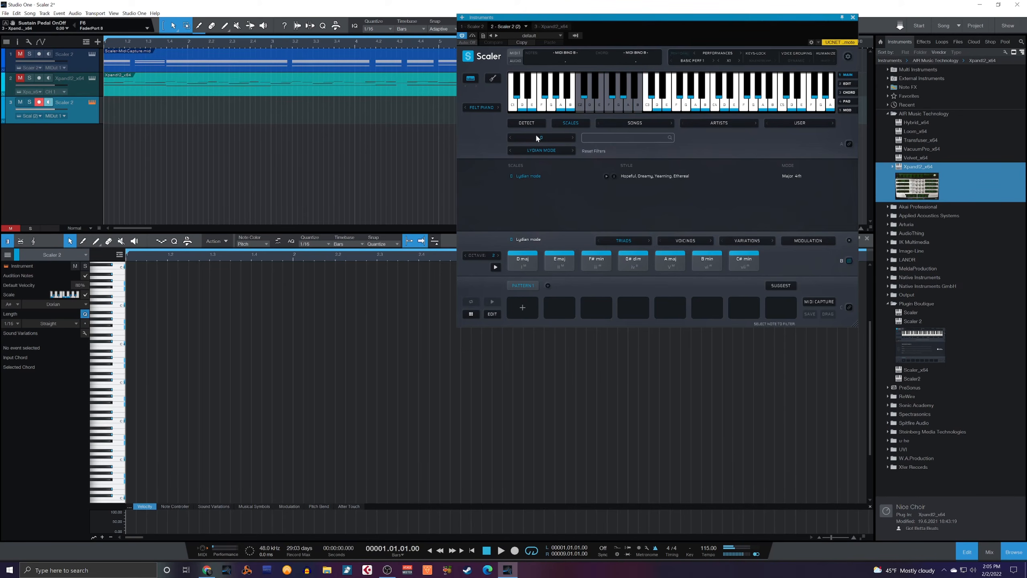